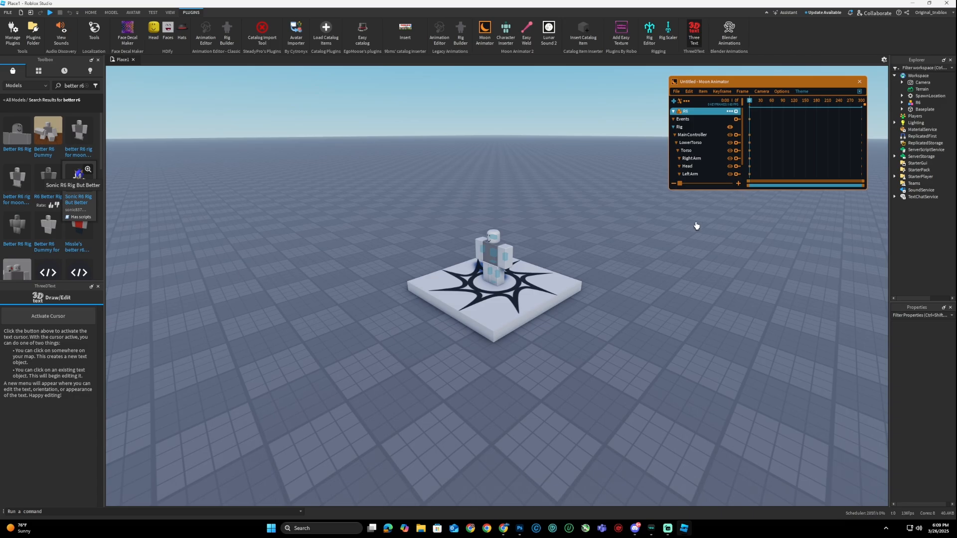
scroll(392, 332, up, 2)
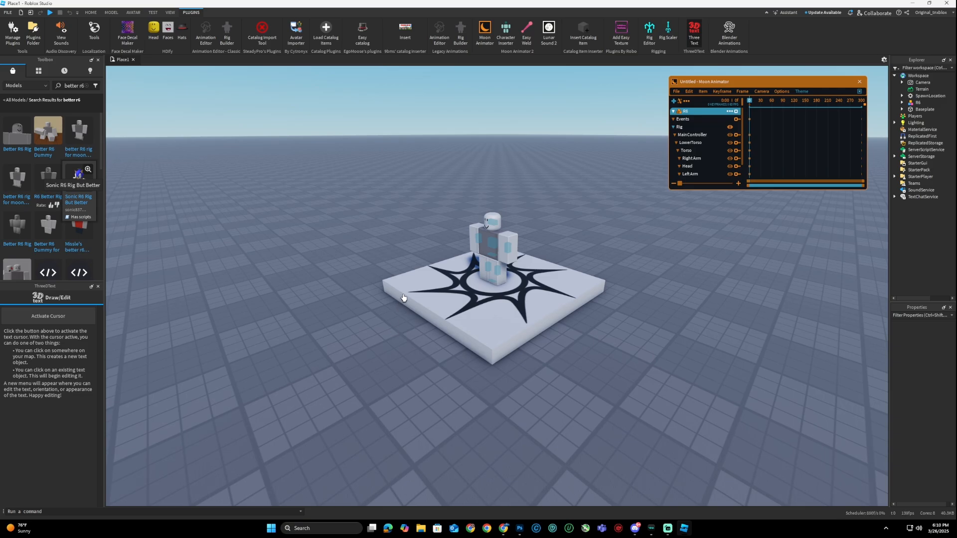
key(w)
right_drag(421, 281, 421, 281)
key(a)
key(s)
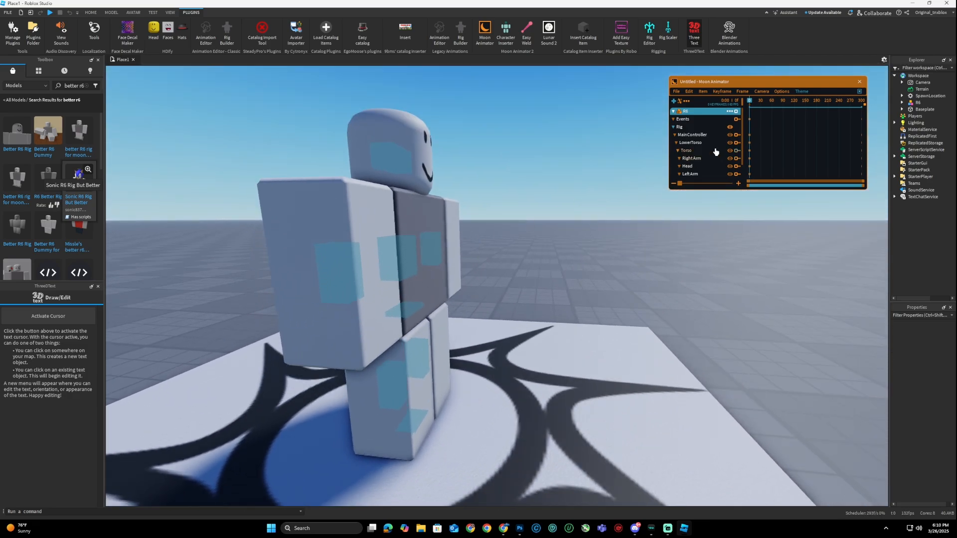
key(s)
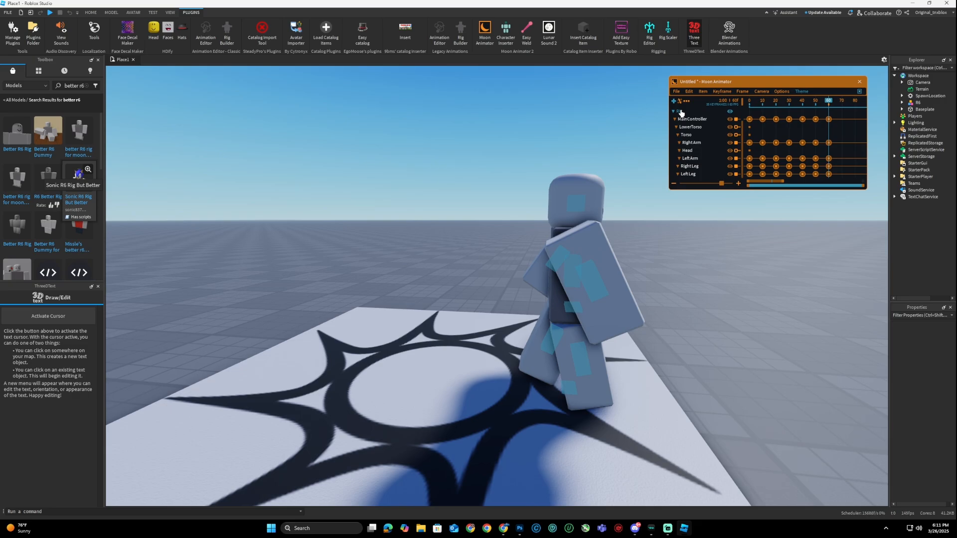
Delete all of the rig's keyframes after frame 0, keeping only the starting pose.
drag(850, 113, 756, 193)
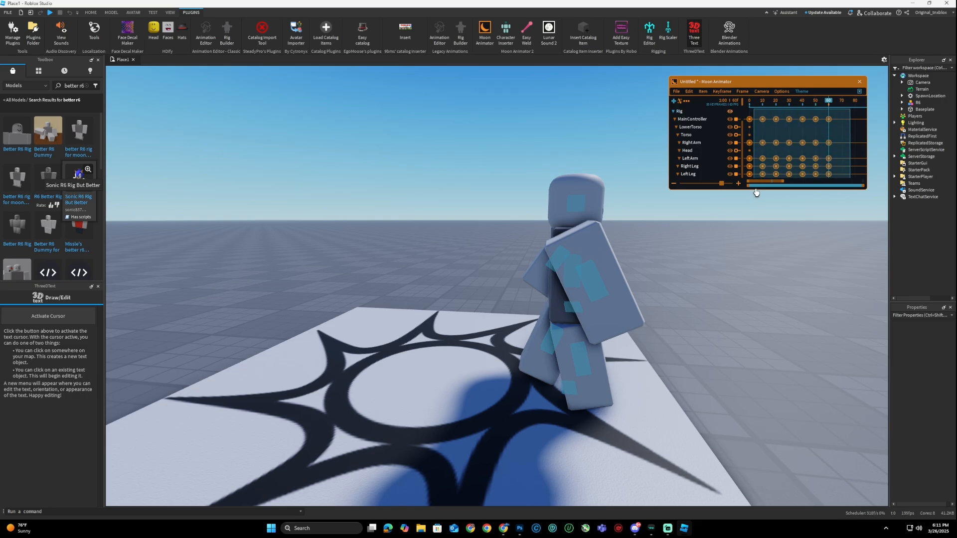
key(Delete)
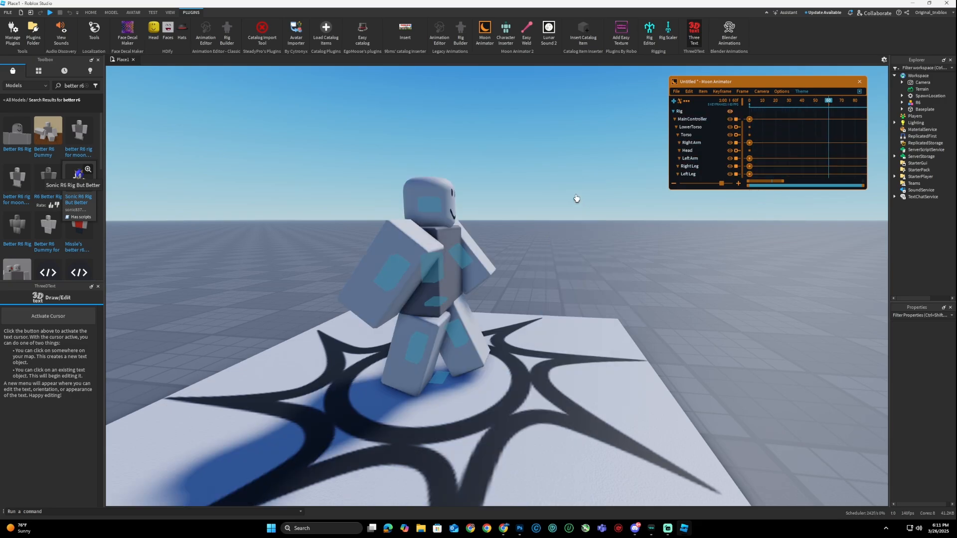
scroll(530, 280, down, 3)
right_drag(530, 280, 530, 279)
scroll(530, 280, up, 4)
scroll(530, 280, up, 3)
scroll(519, 314, down, 3)
click(435, 372)
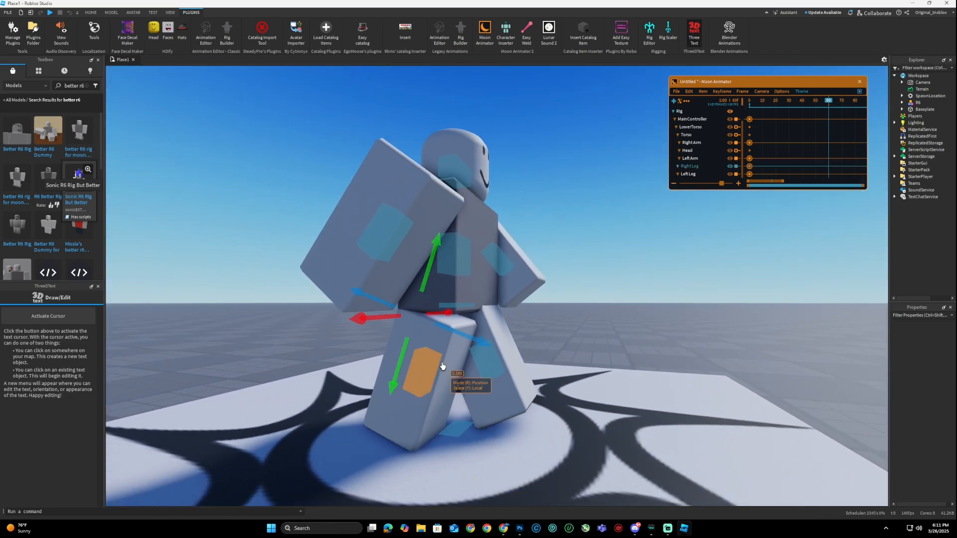
key(r)
drag(509, 354, 507, 363)
click(490, 365)
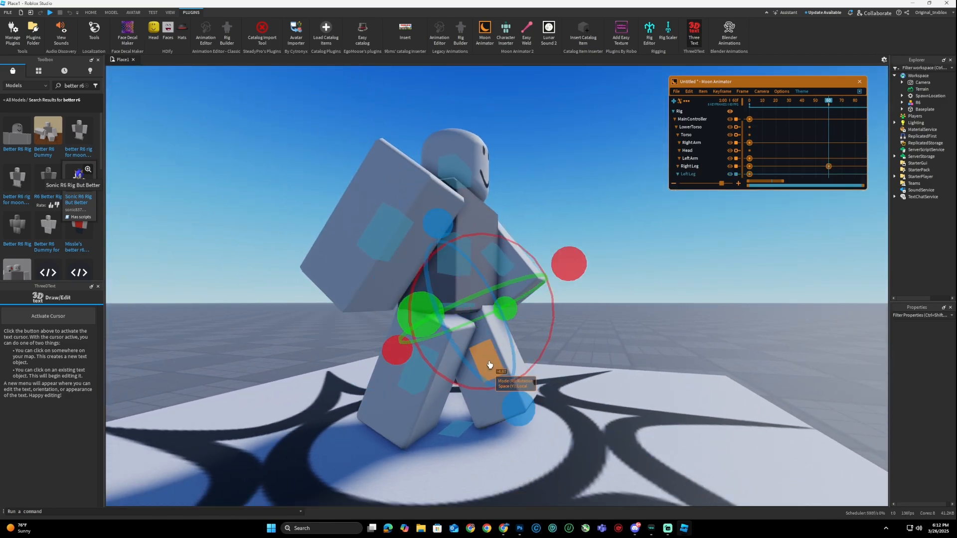
drag(560, 262, 561, 258)
key(r)
click(540, 312)
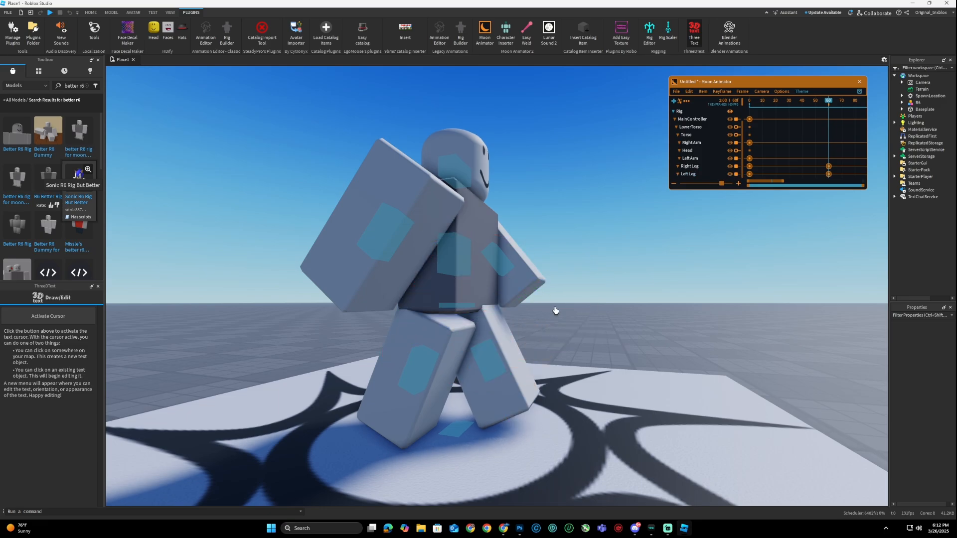
key(ctrl+z)
key(ctrl+z)
At frame 0, rotate the right leg further back and the left leg further forward to widen the stride.
drag(812, 112, 705, 122)
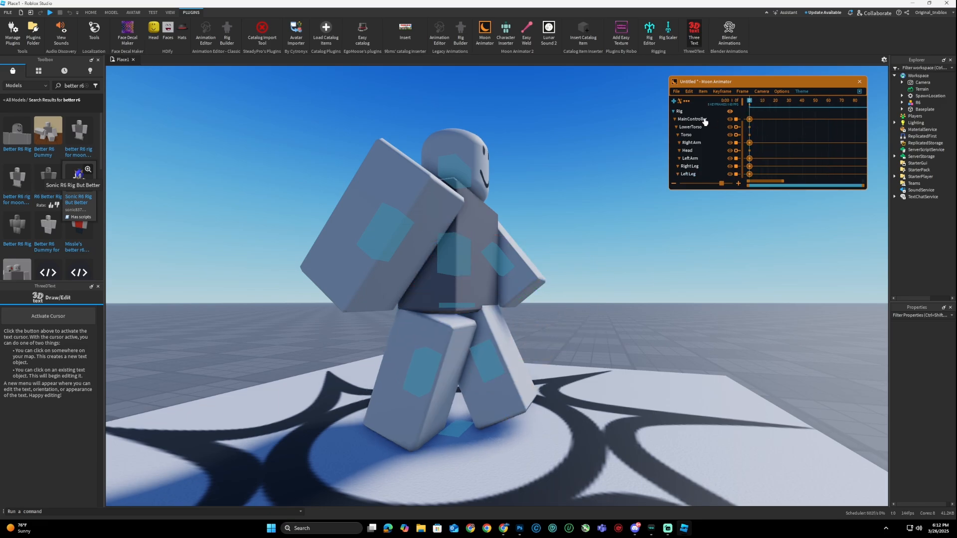
click(432, 384)
key(r)
drag(511, 344, 493, 367)
click(480, 363)
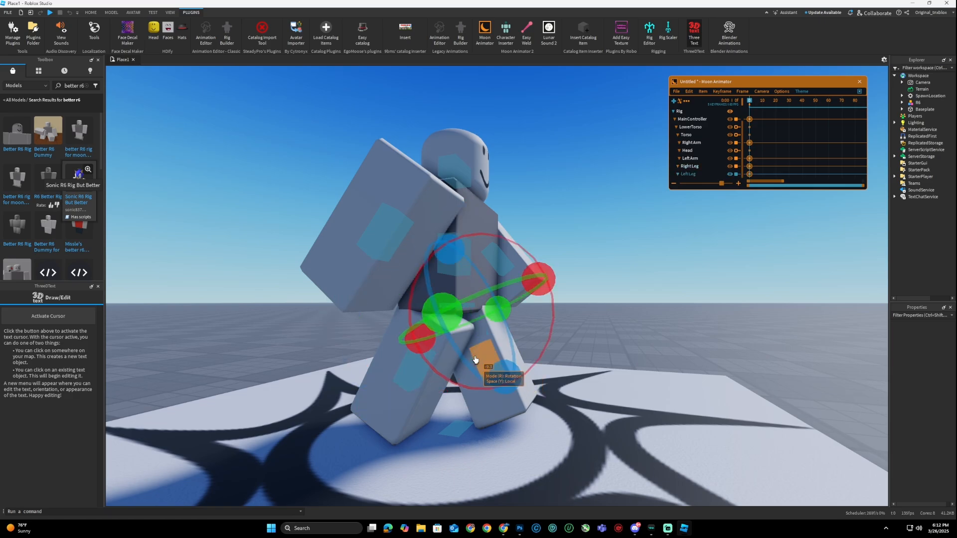
drag(563, 271, 562, 259)
scroll(755, 147, up, 1)
scroll(754, 148, up, 2)
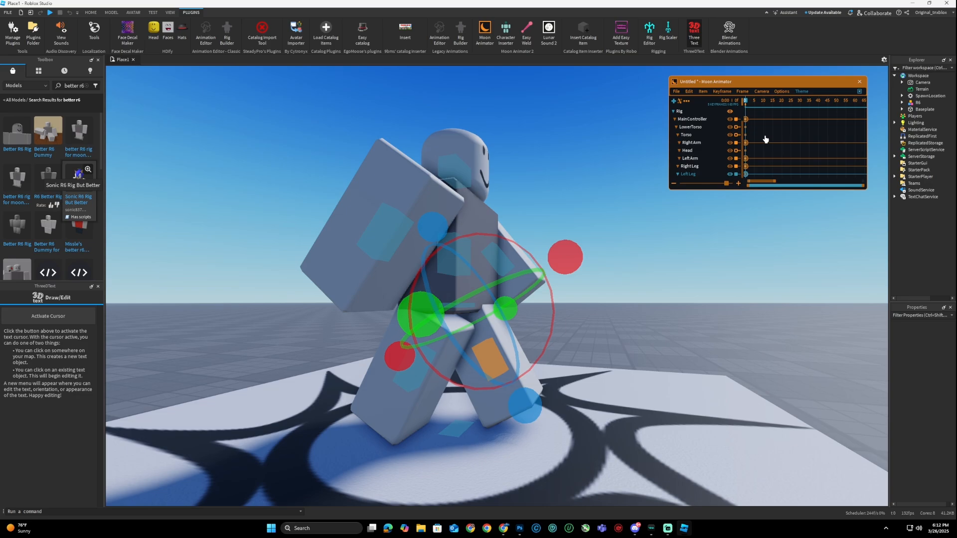
click(764, 140)
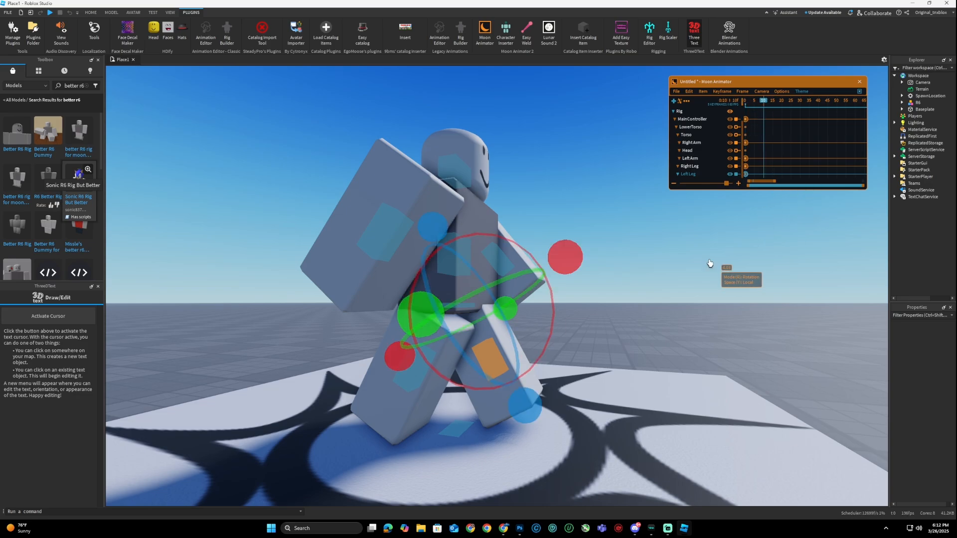
click(746, 316)
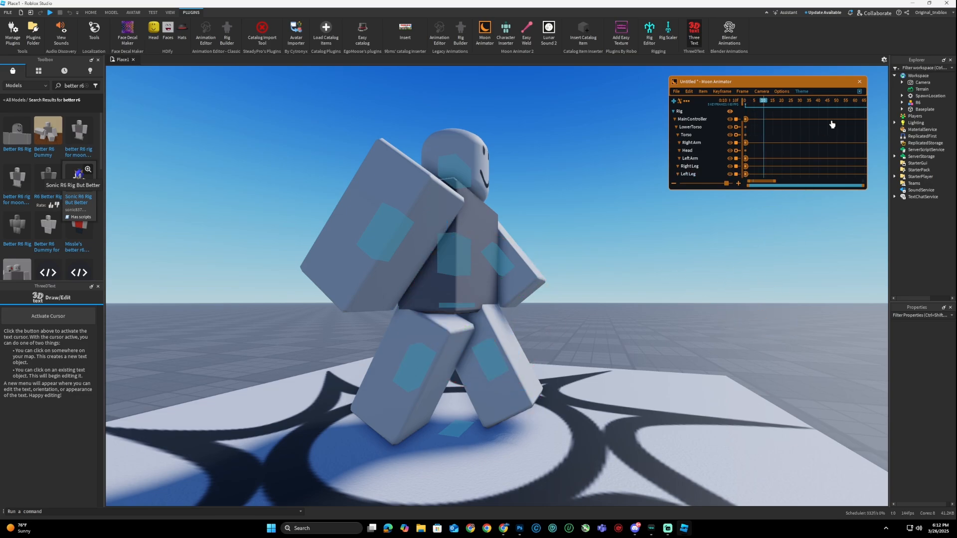
click(745, 105)
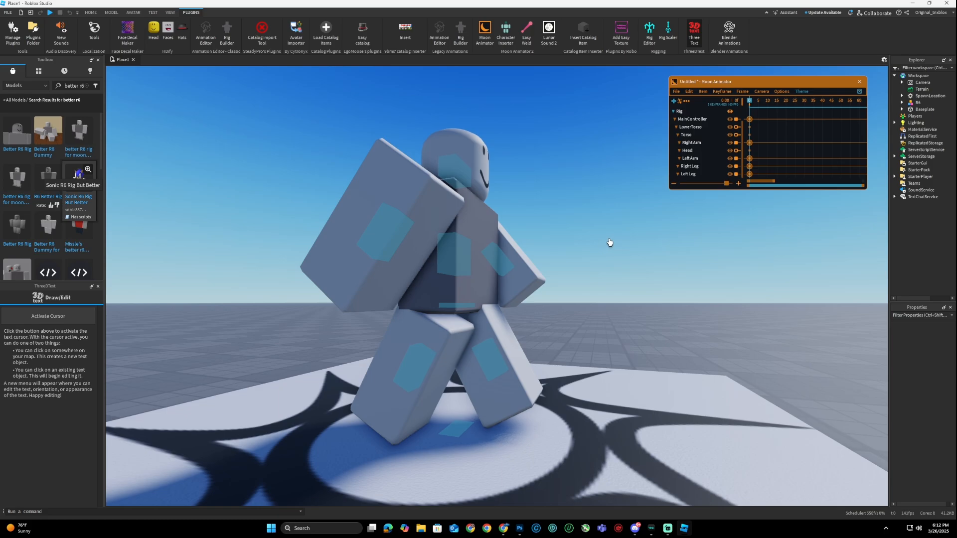
At frame 0, lean the torso slightly forward and adjust the head's rotation to match.
click(443, 269)
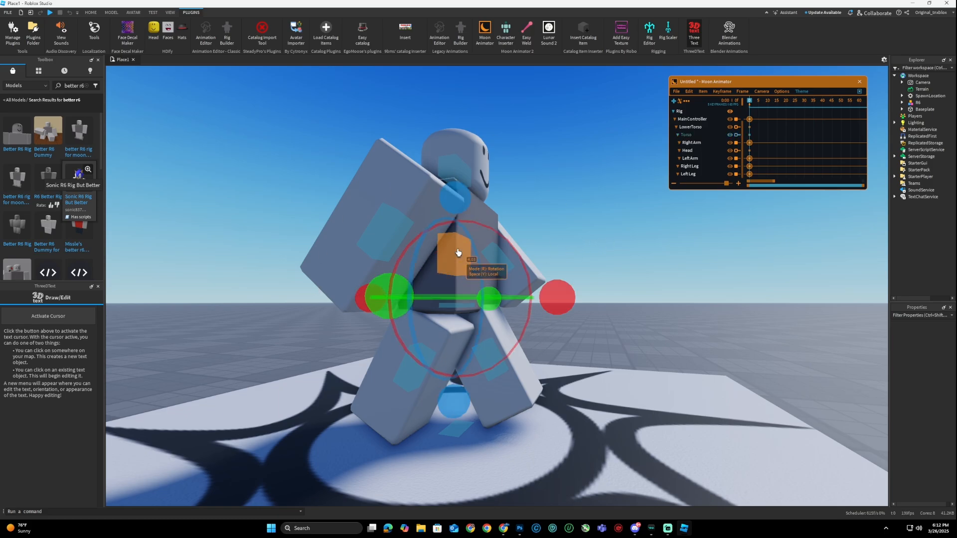
mouse_move(544, 293)
mouse_down()
mouse_move(560, 305)
mouse_move(544, 266)
mouse_move(547, 294)
mouse_up()
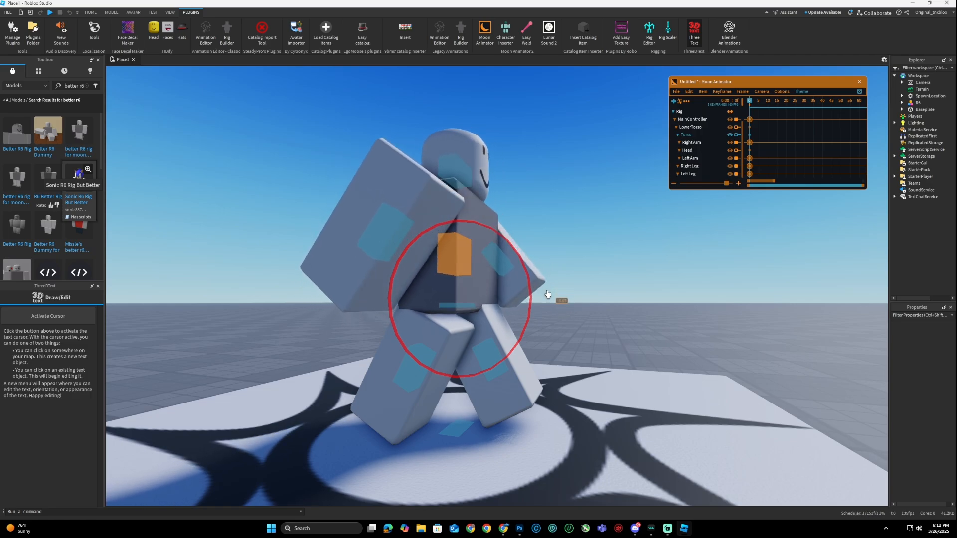
drag(548, 294, 546, 307)
click(479, 185)
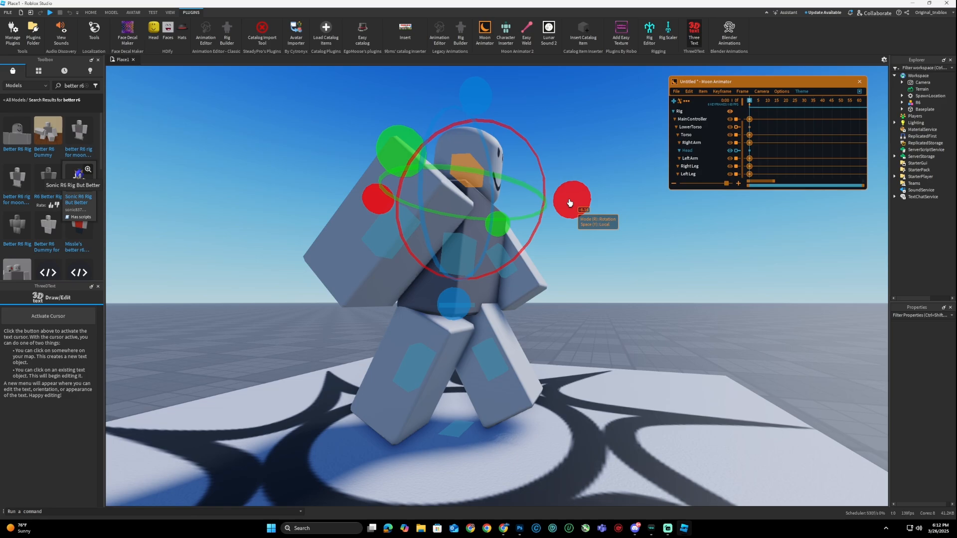
mouse_move(569, 203)
mouse_down()
mouse_move(571, 183)
mouse_move(568, 217)
mouse_move(573, 205)
mouse_up()
click(474, 151)
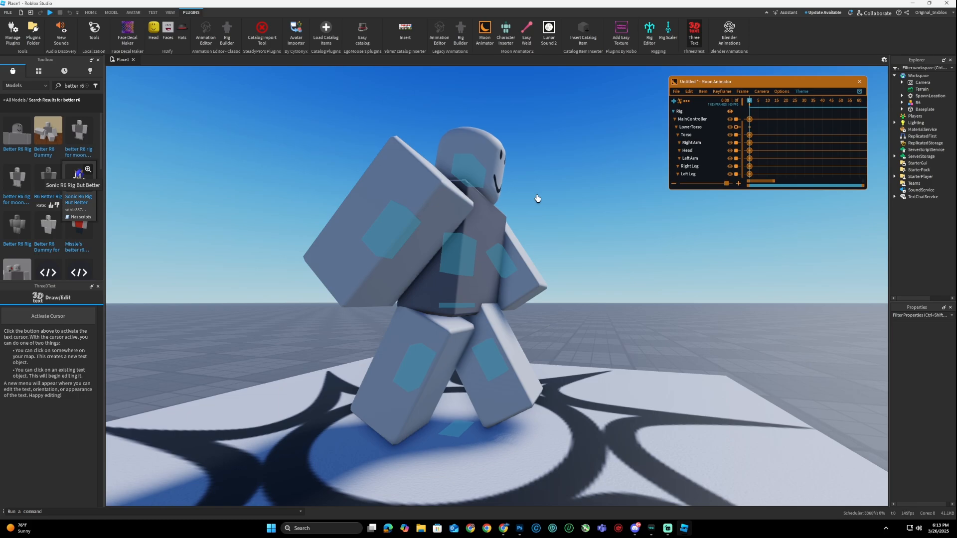
At frame 10, move the MainController forward so the whole rig advances along the ground.
mouse_move(750, 101)
mouse_down()
mouse_move(763, 105)
mouse_move(749, 105)
mouse_up()
drag(750, 104, 768, 105)
click(450, 308)
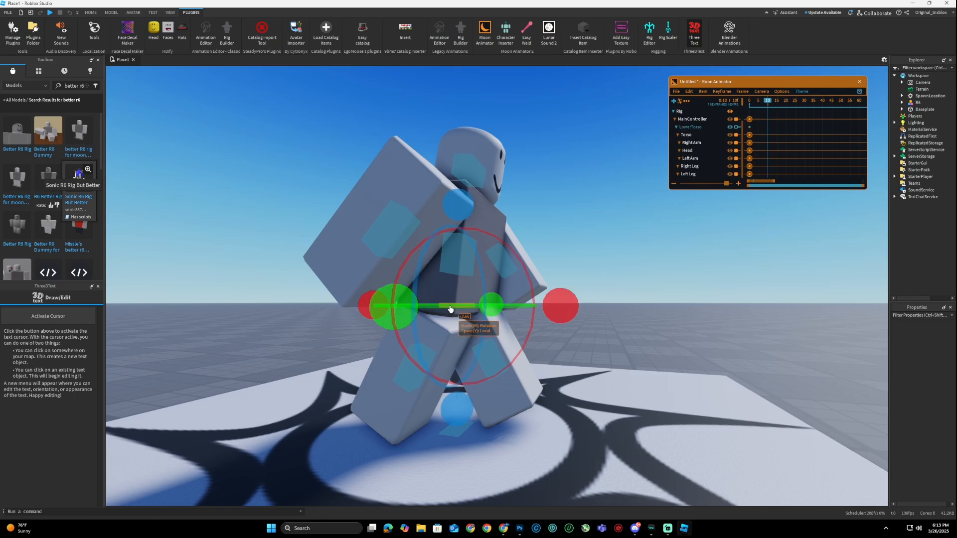
key(r)
right_drag(484, 320, 486, 344)
click(455, 377)
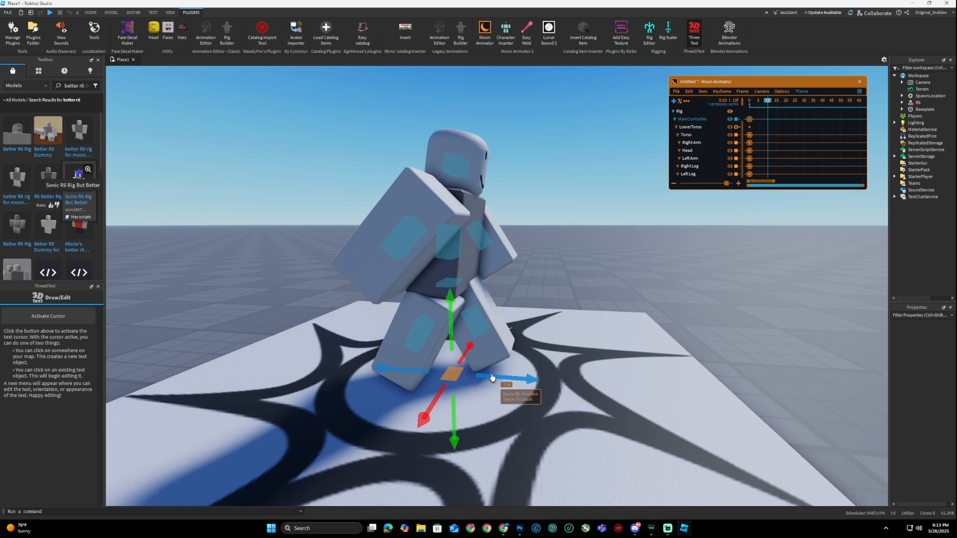
drag(491, 378, 517, 379)
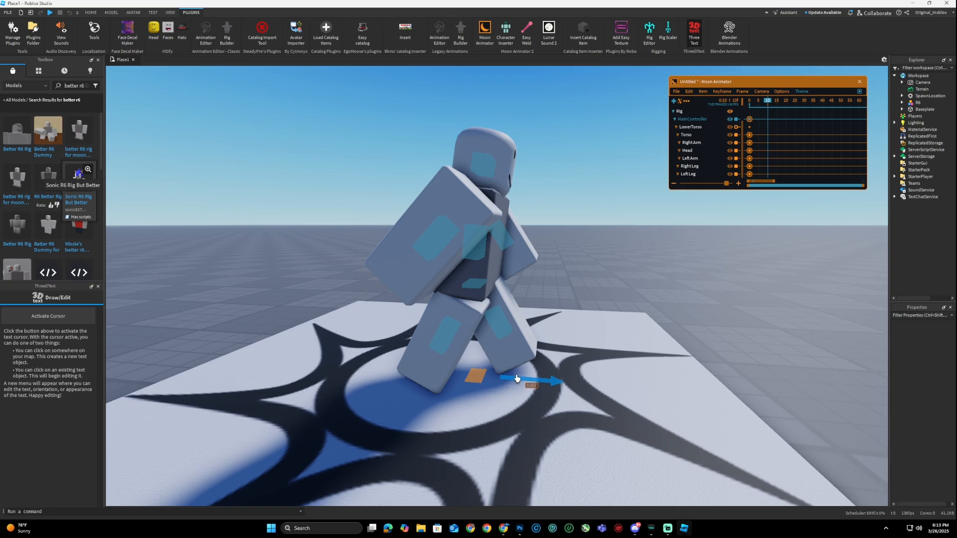
drag(516, 379, 516, 380)
drag(517, 380, 516, 382)
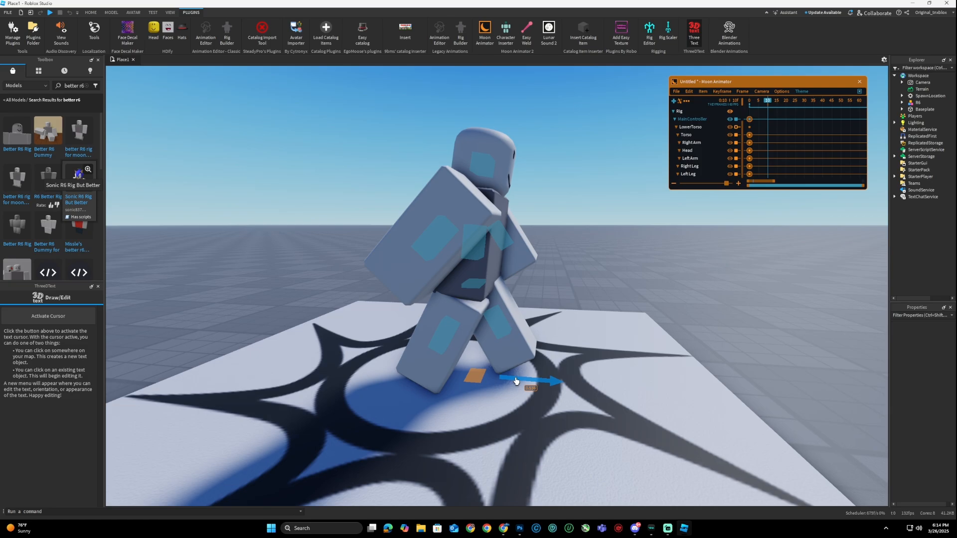
drag(516, 381, 516, 382)
click(565, 299)
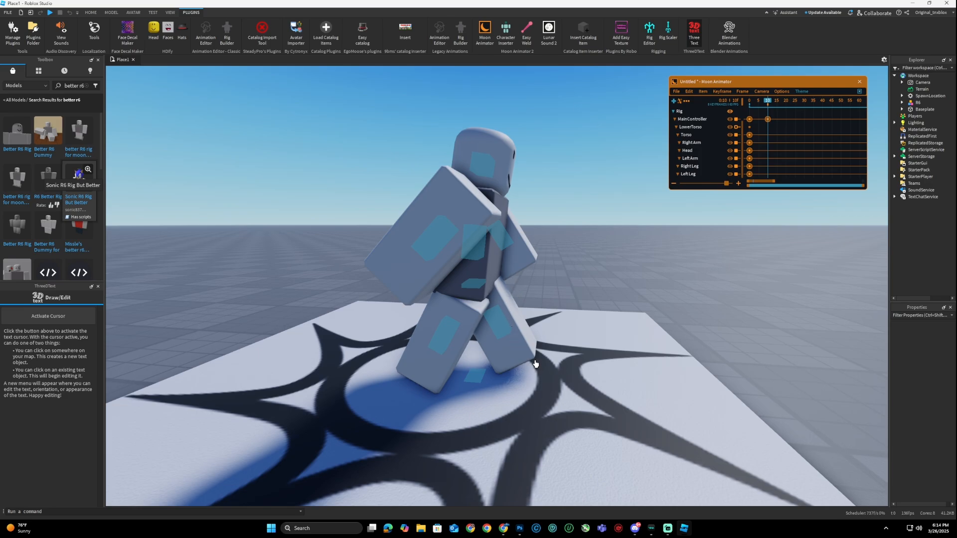
Turn on onion skinning and rotate the right arm forward from its backward swing at frame 10.
scroll(508, 372, up, 5)
right_drag(508, 371, 468, 299)
key(o)
click(468, 299)
key(r)
mouse_move(520, 392)
mouse_down()
mouse_move(484, 245)
mouse_move(540, 380)
mouse_move(532, 403)
mouse_up()
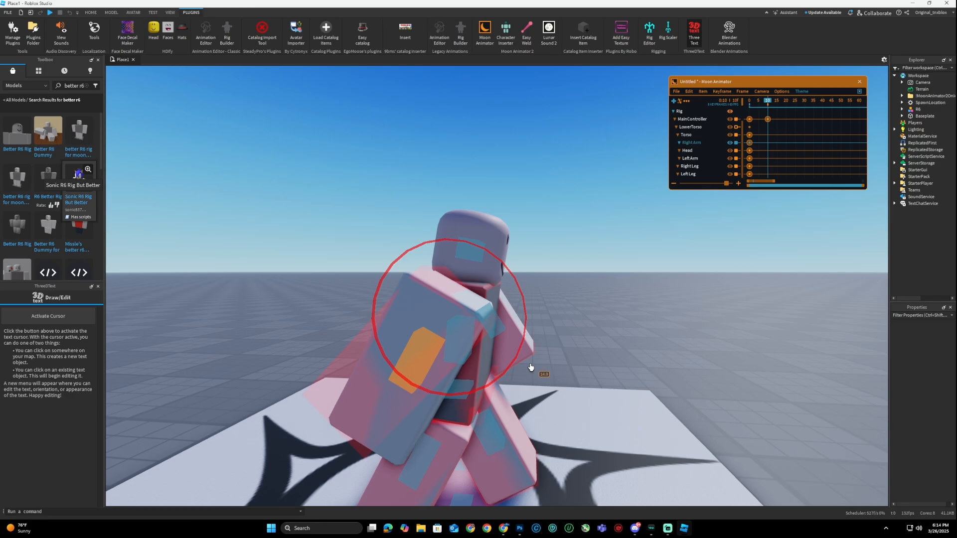
drag(531, 368, 531, 368)
Rotate the left arm back from its forward swing at frame 10.
right_drag(540, 309, 540, 309)
click(456, 314)
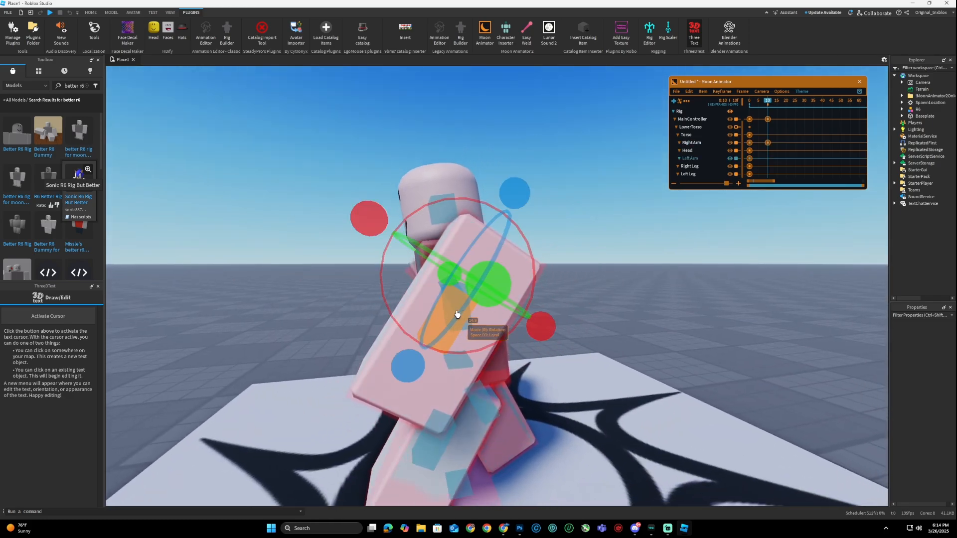
drag(368, 226, 372, 259)
click(306, 207)
Rotate the left leg back from its forward stride at frame 10, closer to vertical under the body.
right_drag(386, 279, 378, 268)
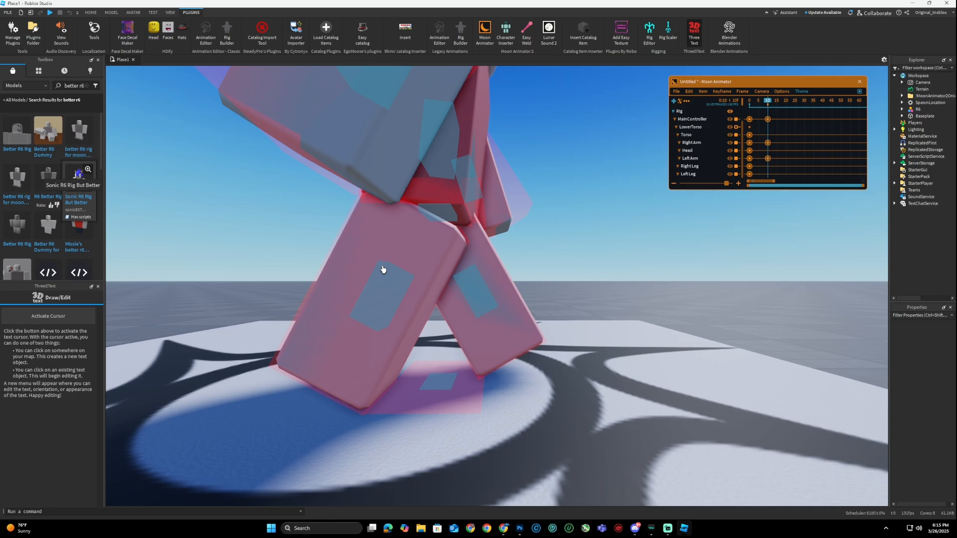
right_drag(455, 299, 455, 299)
click(489, 326)
right_drag(493, 326, 493, 325)
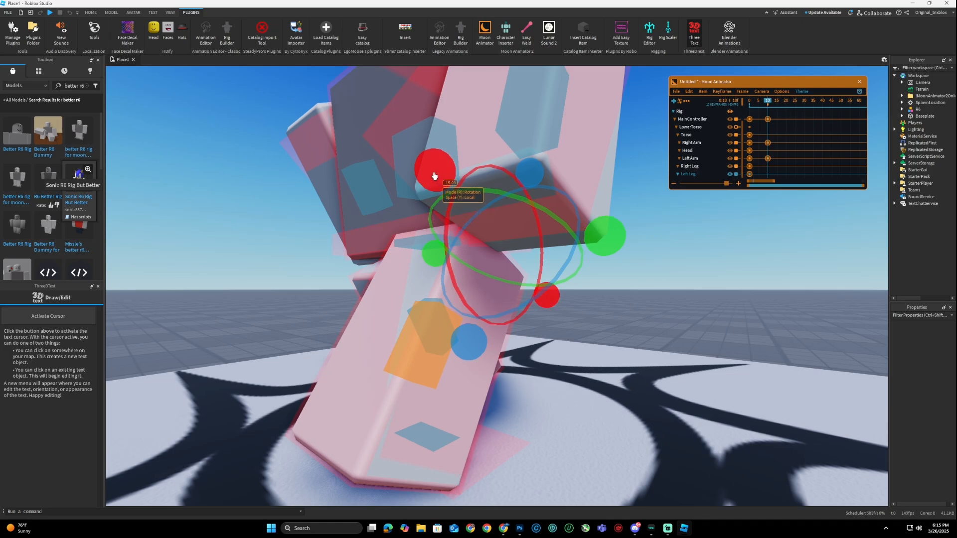
drag(435, 178, 438, 226)
right_drag(479, 332, 477, 334)
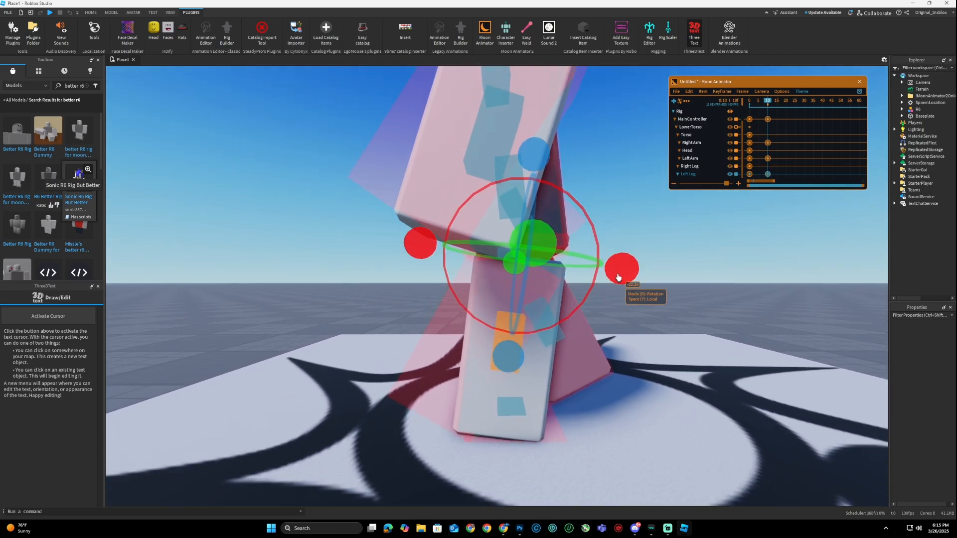
mouse_move(617, 275)
mouse_down()
mouse_move(611, 295)
mouse_move(613, 287)
mouse_move(630, 293)
mouse_move(629, 281)
mouse_up()
click(511, 462)
right_drag(523, 436, 523, 436)
Shift the left leg's position along its length at frame 10 to fit the foot to the floor.
click(522, 266)
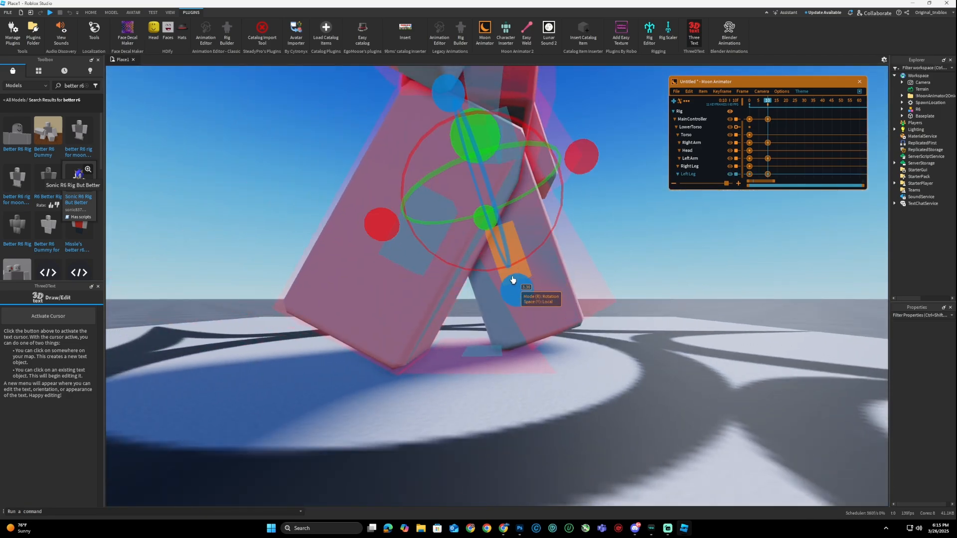
scroll(515, 327, up, 10)
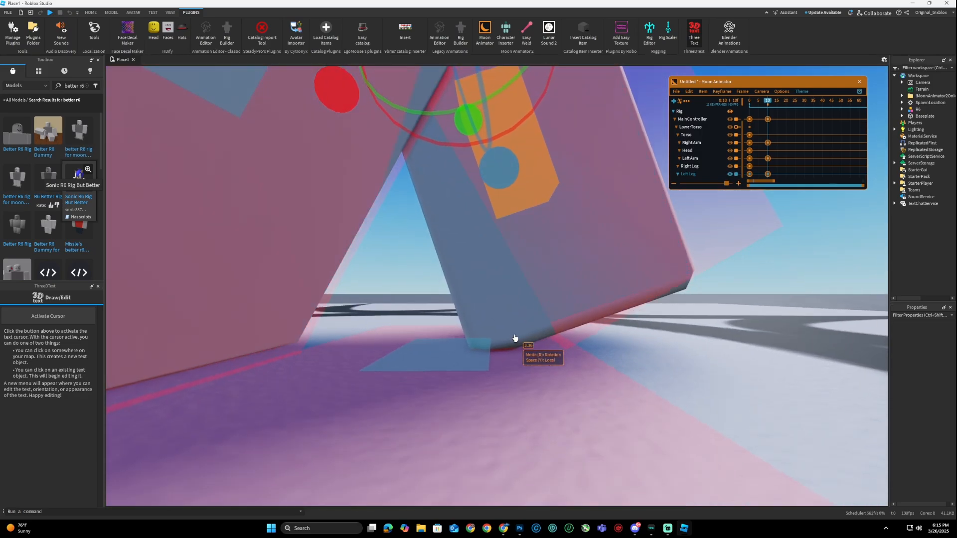
scroll(496, 344, down, 10)
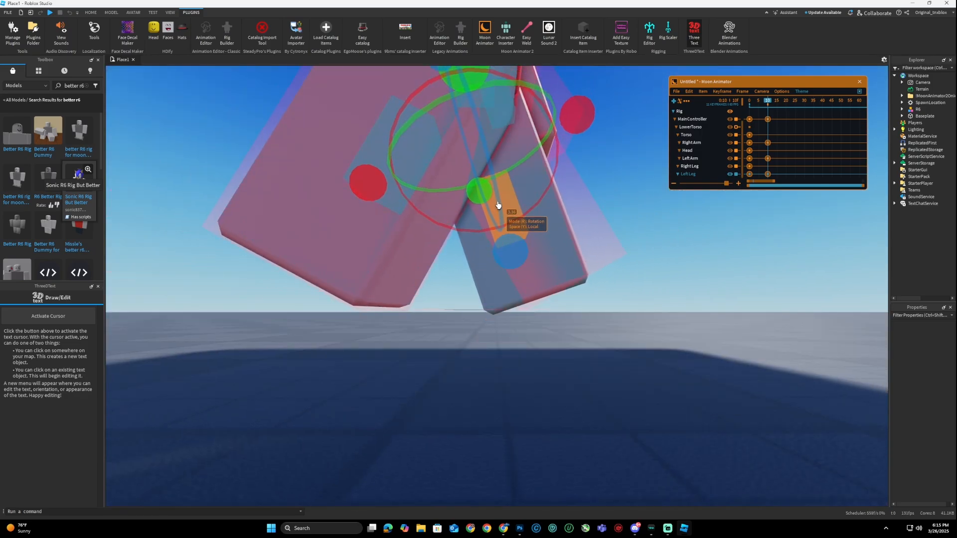
key(r)
scroll(497, 212, up, 10)
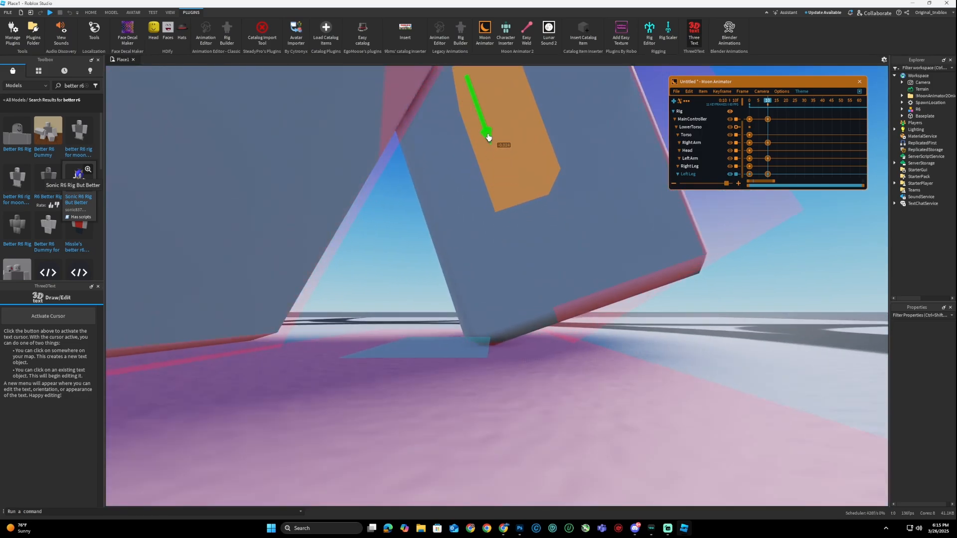
drag(488, 137, 502, 167)
click(469, 386)
Rotate the right leg further back behind the body at frame 10.
scroll(469, 387, down, 10)
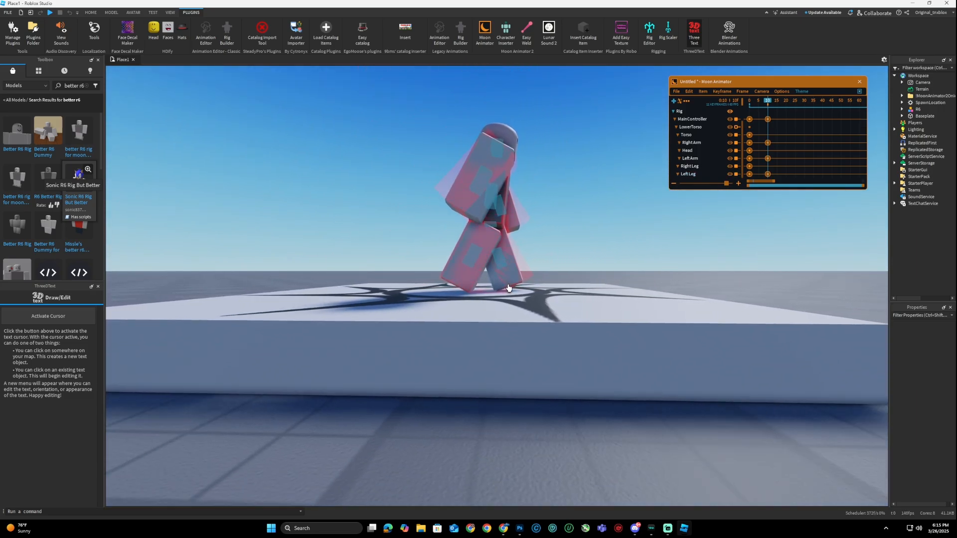
right_drag(508, 288, 514, 274)
scroll(515, 273, up, 8)
click(433, 333)
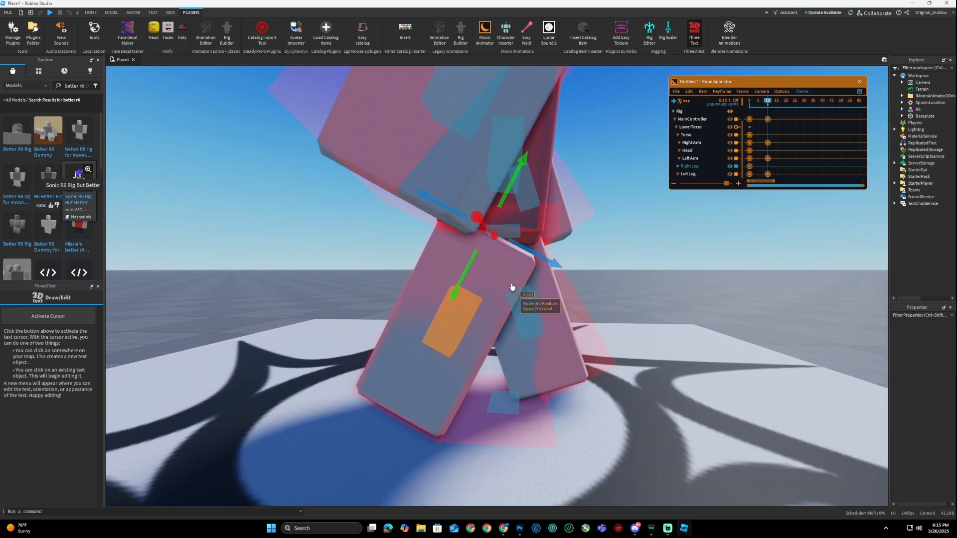
key(r)
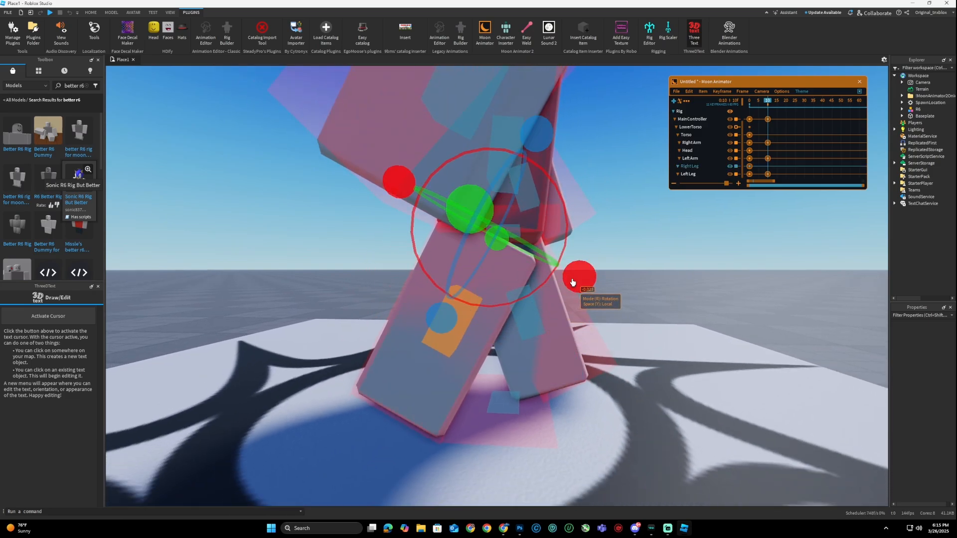
scroll(533, 349, up, 5)
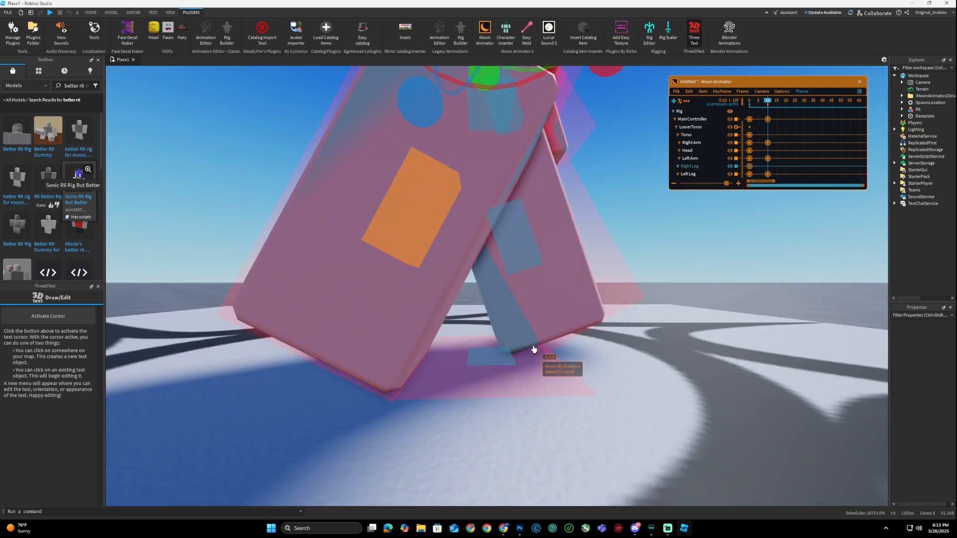
scroll(534, 349, down, 4)
right_drag(533, 349, 538, 199)
scroll(539, 200, down, 2)
drag(582, 228, 578, 269)
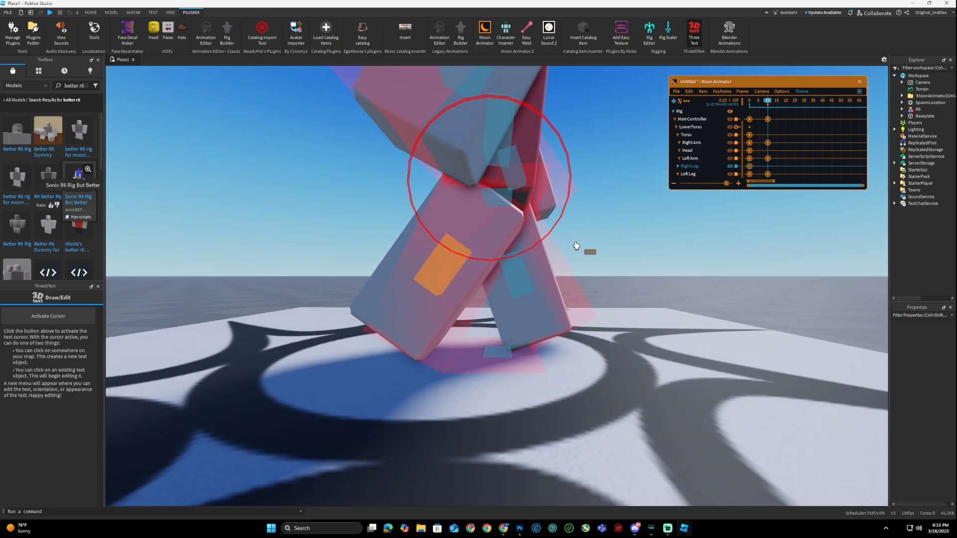
click(607, 287)
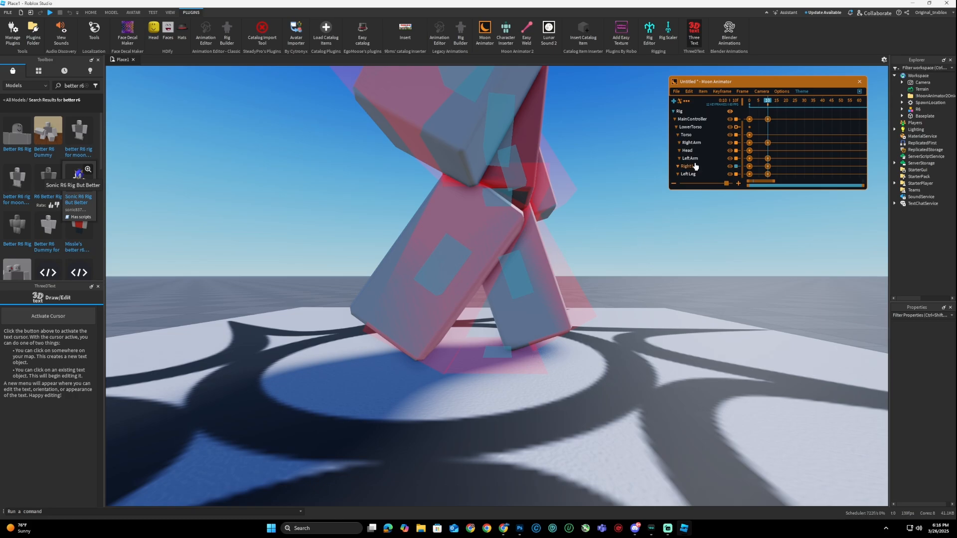
Try to tilt the torso slightly forward at frame 10.
scroll(560, 273, down, 5)
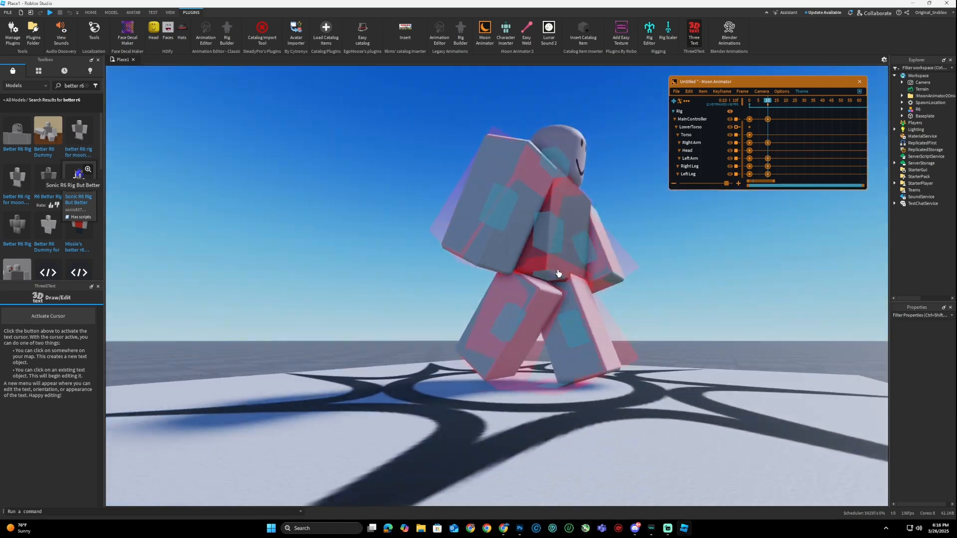
scroll(560, 274, up, 8)
scroll(529, 273, down, 4)
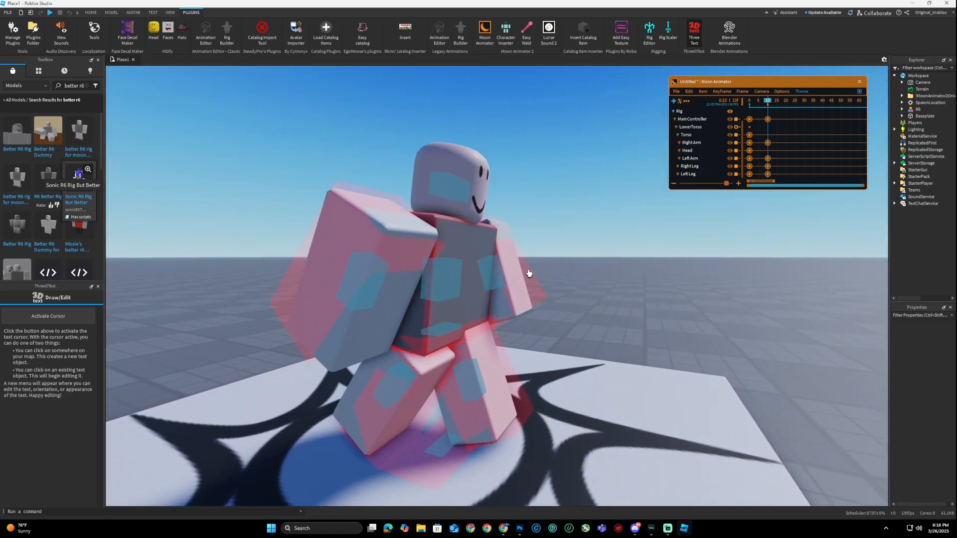
click(432, 283)
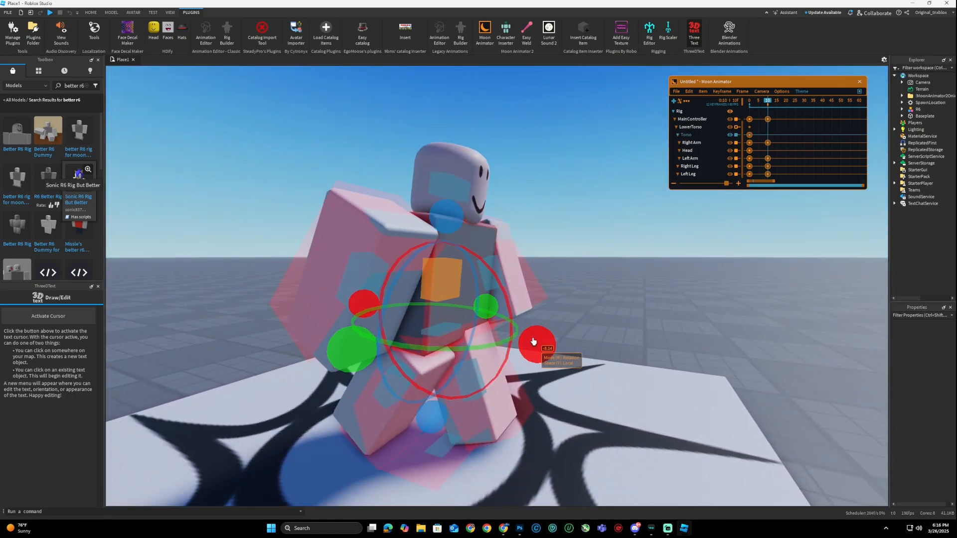
drag(533, 341, 547, 279)
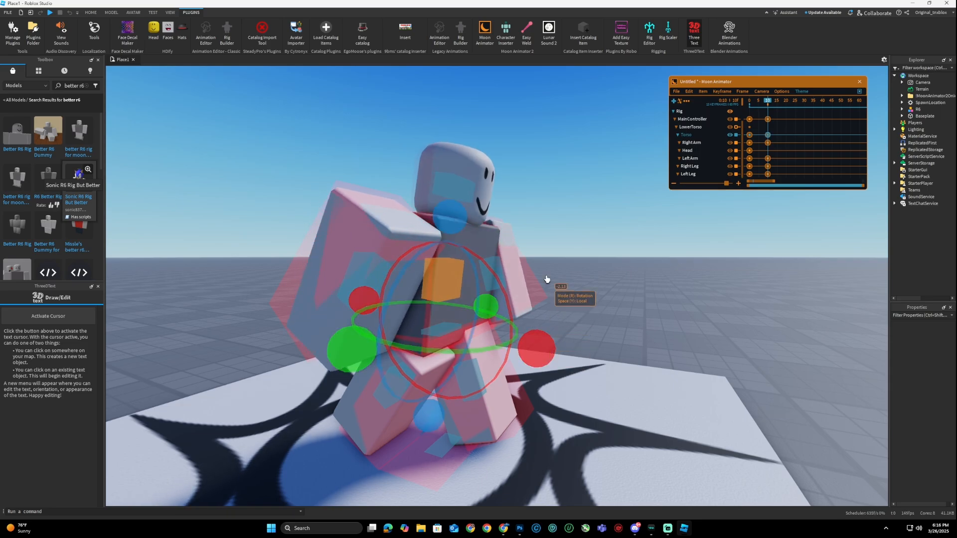
click(558, 213)
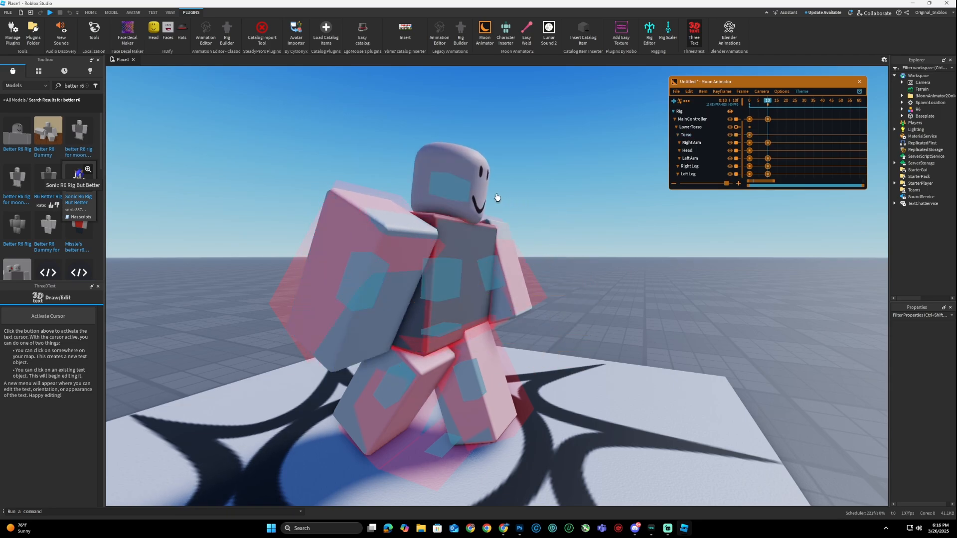
click(458, 191)
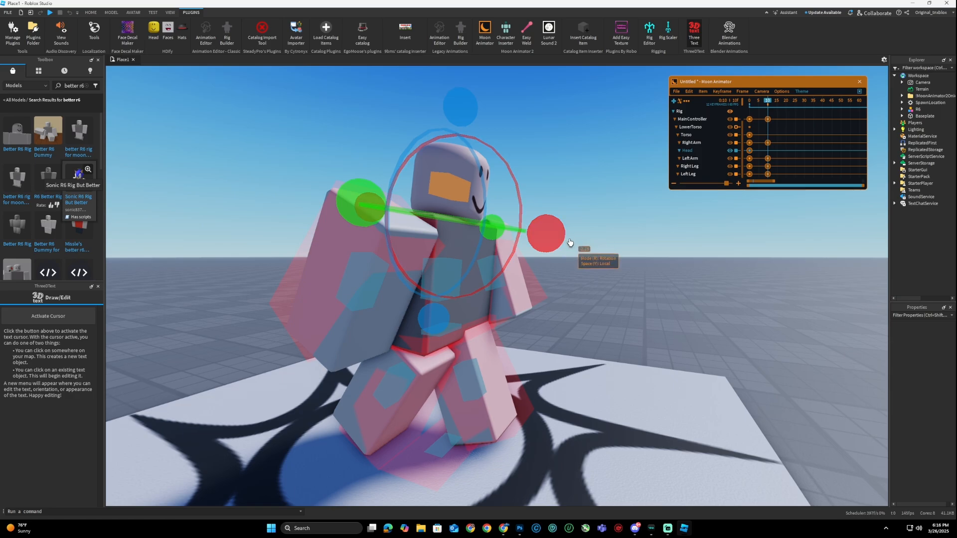
click(556, 332)
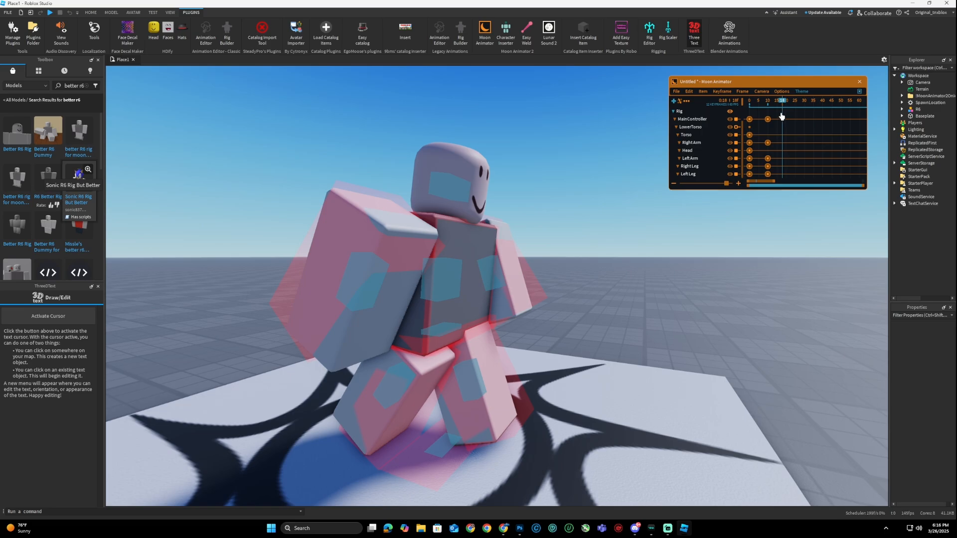
Examine the rig's leg and body pose at frame 20 against the onion skin.
scroll(549, 318, down, 3)
right_drag(549, 318, 519, 308)
scroll(547, 317, up, 4)
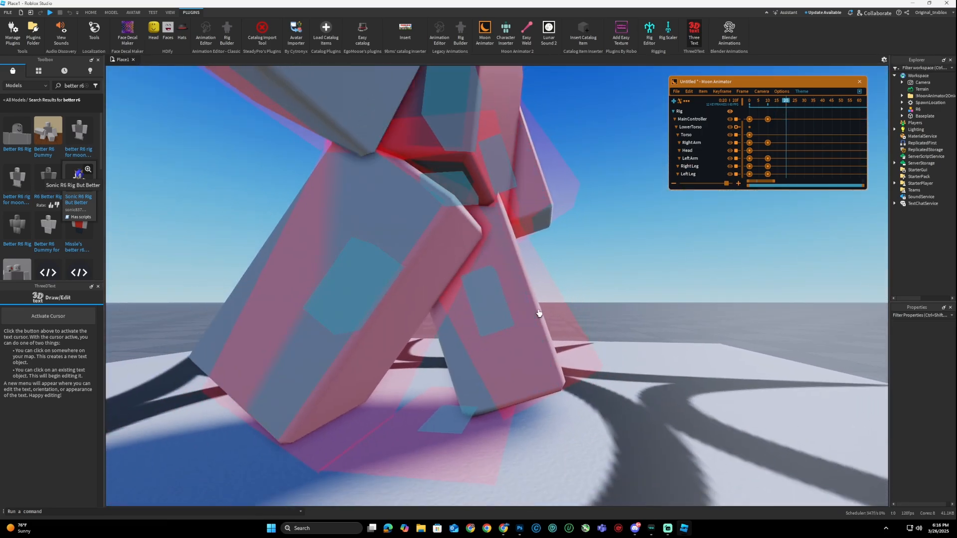
scroll(529, 311, down, 2)
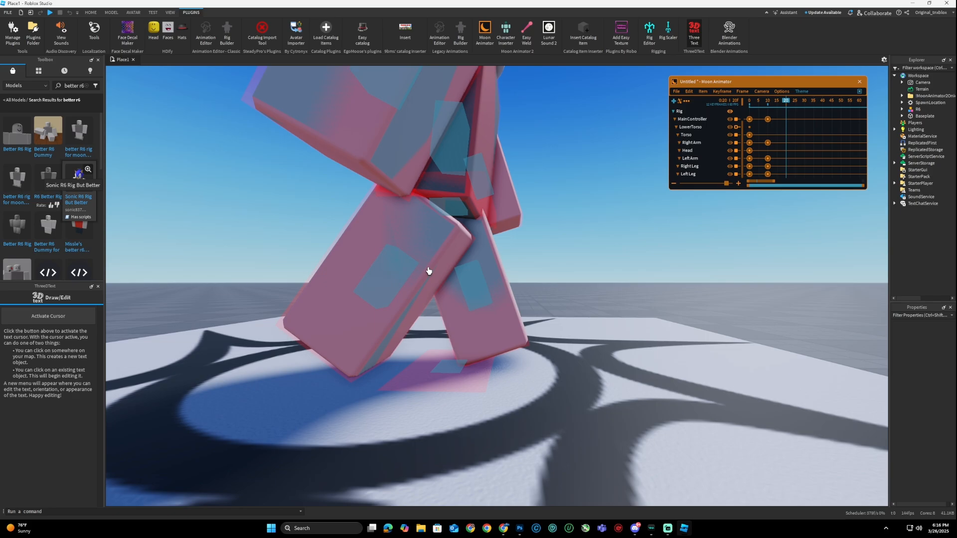
scroll(508, 250, down, 3)
right_drag(507, 251, 508, 250)
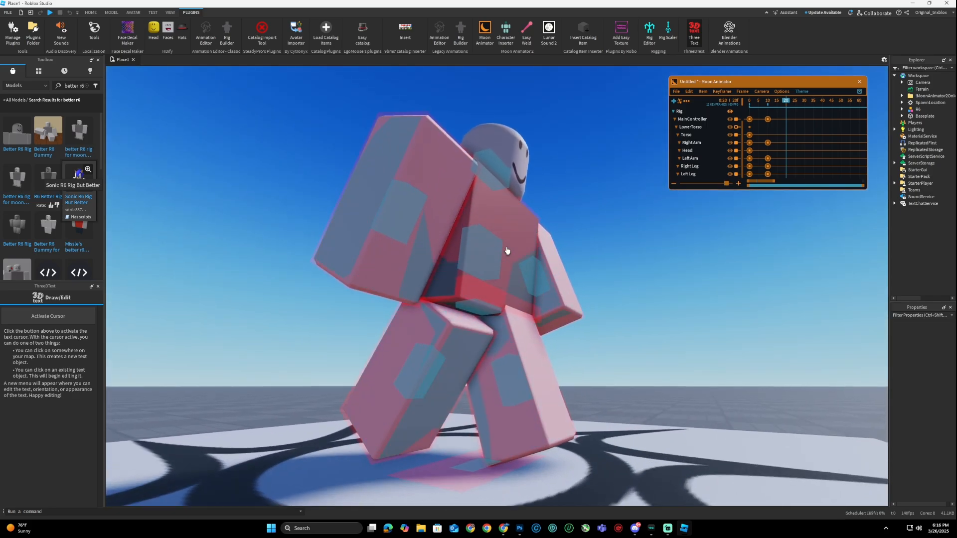
scroll(376, 210, up, 3)
scroll(379, 210, down, 2)
scroll(477, 233, up, 2)
scroll(476, 231, down, 2)
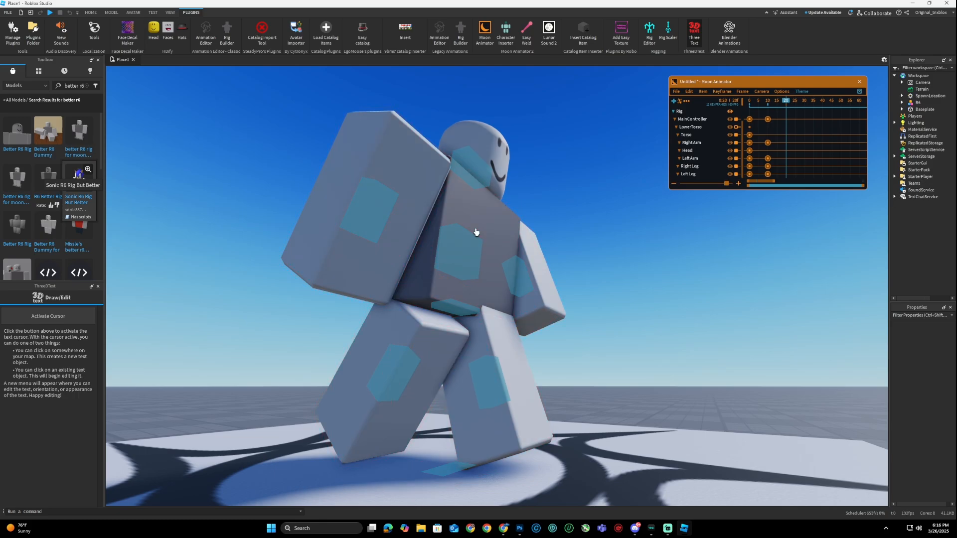
Turn onion skinning back on and move the whole rig forward with its main controller at frame 20.
key(o)
right_drag(444, 270, 444, 269)
scroll(443, 269, down, 3)
scroll(444, 268, up, 4)
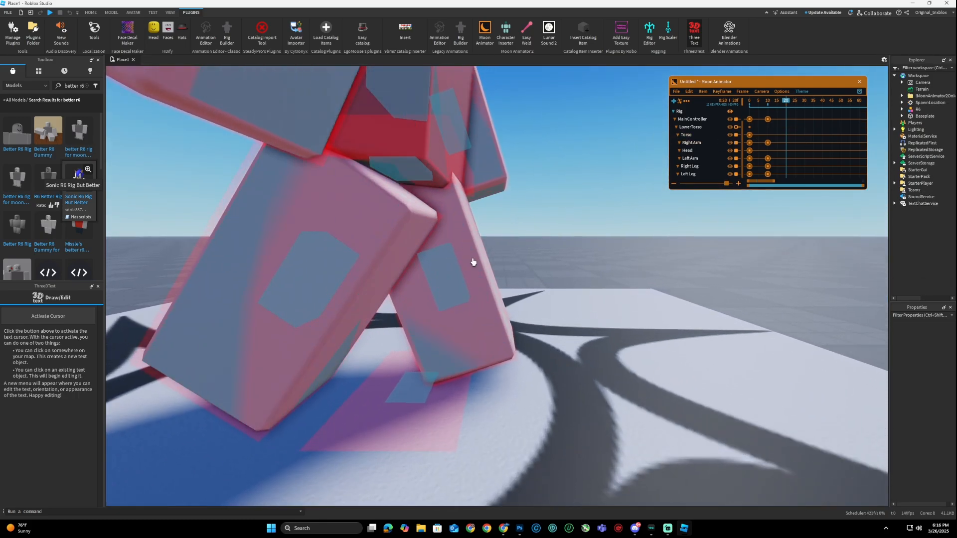
click(421, 386)
key(r)
drag(455, 391, 508, 392)
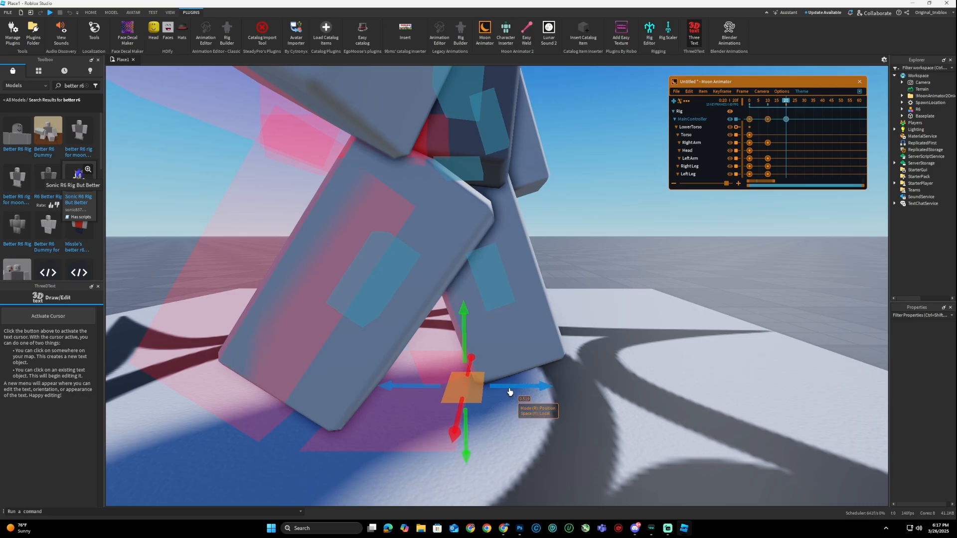
click(602, 291)
Examine both legs and their contact with the floor at frame 20 from several angles.
scroll(602, 292, down, 2)
scroll(602, 291, down, 5)
scroll(592, 280, up, 7)
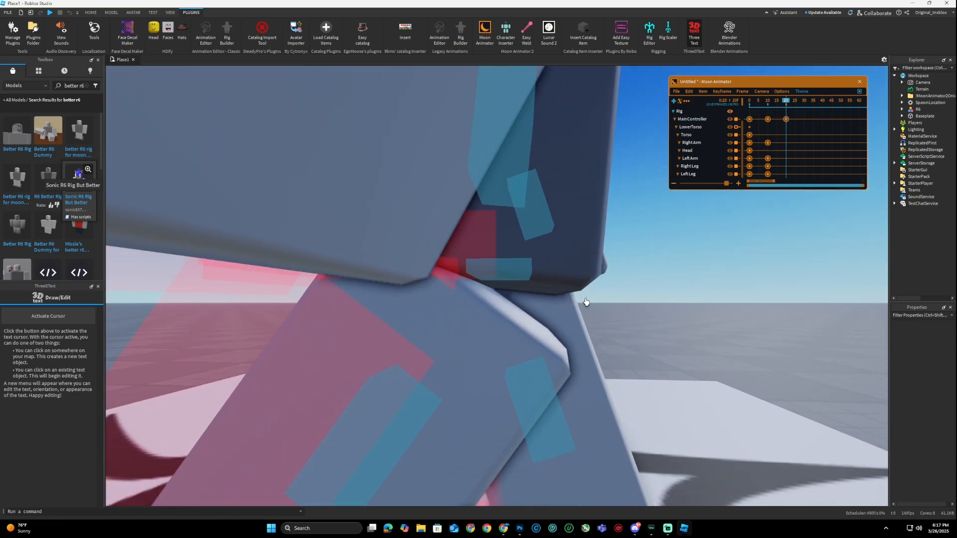
scroll(587, 302, down, 1)
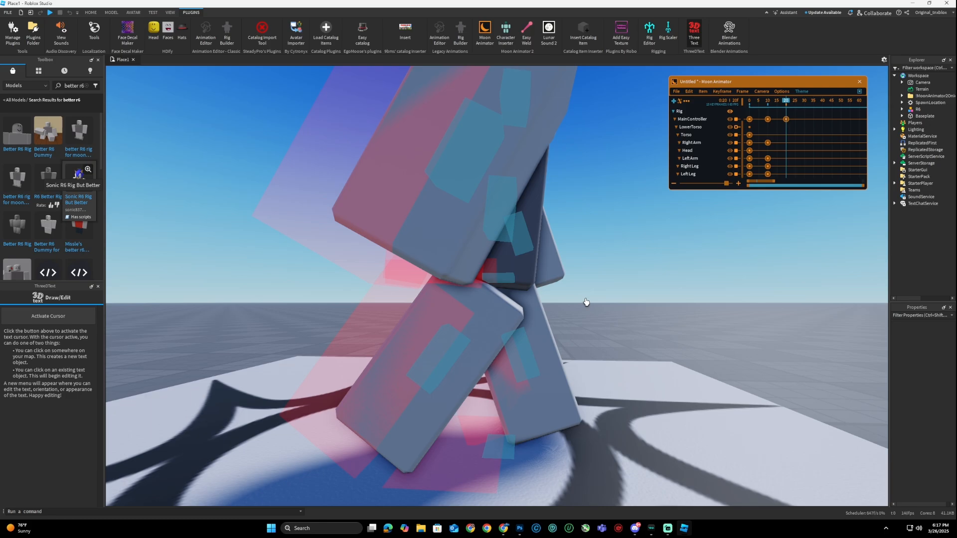
scroll(521, 369, down, 4)
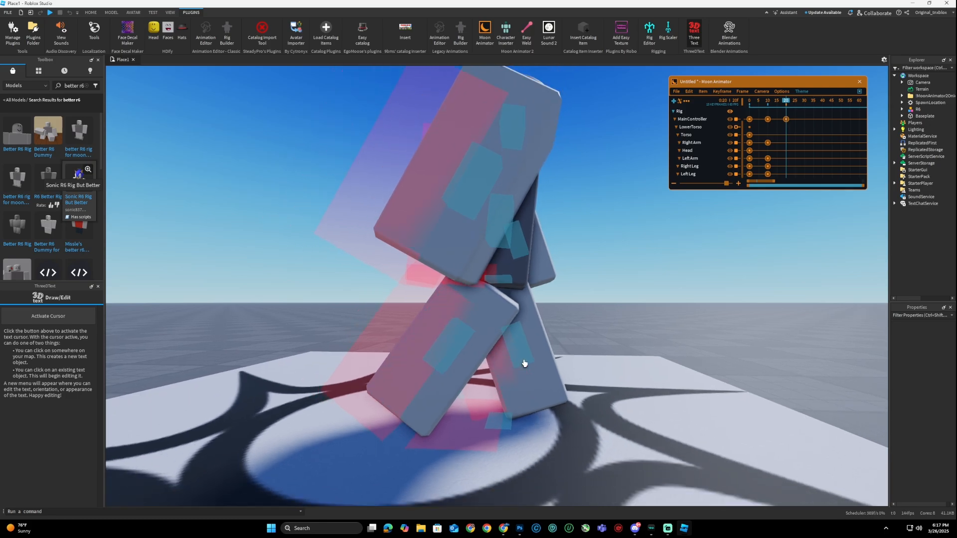
scroll(524, 363, up, 7)
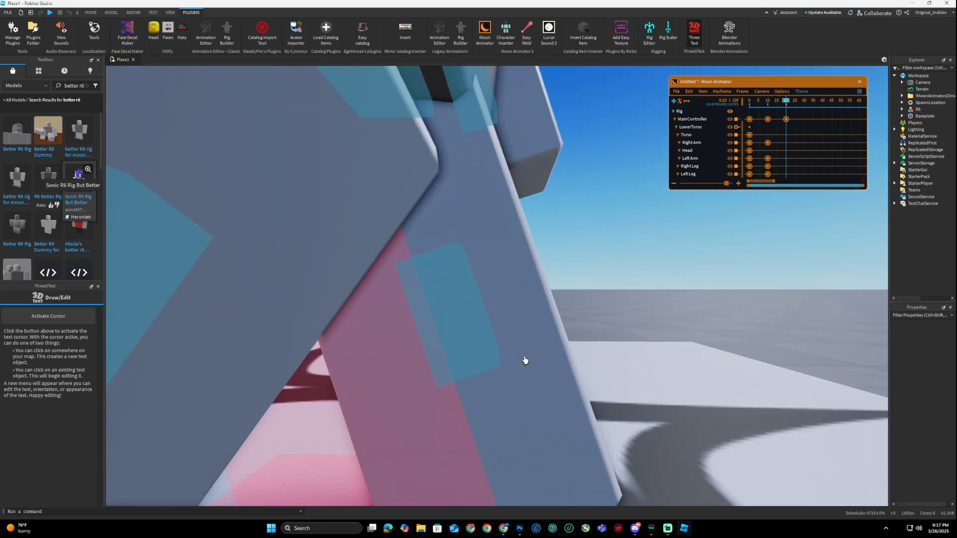
scroll(524, 360, down, 4)
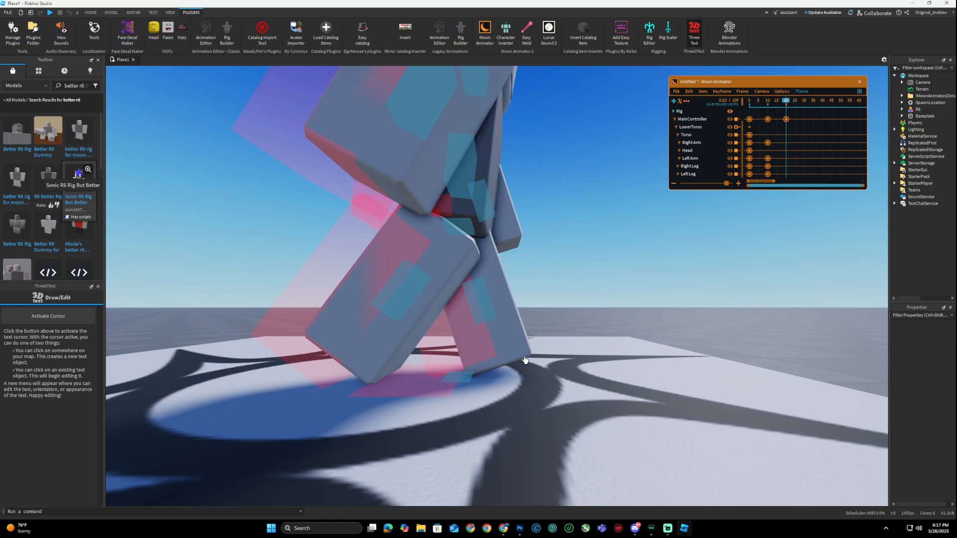
scroll(524, 356, up, 6)
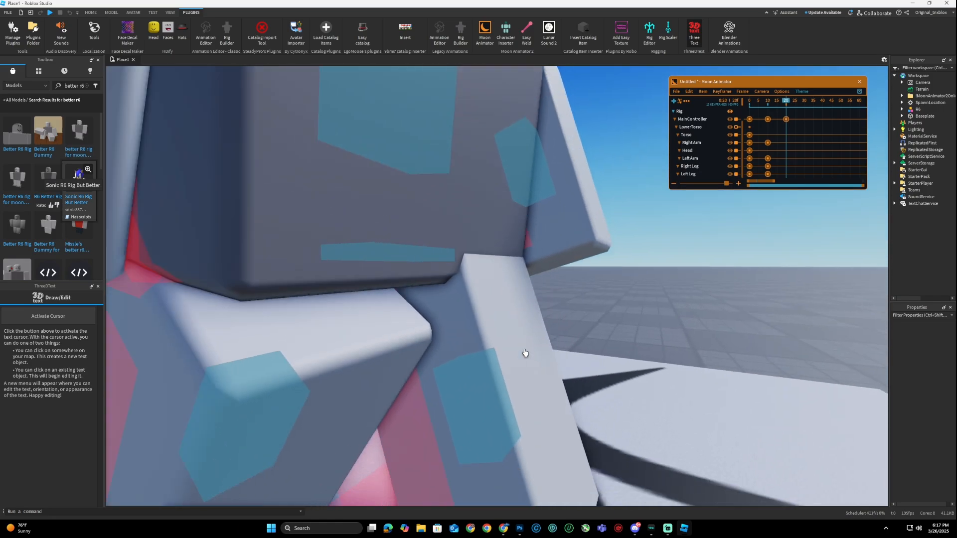
scroll(524, 353, down, 4)
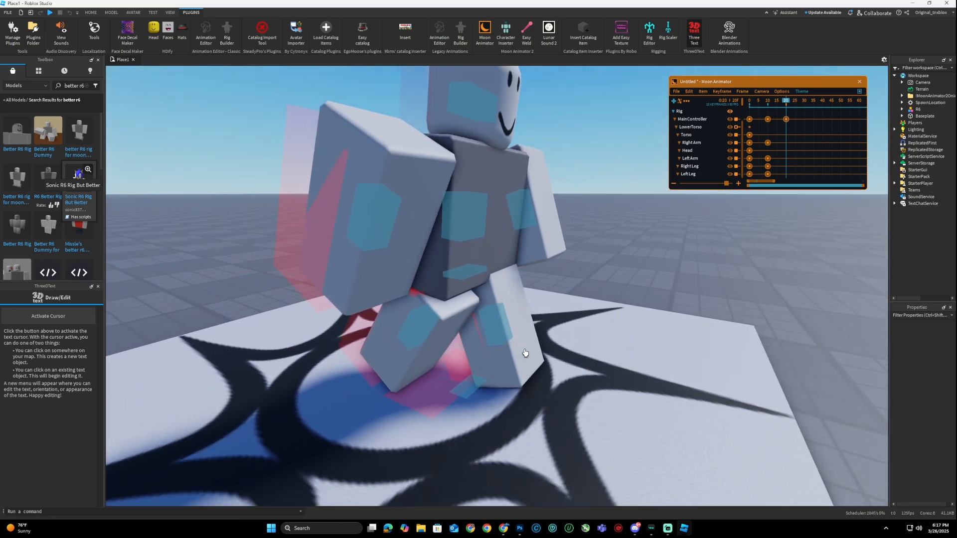
scroll(521, 347, up, 6)
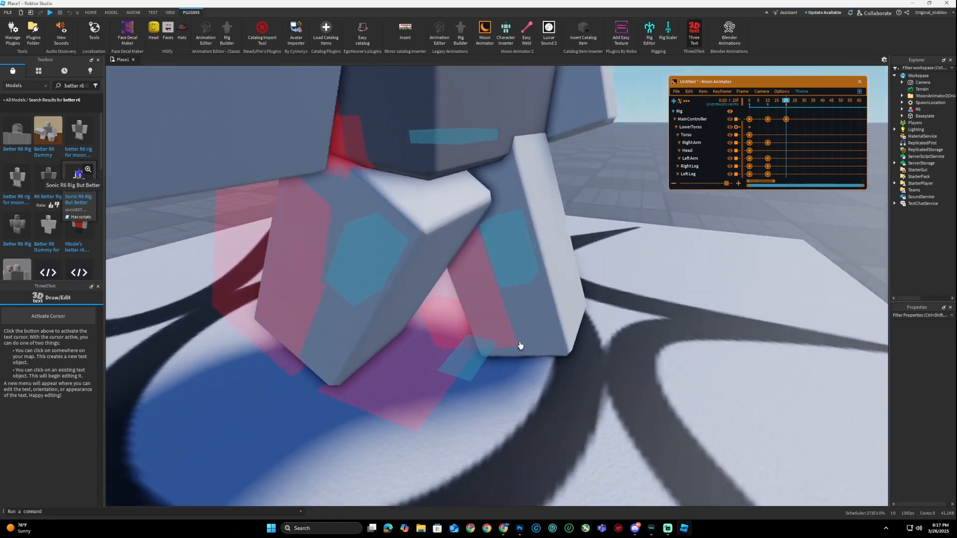
scroll(520, 346, down, 3)
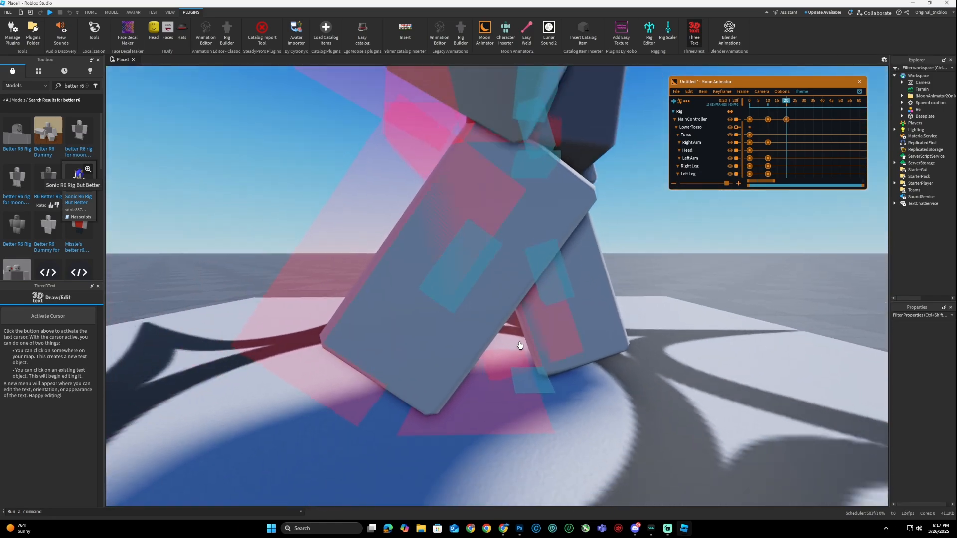
scroll(517, 342, up, 4)
click(465, 280)
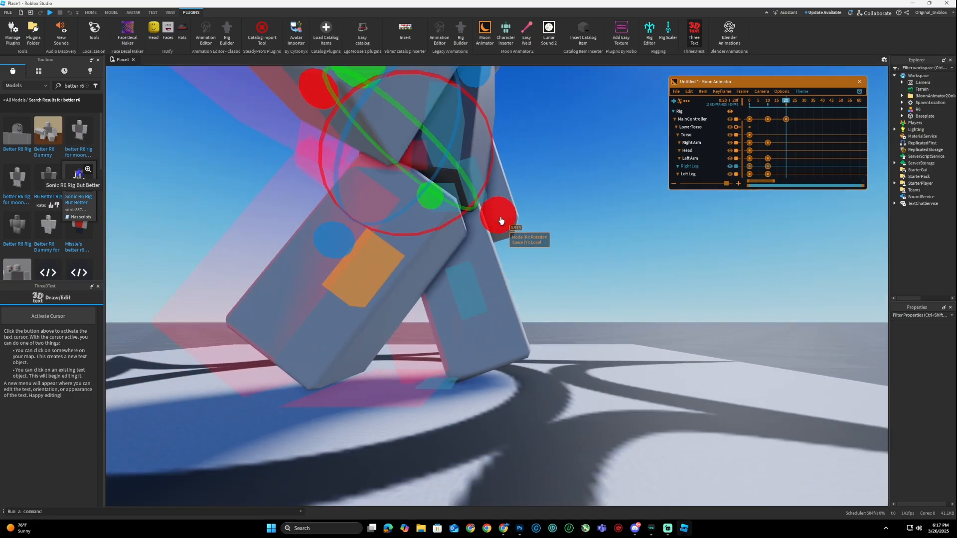
click(488, 357)
right_drag(488, 357, 489, 359)
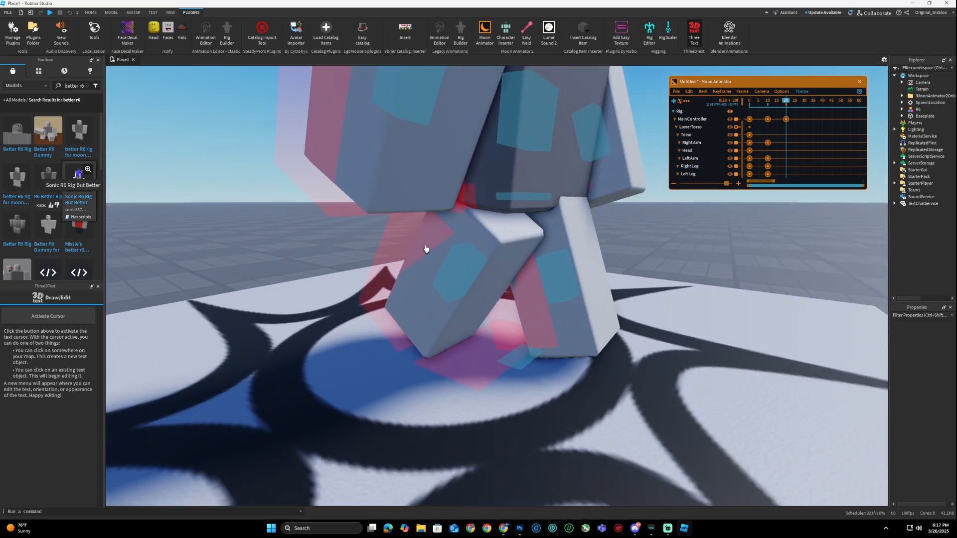
Check the left arm's swing along the timeline, then rotate the arm back to hang nearly vertical beside the body at frame 20.
scroll(513, 311, down, 1)
scroll(513, 310, down, 3)
right_drag(525, 293, 525, 293)
scroll(526, 292, down, 2)
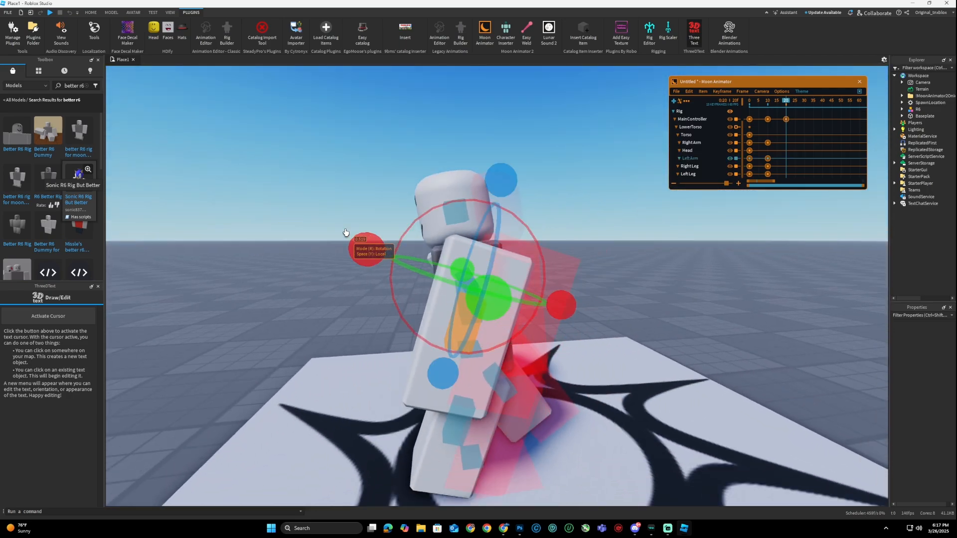
click(755, 102)
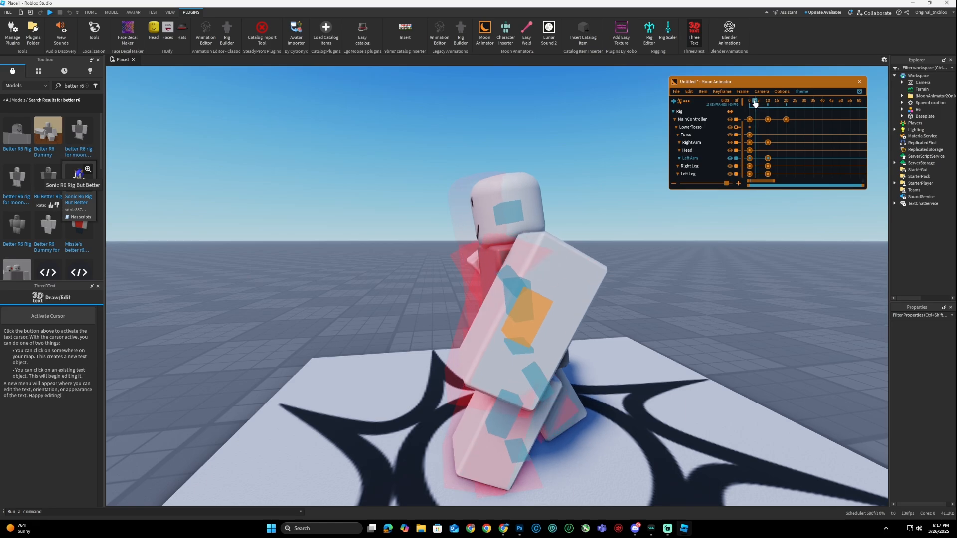
drag(756, 103, 786, 106)
drag(406, 235, 365, 273)
click(331, 188)
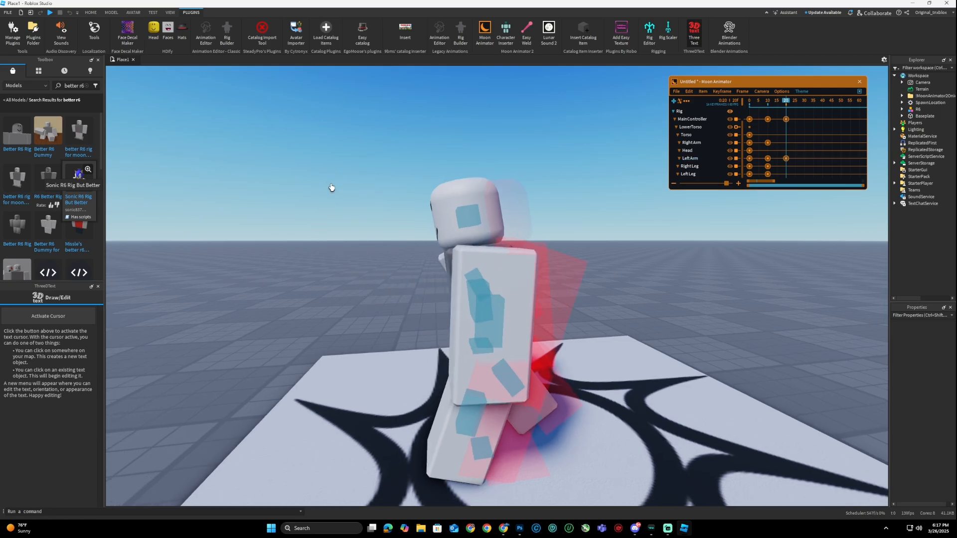
scroll(333, 188, up, 10)
scroll(332, 188, down, 5)
click(386, 269)
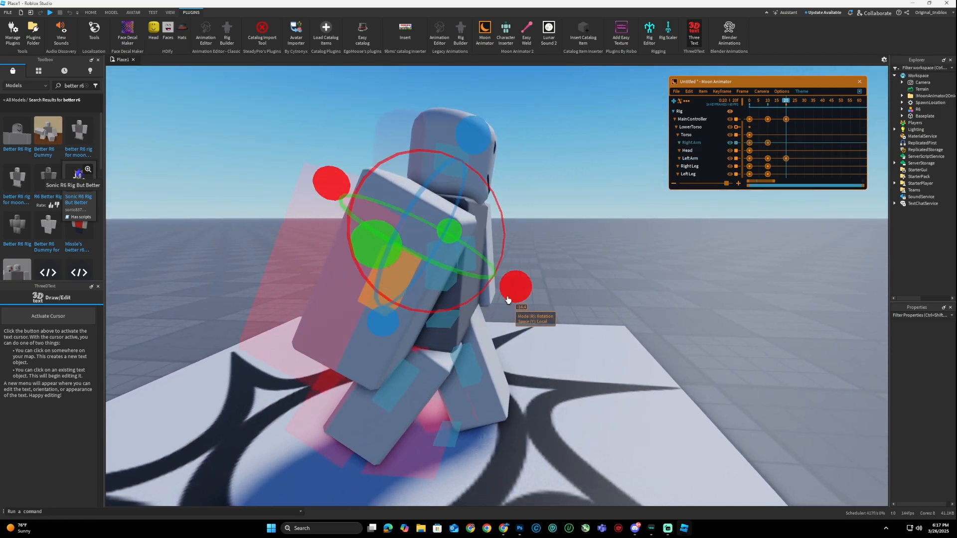
drag(521, 313, 516, 289)
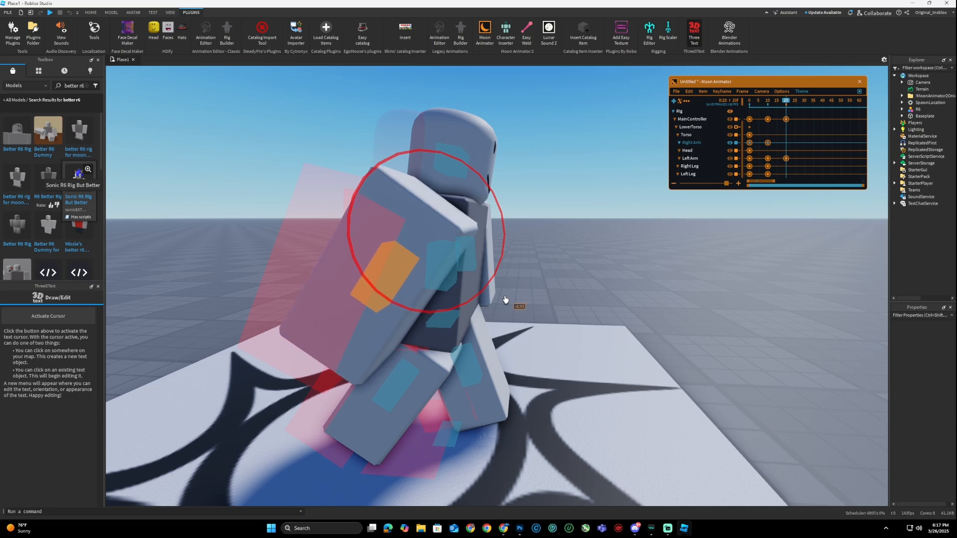
drag(505, 301, 501, 316)
drag(787, 103, 786, 129)
drag(497, 290, 505, 281)
key(ctrl+z)
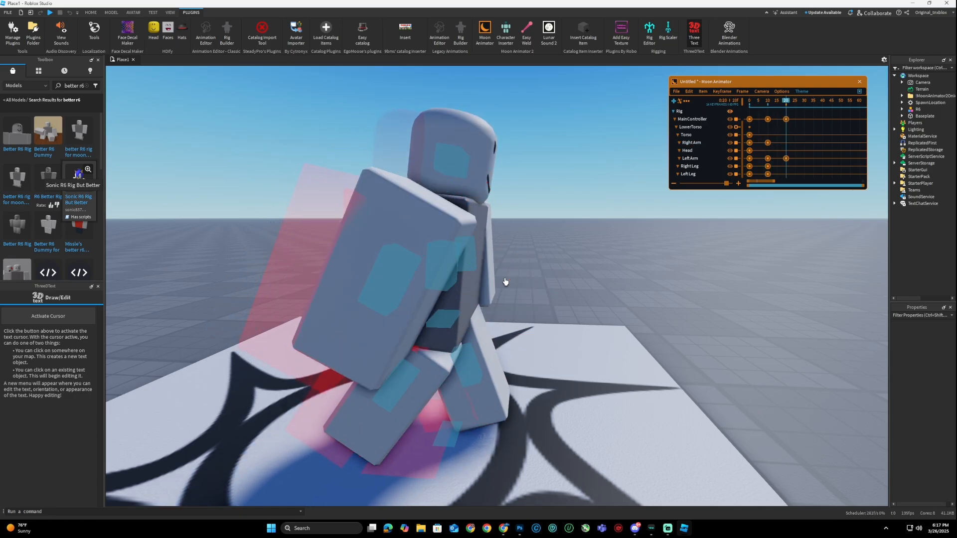
Rotate the right arm forward so it hangs closer to the body at frame 20.
click(365, 276)
drag(487, 321, 527, 263)
click(542, 233)
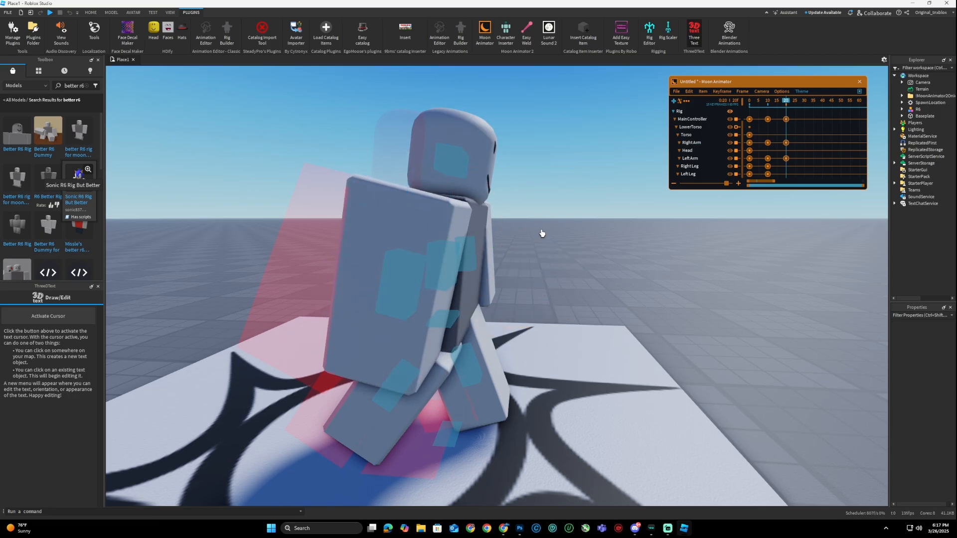
Rotate the left leg back from its forward tilt until it stands nearly vertical under the body at frame 20.
key(d)
right_drag(484, 259, 485, 268)
key(w)
scroll(471, 294, down, 3)
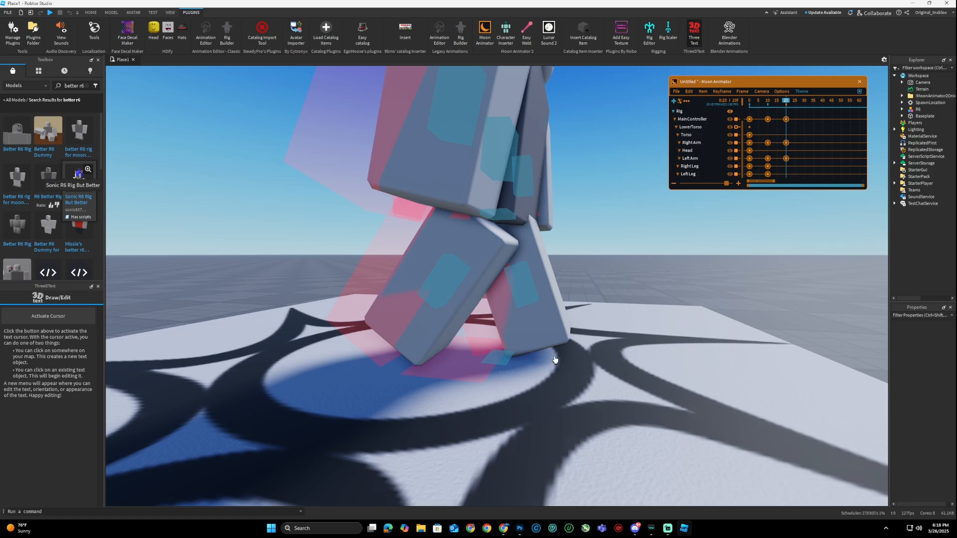
right_drag(555, 360, 578, 336)
click(453, 332)
key(f)
scroll(579, 337, down, 3)
scroll(578, 336, up, 2)
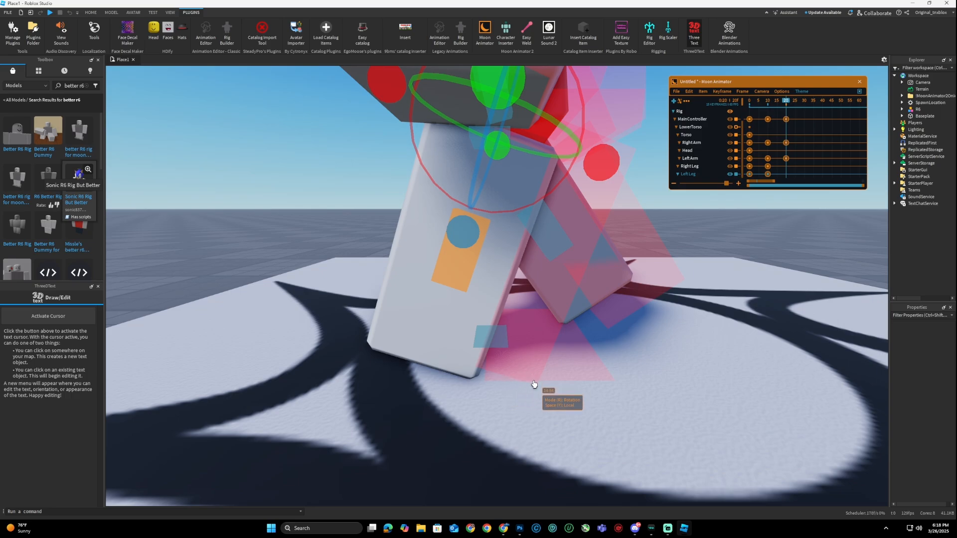
drag(553, 265, 614, 85)
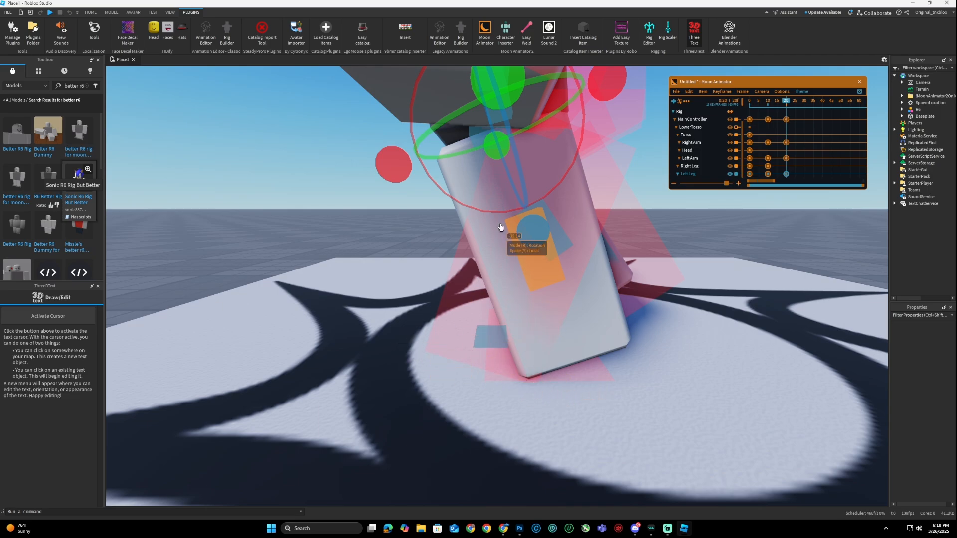
drag(580, 130, 602, 141)
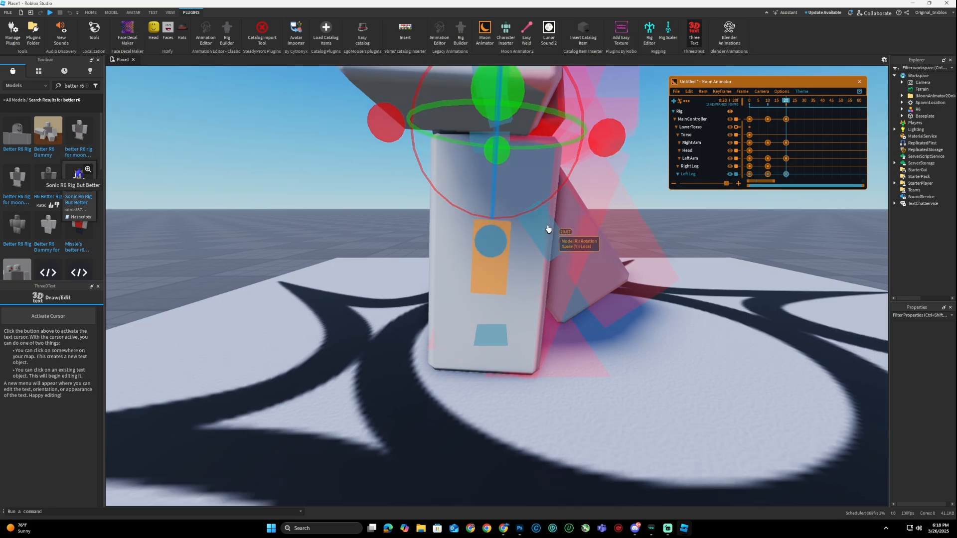
Fine-tune the left leg's rotation and nudge it along its length so the foot meets the floor at frame 20.
right_drag(528, 255, 527, 255)
key(s)
drag(393, 76, 396, 79)
key(w)
right_drag(419, 186, 419, 186)
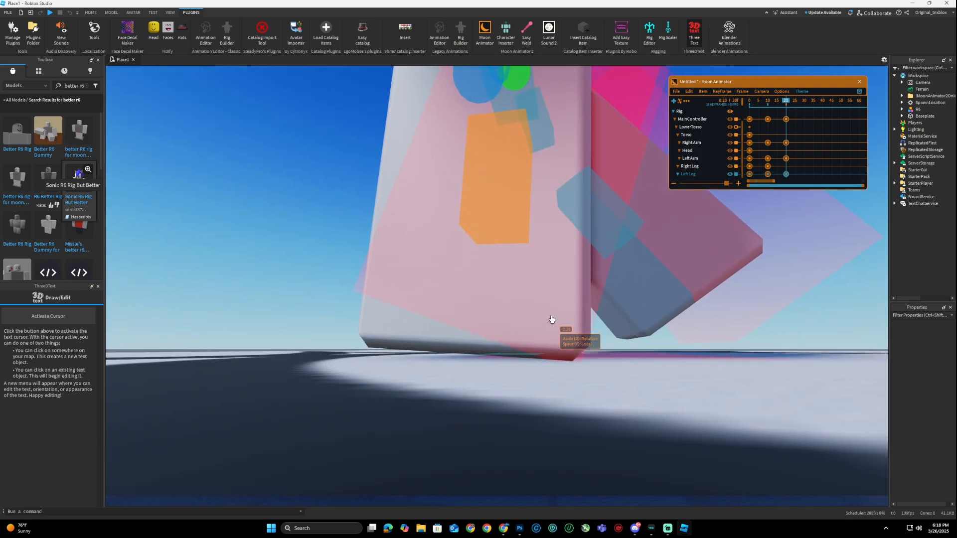
key(s)
right_drag(558, 291, 558, 291)
key(r)
drag(481, 273, 480, 276)
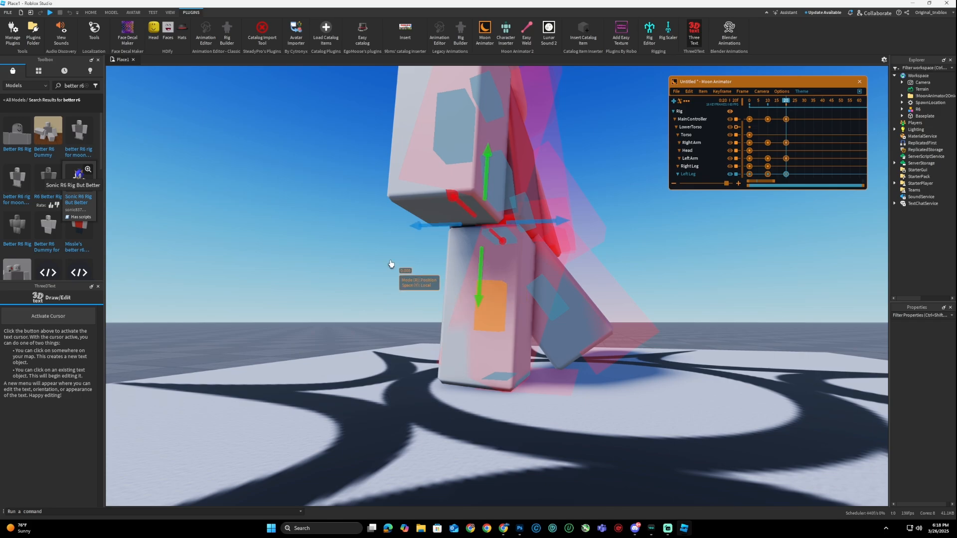
click(346, 252)
Rotate the right leg slightly farther back and shift it up along its length toward the torso at frame 20.
right_drag(347, 252, 355, 253)
click(316, 326)
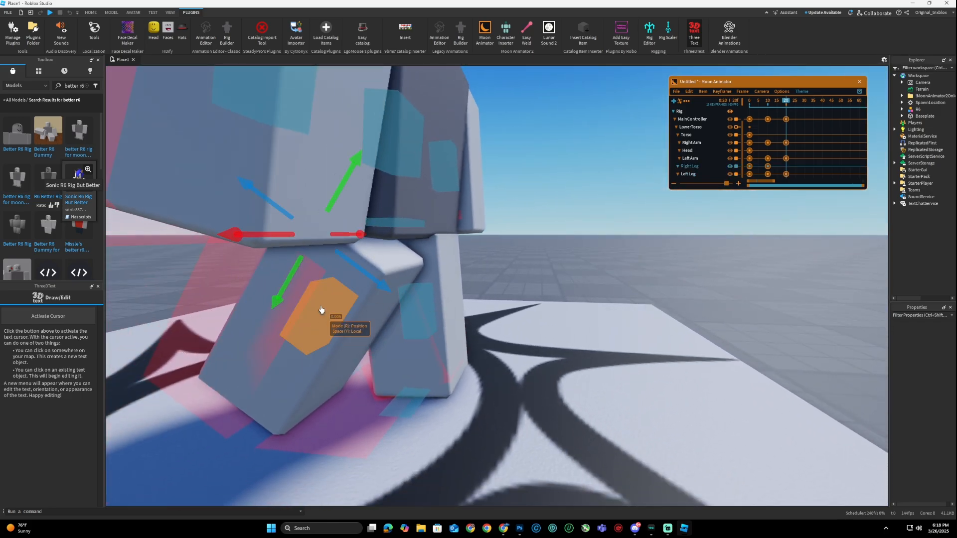
key(r)
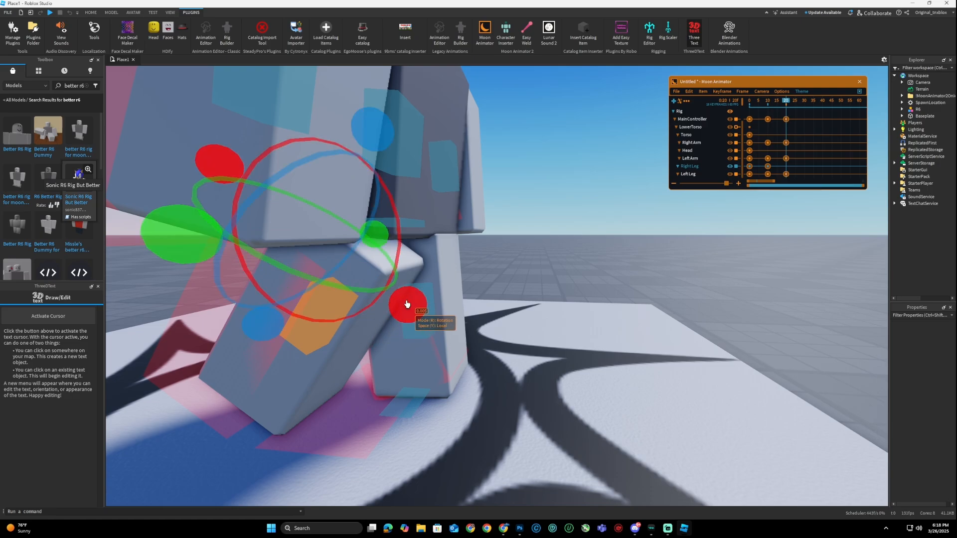
mouse_move(406, 303)
mouse_down()
mouse_move(412, 312)
mouse_move(395, 310)
mouse_up()
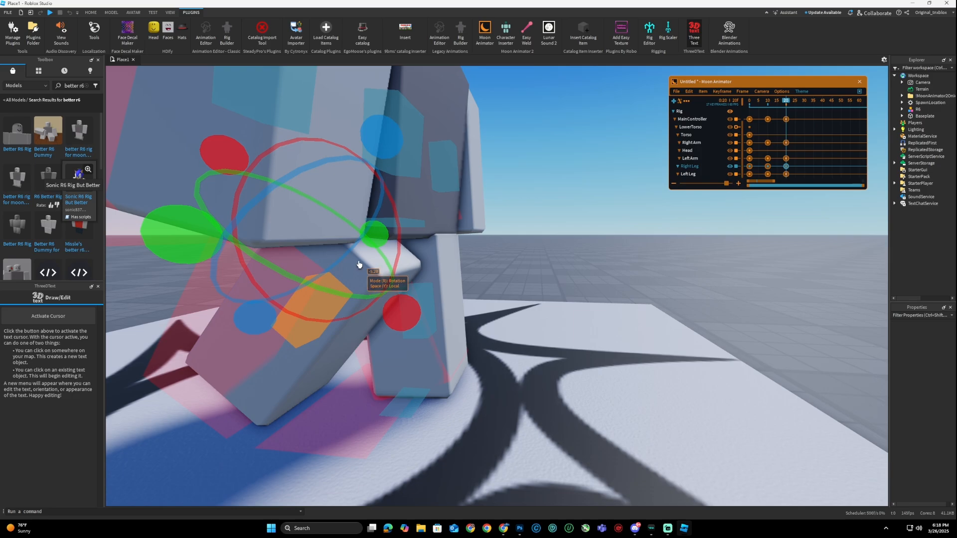
key(r)
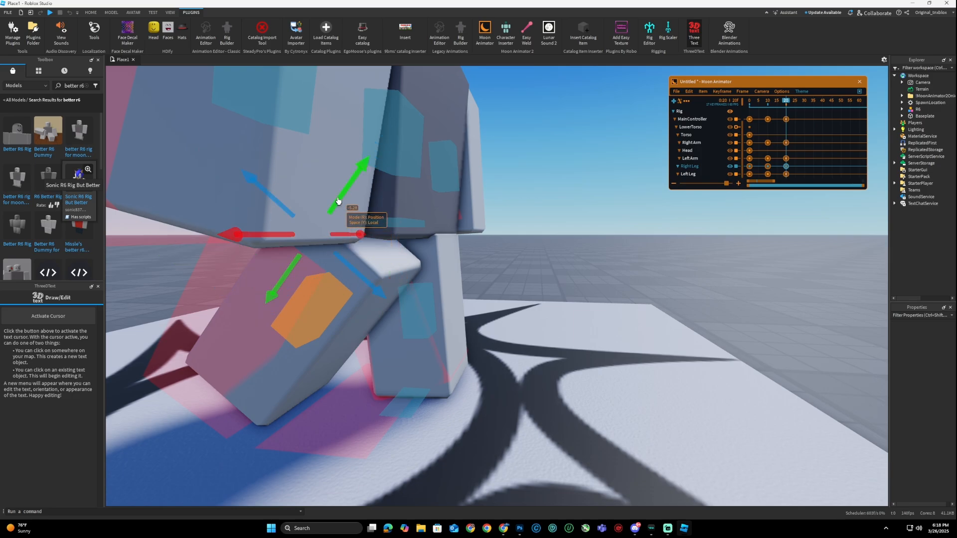
drag(341, 195, 410, 119)
drag(413, 200, 423, 211)
click(594, 169)
Go to frame 30 and move the whole rig forward with its main controller.
scroll(593, 170, down, 5)
right_drag(593, 171, 594, 171)
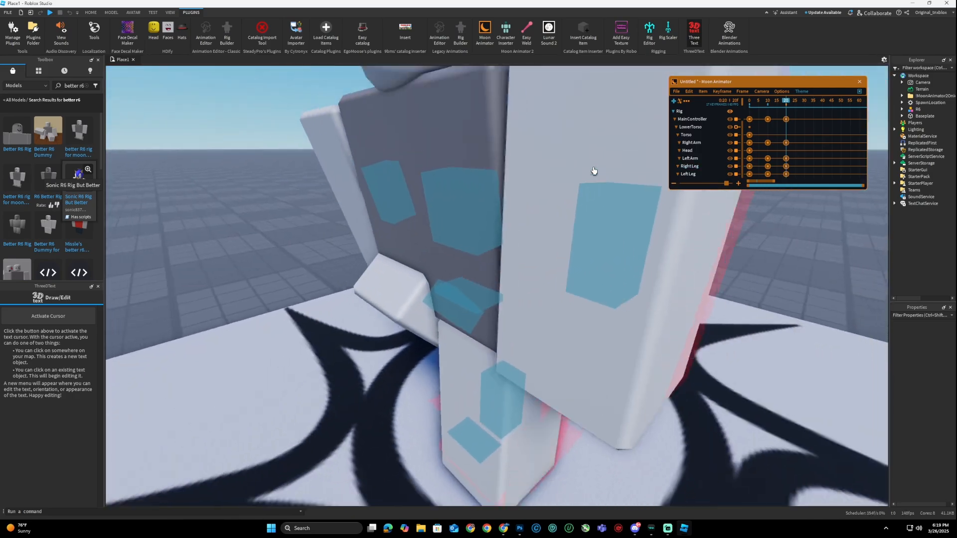
scroll(594, 170, down, 5)
scroll(594, 170, up, 5)
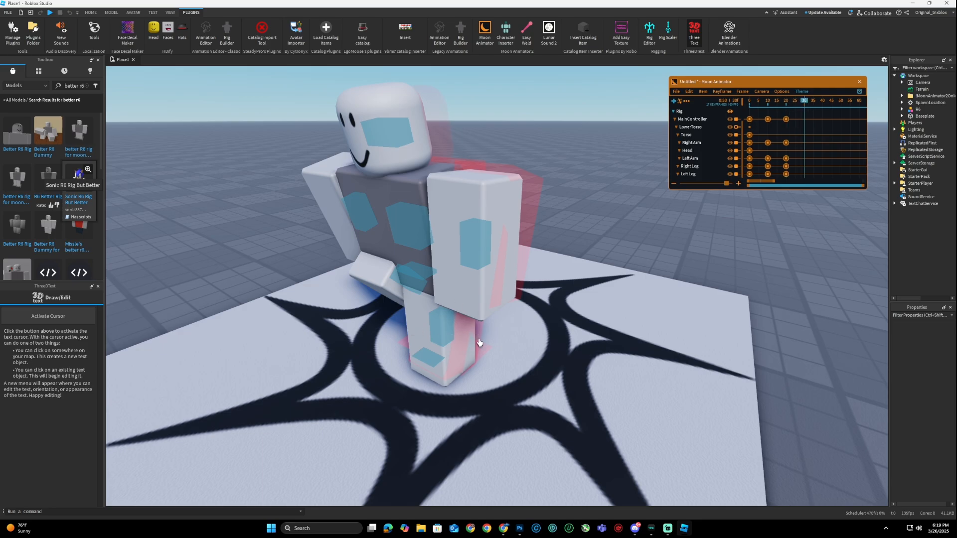
right_drag(479, 343, 468, 335)
scroll(442, 273, down, 3)
scroll(474, 323, up, 1)
scroll(468, 336, up, 3)
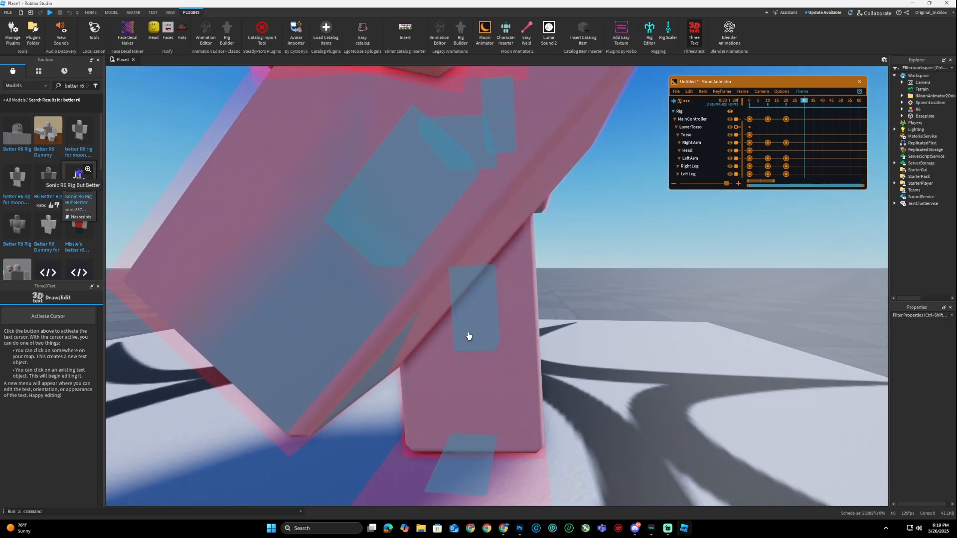
scroll(476, 313, down, 3)
scroll(450, 286, up, 1)
click(444, 379)
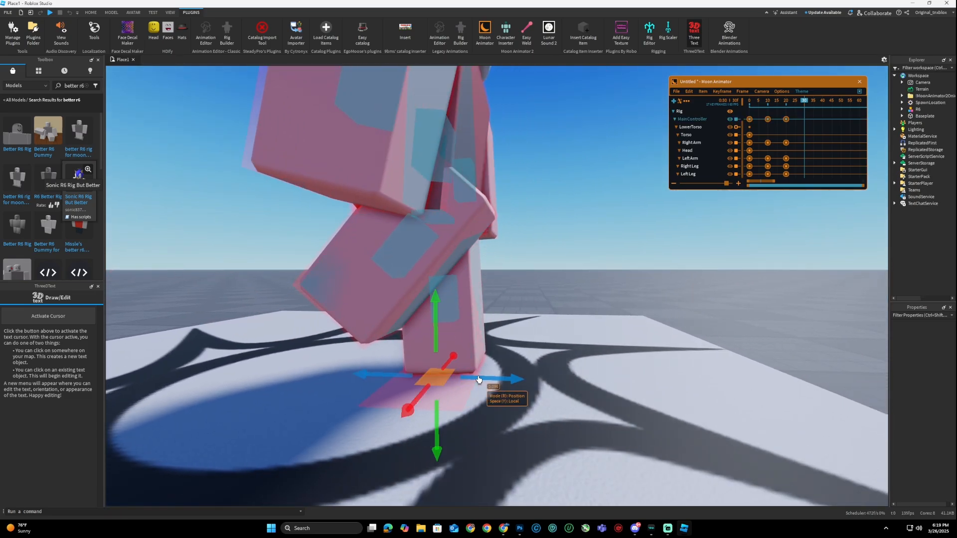
drag(478, 380, 518, 375)
click(568, 293)
scroll(568, 293, down, 4)
key(d)
right_drag(568, 293, 568, 298)
scroll(569, 293, up, 3)
scroll(500, 351, down, 3)
right_drag(460, 382, 476, 370)
scroll(476, 370, up, 3)
scroll(462, 305, down, 3)
right_drag(462, 305, 461, 307)
key(r)
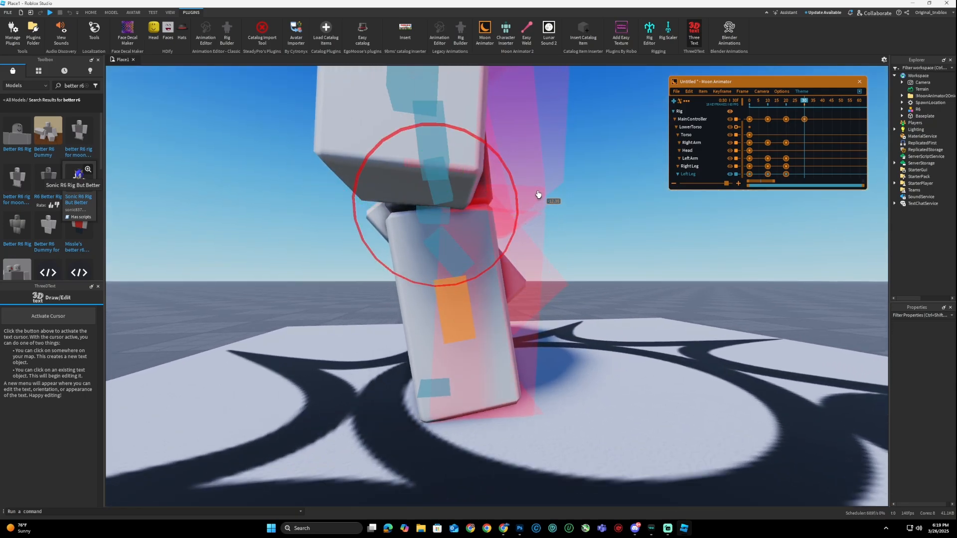
click(538, 195)
Rotate the left leg backward at frame 30 so its planted foot trails behind the body.
right_drag(442, 391, 449, 415)
scroll(461, 377, up, 3)
scroll(448, 414, down, 2)
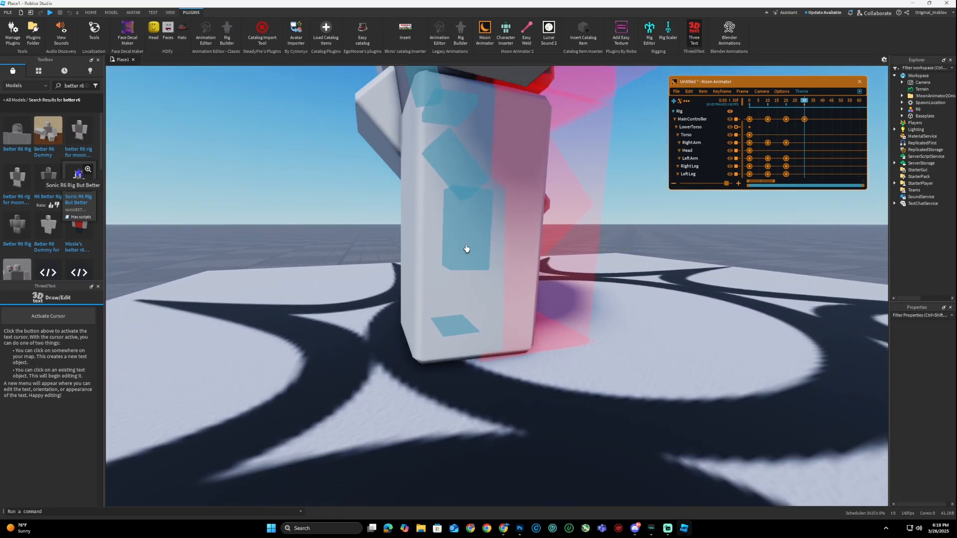
click(468, 250)
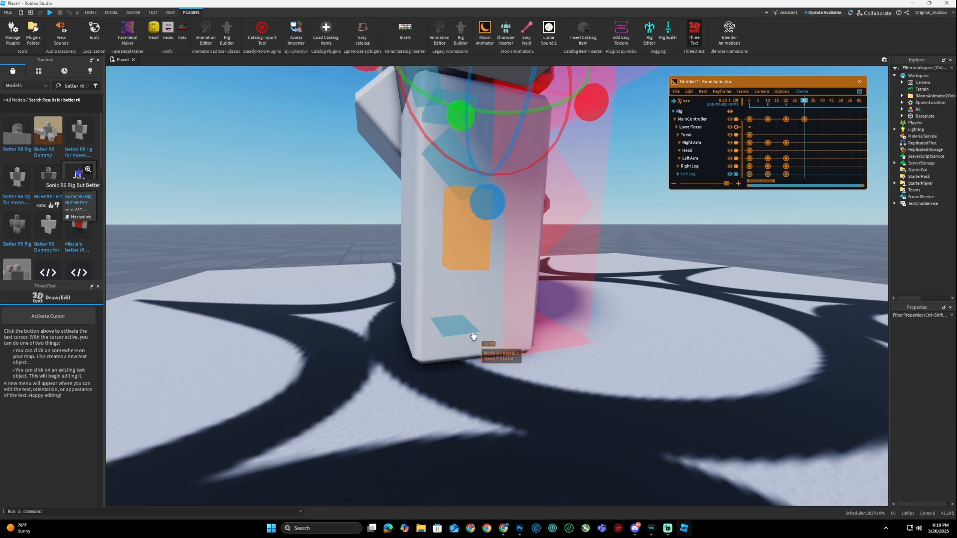
drag(403, 100, 385, 106)
right_drag(402, 181, 410, 303)
scroll(407, 297, up, 2)
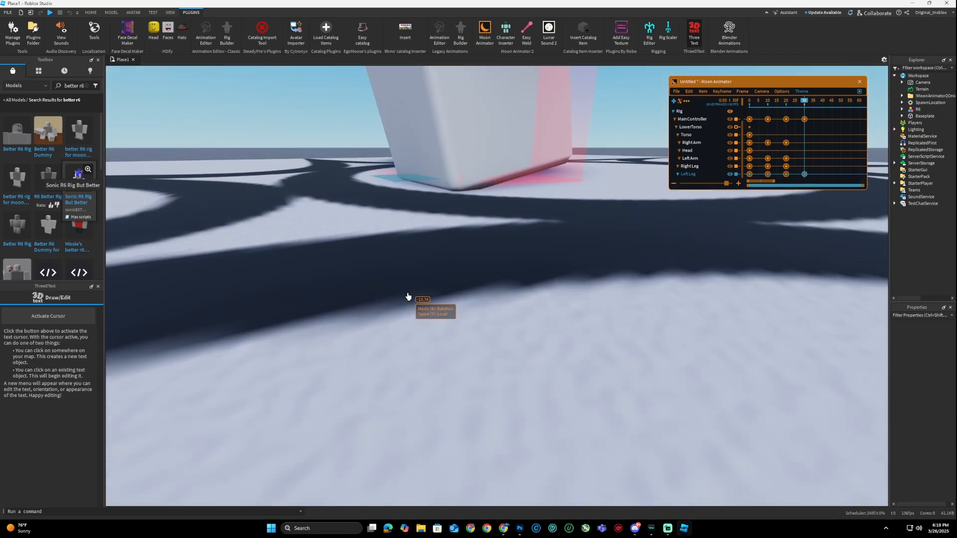
key(f)
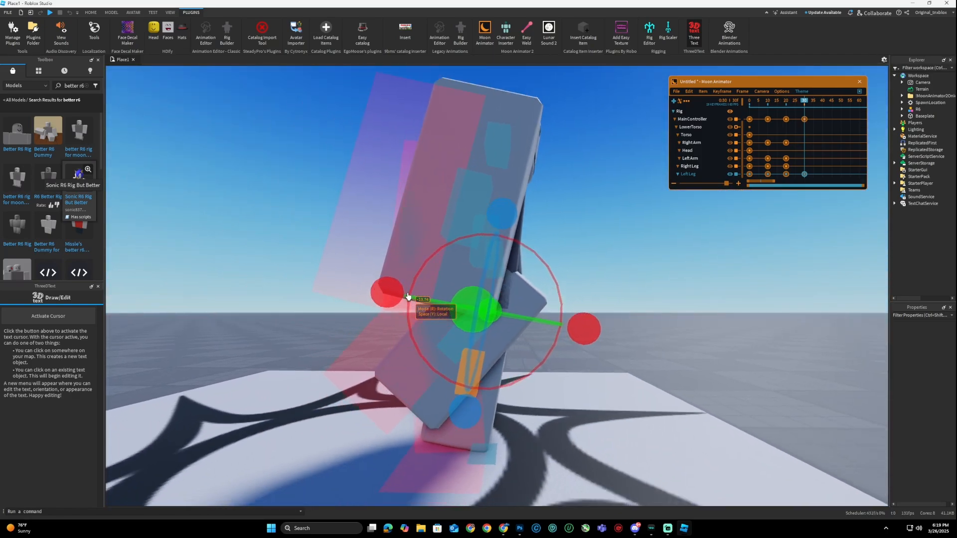
key(f)
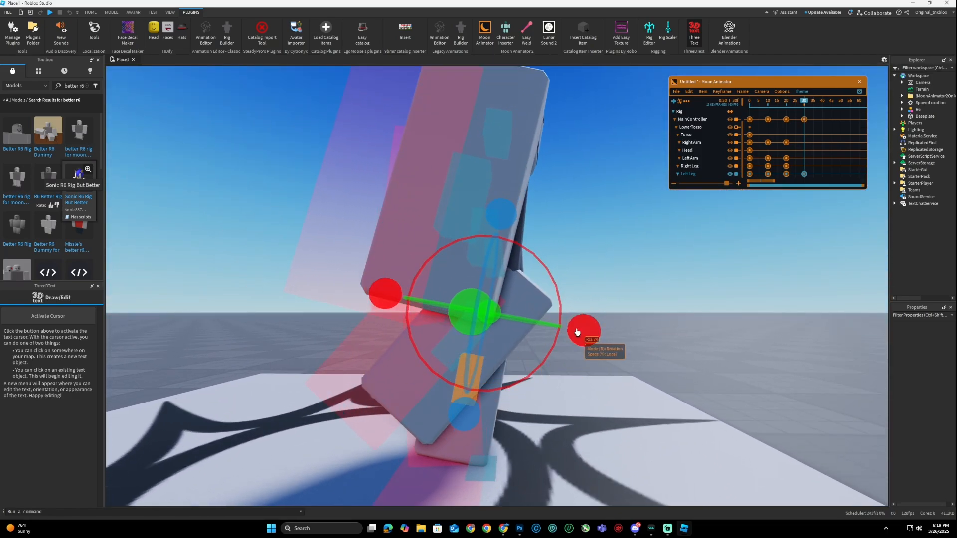
drag(579, 330, 579, 332)
Swing the right leg forward and shift it slightly up along its length at frame 30.
click(451, 361)
key(f)
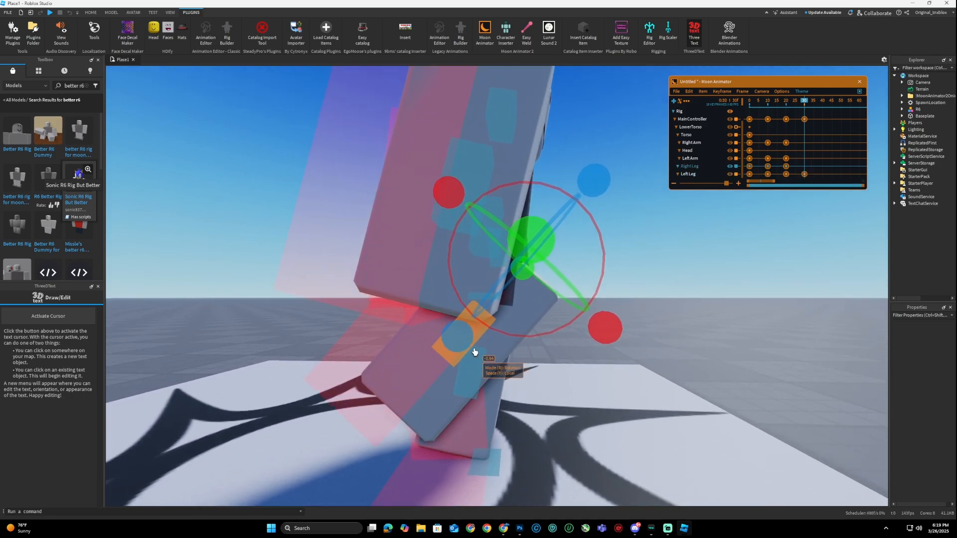
right_drag(483, 355, 504, 335)
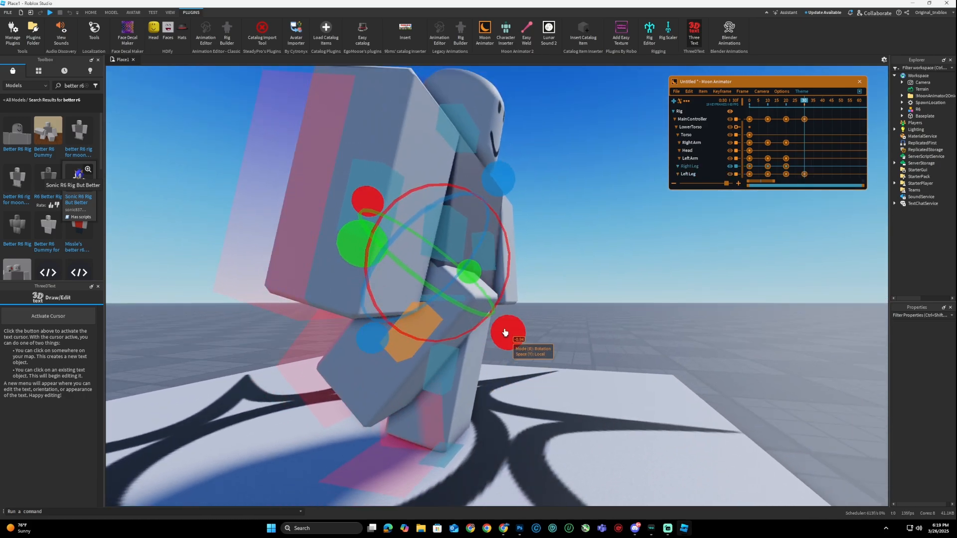
drag(505, 333, 509, 321)
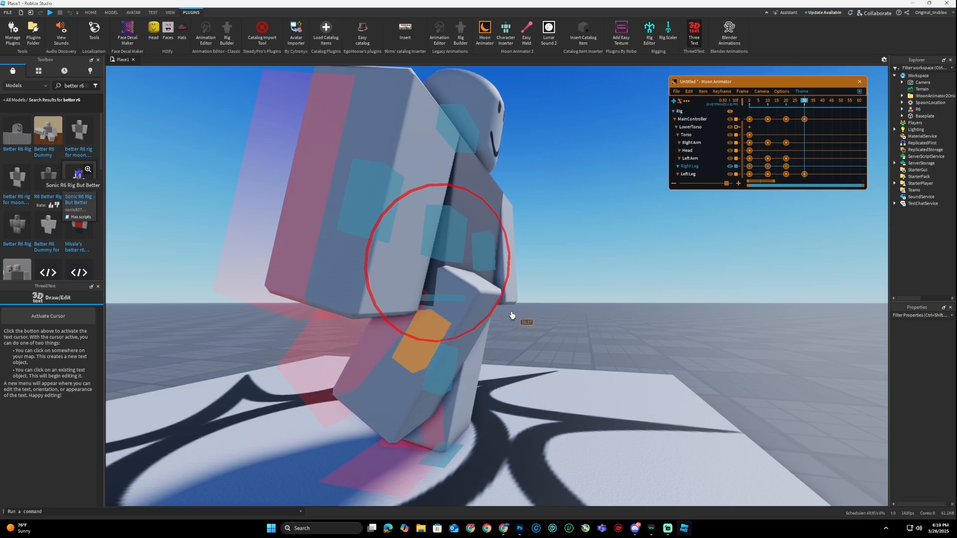
drag(511, 315, 510, 314)
key(r)
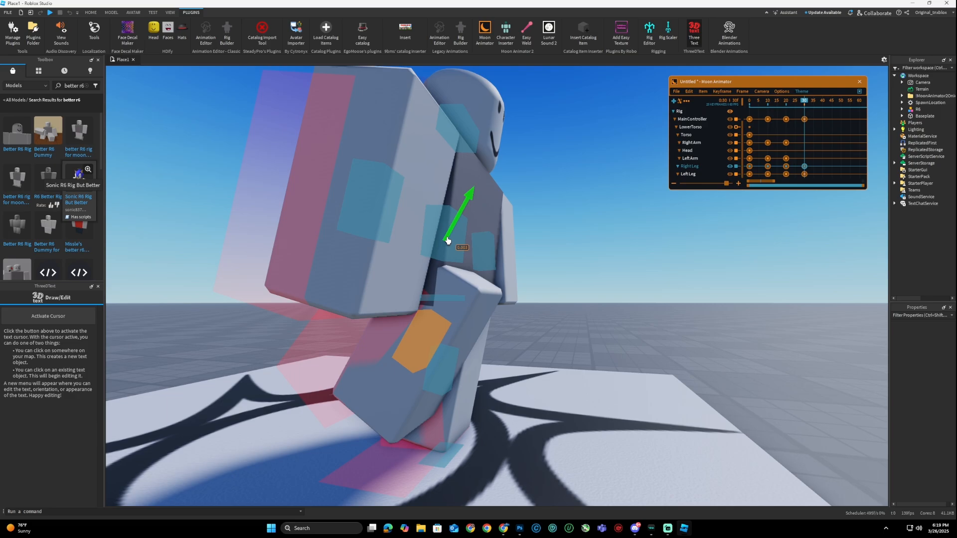
click(609, 267)
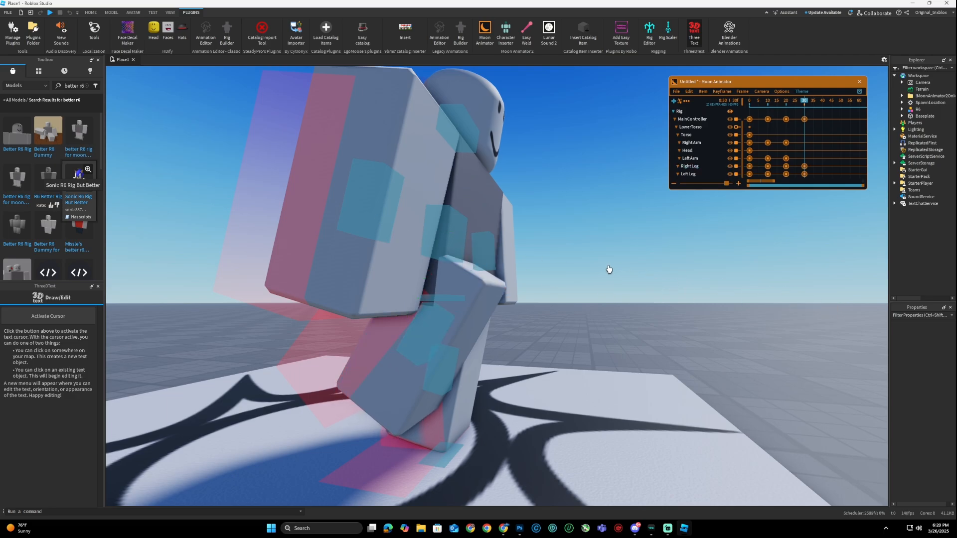
Rotate the left arm slightly to adjust its swing at frame 30.
scroll(609, 267, up, 5)
right_drag(609, 267, 563, 255)
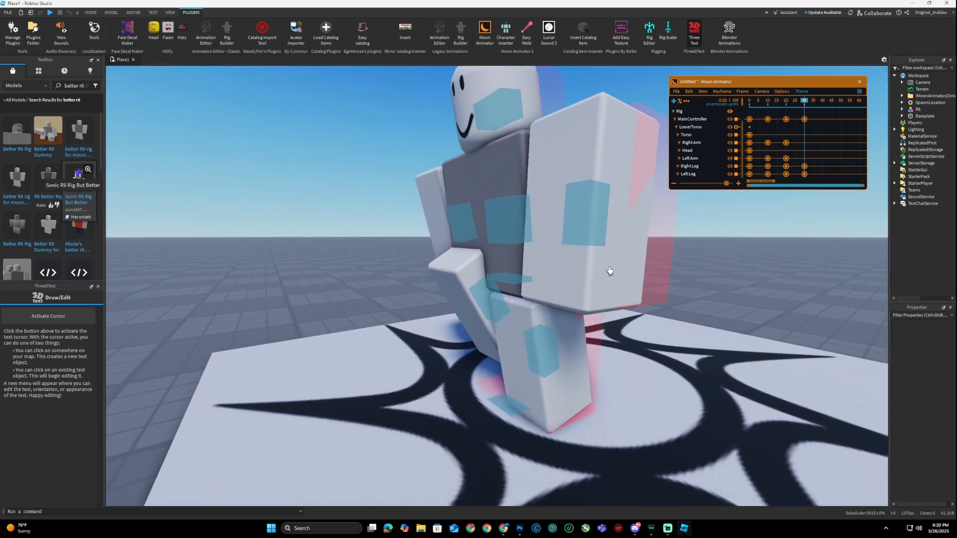
scroll(564, 254, down, 5)
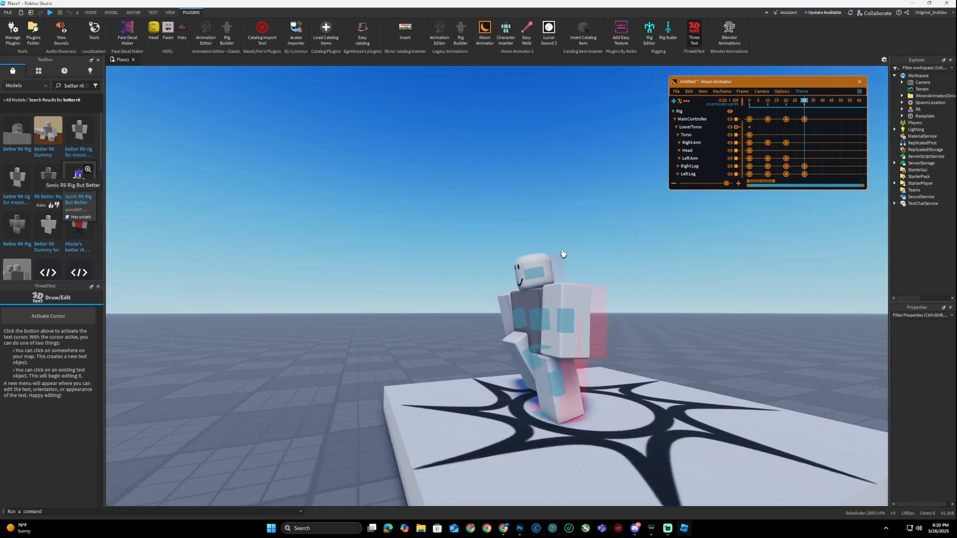
scroll(558, 274, up, 5)
click(479, 358)
key(r)
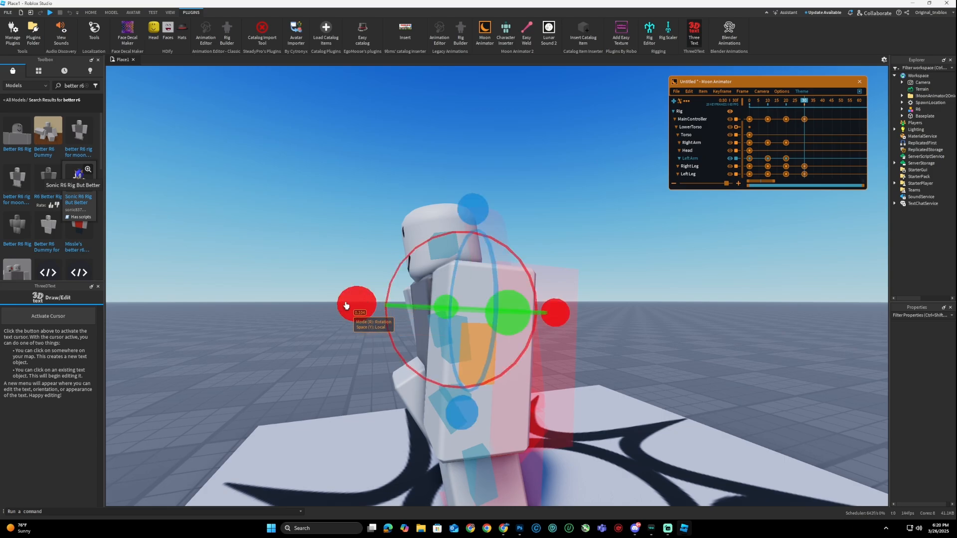
click(352, 285)
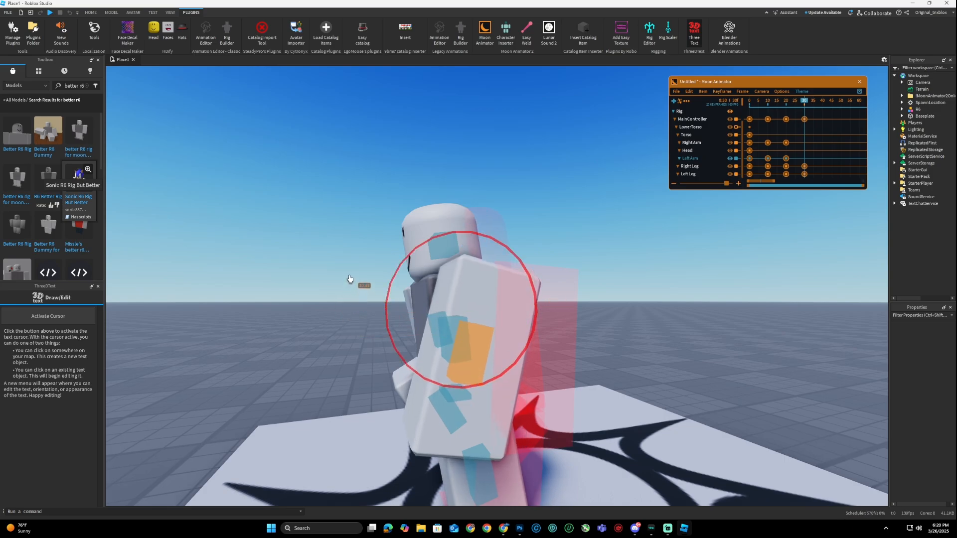
click(355, 298)
click(344, 310)
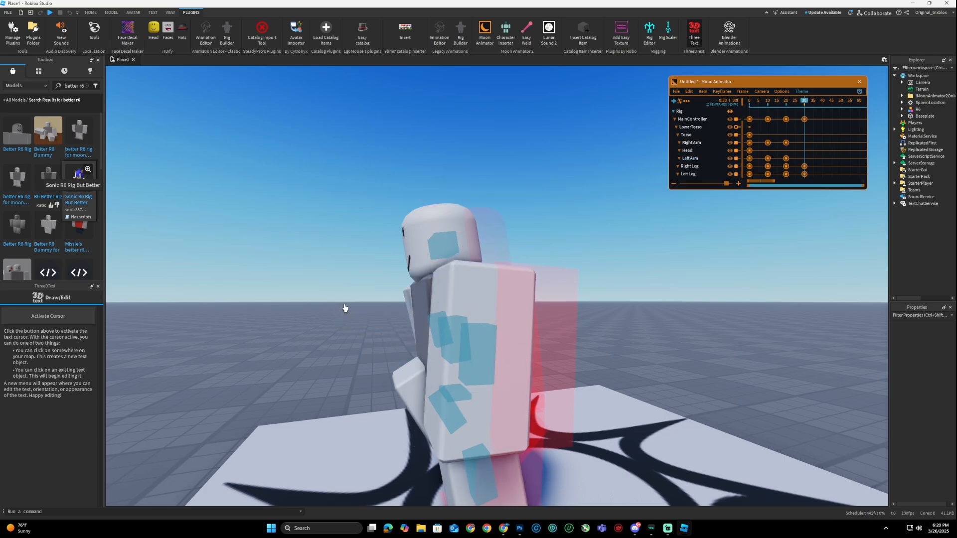
click(352, 309)
drag(364, 309, 366, 330)
click(331, 284)
key(a)
right_drag(331, 284, 453, 355)
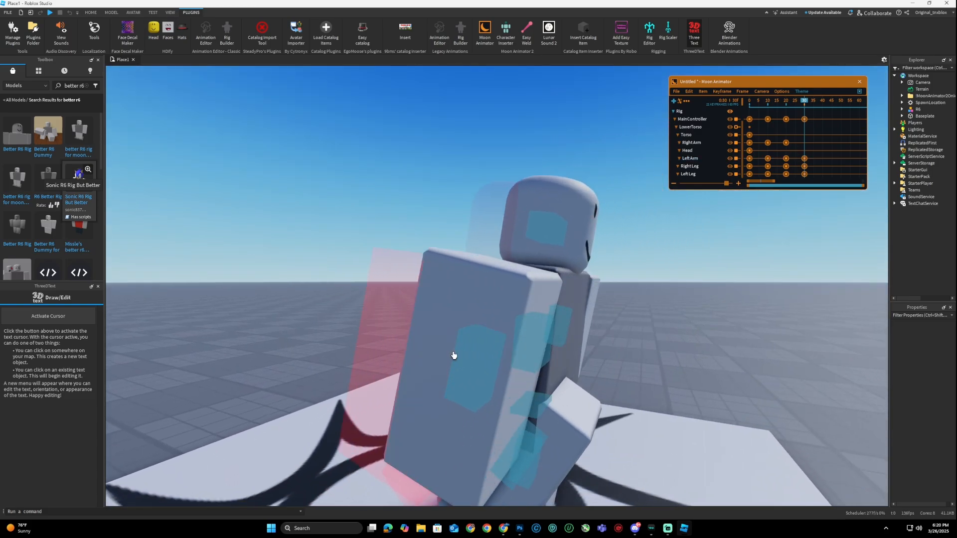
Rotate the right arm at frame 30 to continue its swing.
click(453, 355)
drag(607, 358, 622, 314)
click(608, 271)
key(d)
right_drag(609, 271, 633, 269)
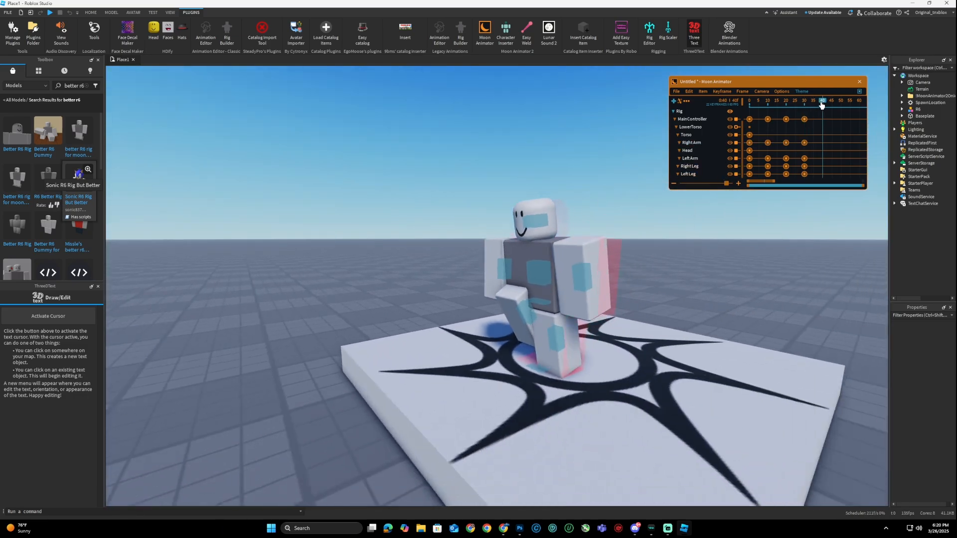
Go to frame 40 and move the whole rig forward with its main controller.
key(a)
right_drag(303, 239, 308, 248)
key(w)
key(s)
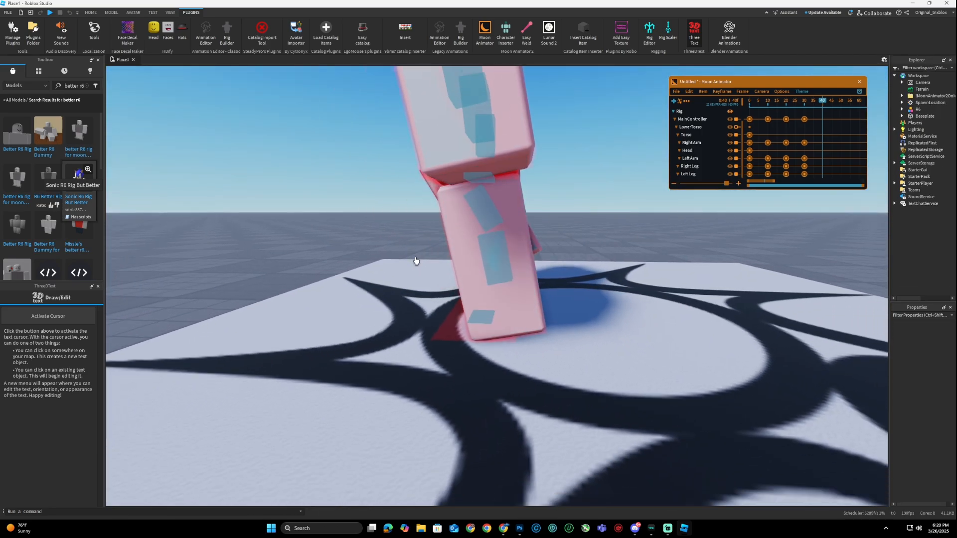
key(a)
click(551, 322)
key(r)
drag(518, 322, 473, 319)
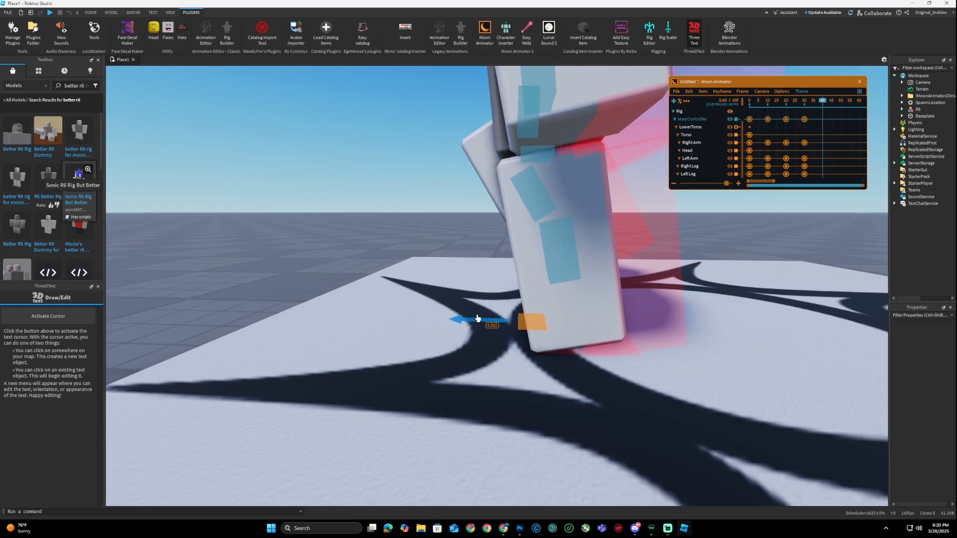
scroll(444, 248, down, 5)
scroll(445, 247, up, 5)
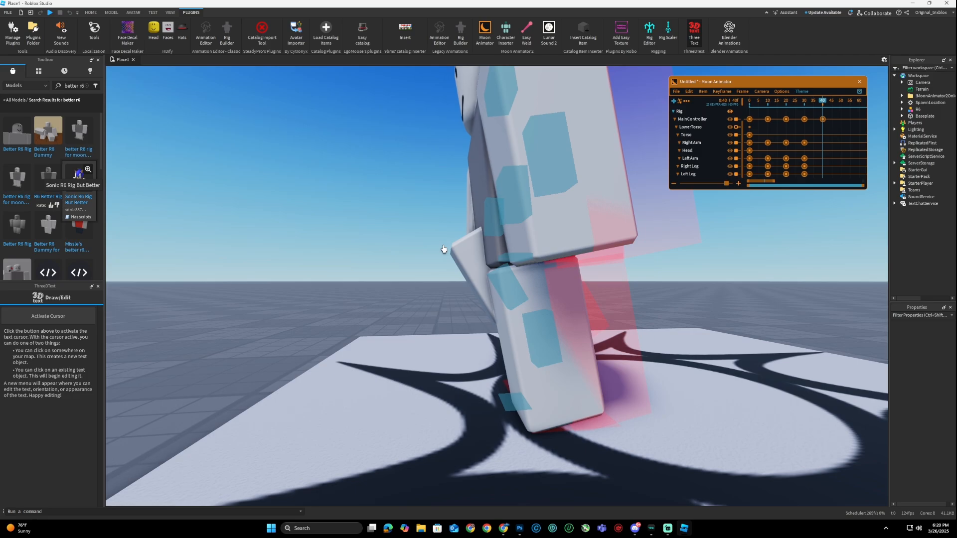
scroll(445, 248, down, 3)
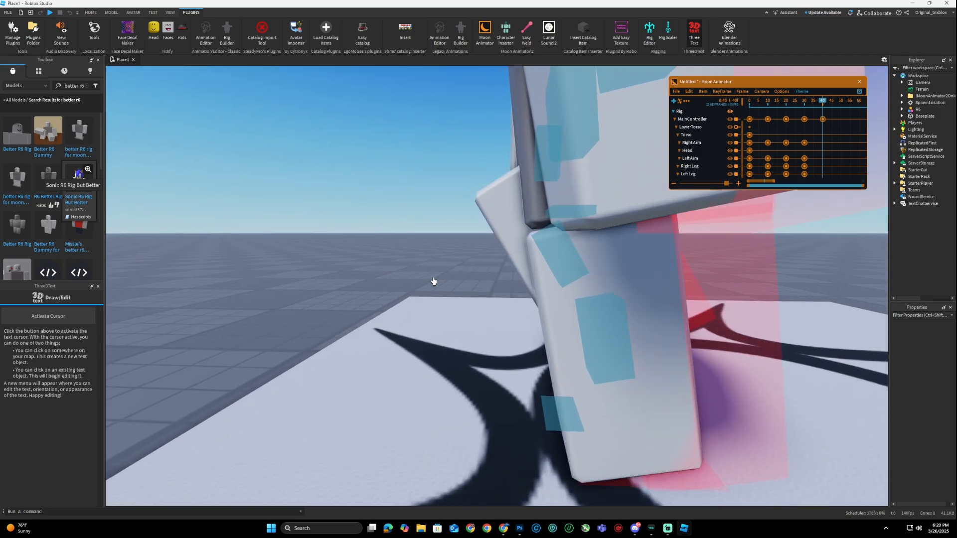
Rotate the left leg further backward at frame 40 so it trails behind the body.
click(523, 342)
scroll(381, 453, up, 5)
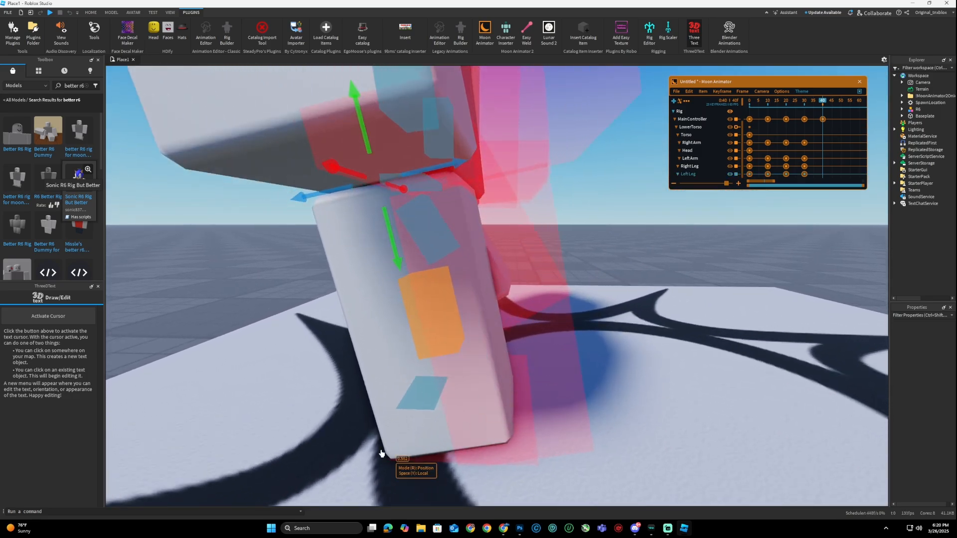
right_drag(418, 459, 419, 461)
scroll(484, 335, down, 3)
scroll(483, 335, down, 3)
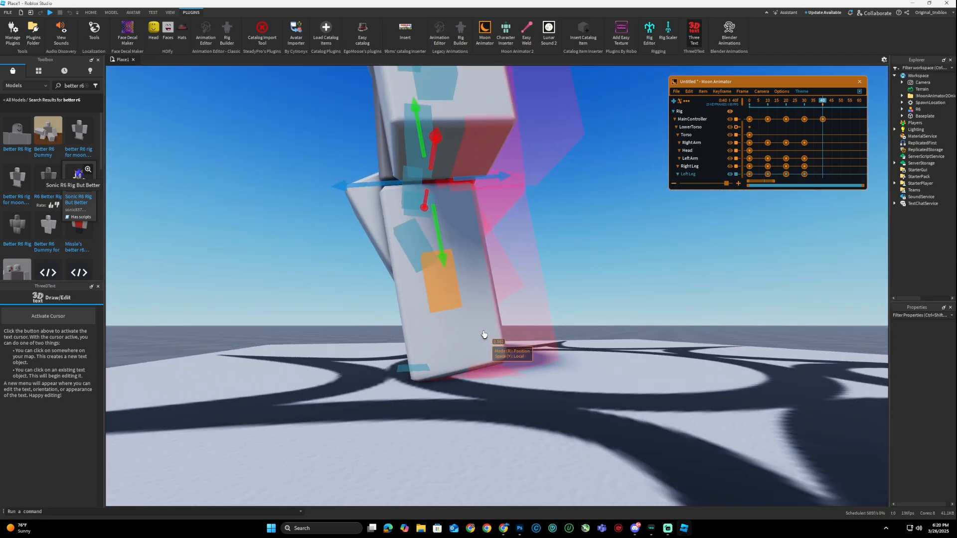
key(r)
drag(509, 193, 518, 176)
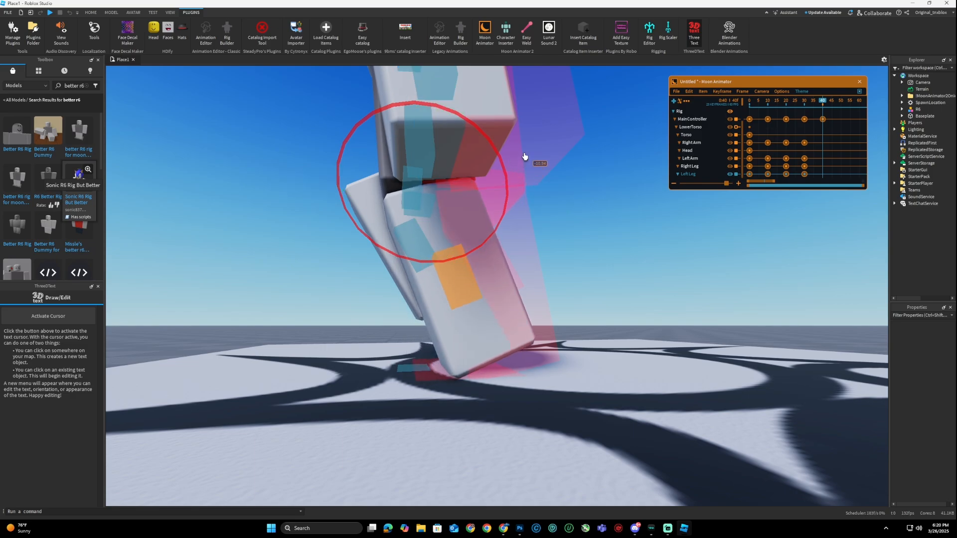
drag(524, 150, 524, 151)
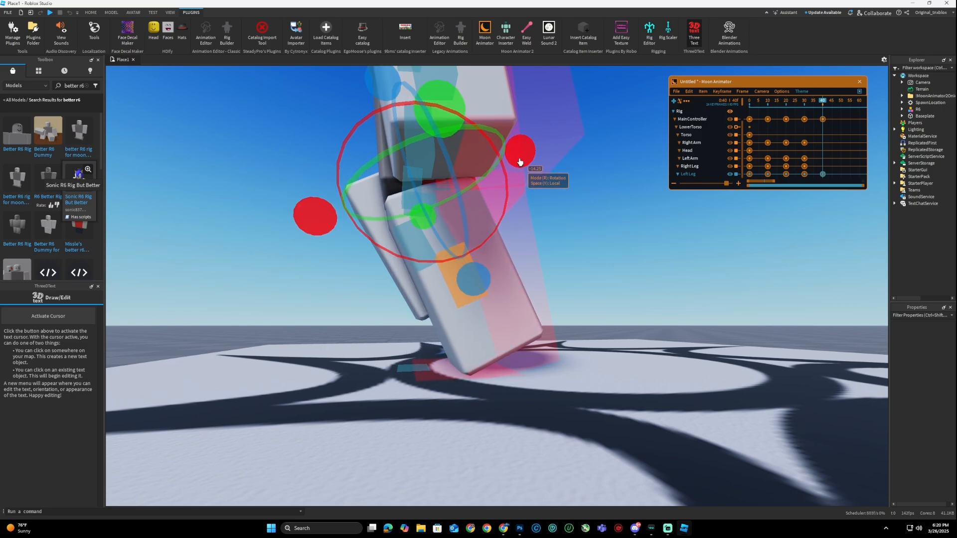
key(r)
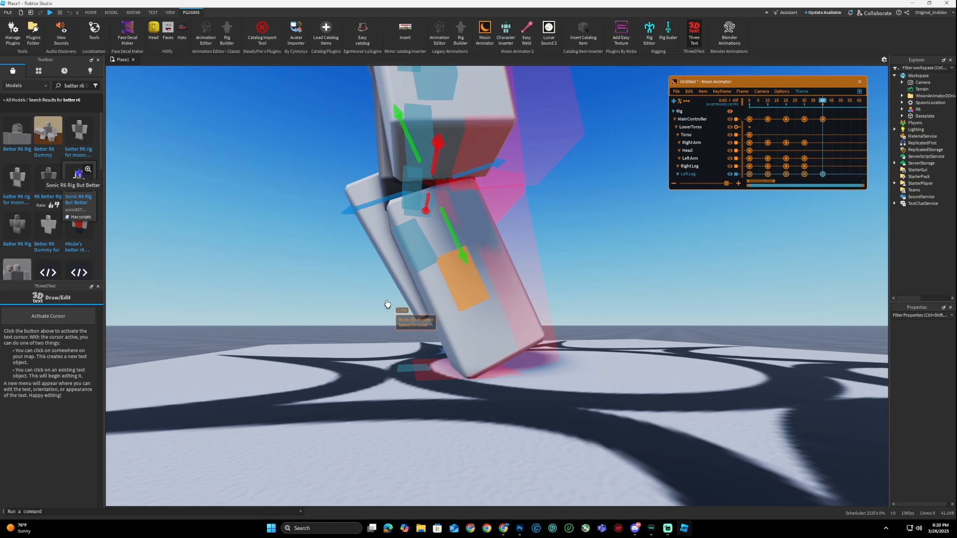
click(370, 312)
Rotate the right leg forward at frame 40 so it reaches out ahead of the body.
right_drag(370, 312, 372, 310)
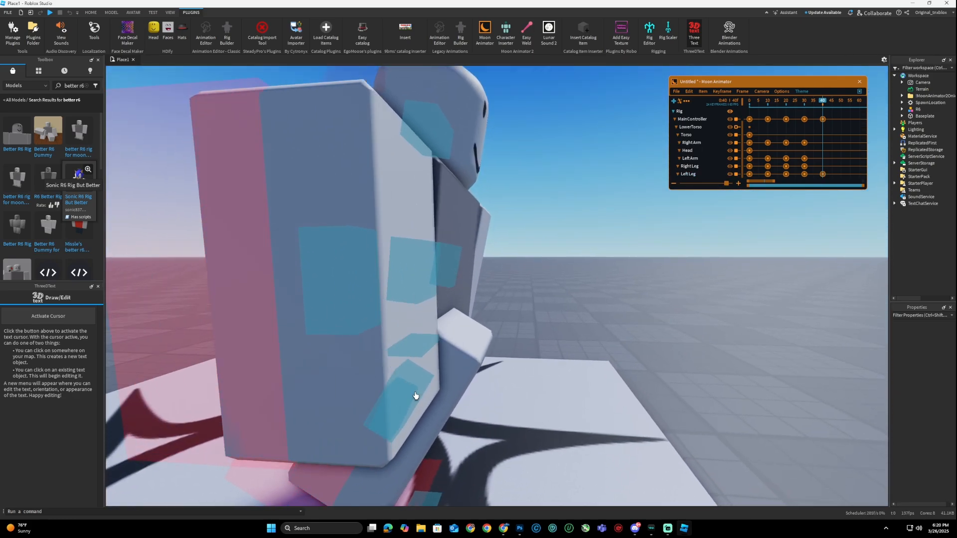
scroll(413, 383, down, 3)
right_drag(414, 383, 413, 383)
scroll(471, 333, up, 4)
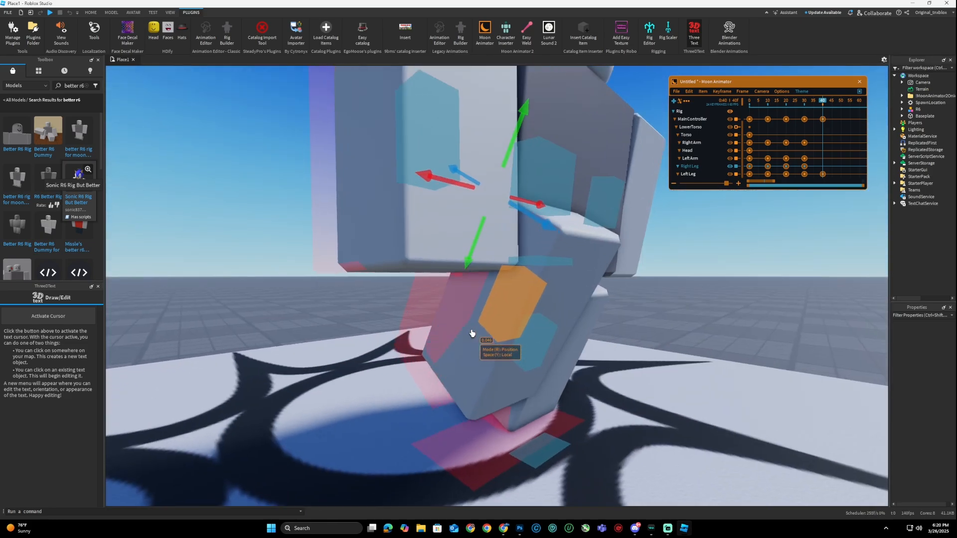
right_drag(471, 333, 471, 334)
key(r)
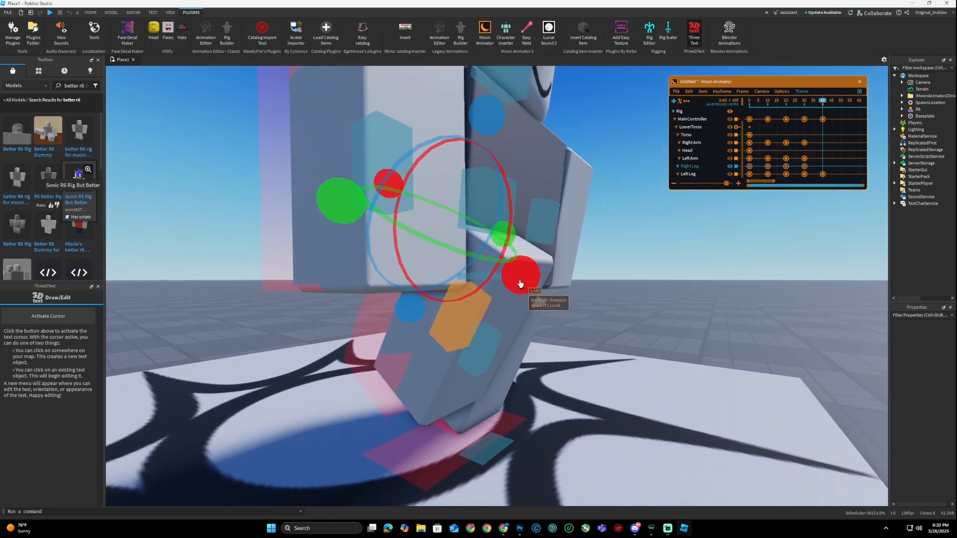
drag(523, 285, 498, 193)
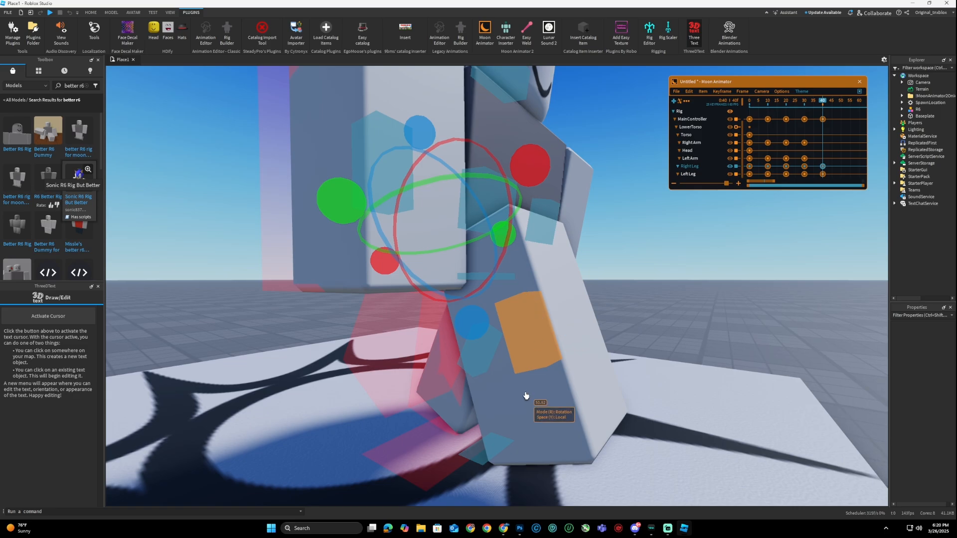
Shift the right leg slightly backward at frame 40 so its top lines up with the hip.
right_drag(524, 395, 500, 294)
scroll(570, 293, up, 5)
key(r)
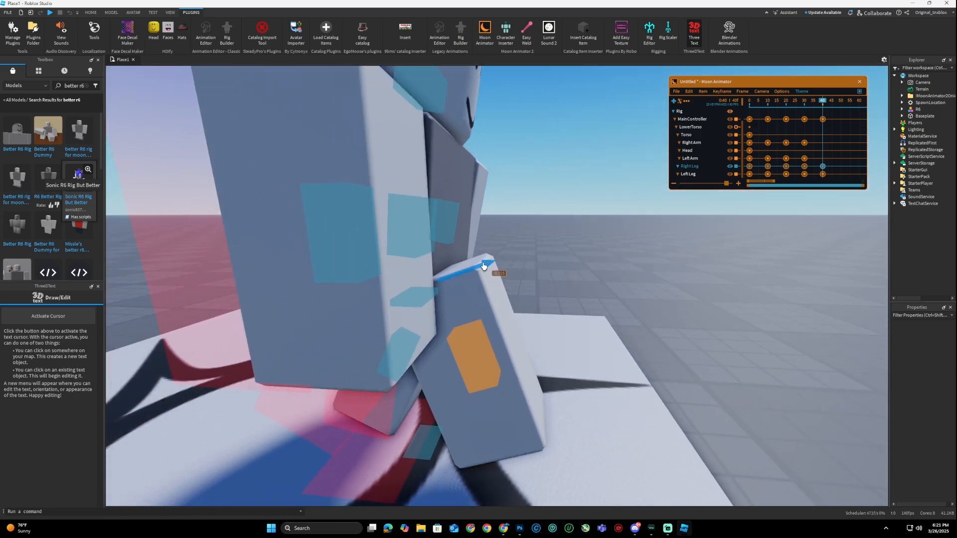
drag(472, 271, 468, 273)
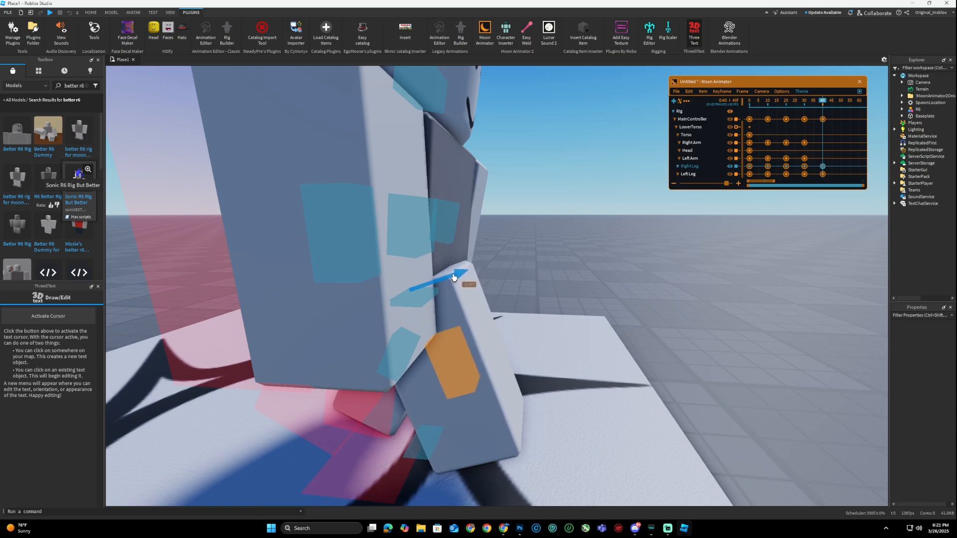
drag(452, 278, 446, 280)
Slide the right leg along its length at frame 40 to set its foot on the ground.
scroll(449, 299, down, 2)
scroll(455, 383, up, 4)
right_drag(455, 383, 442, 273)
scroll(443, 273, down, 4)
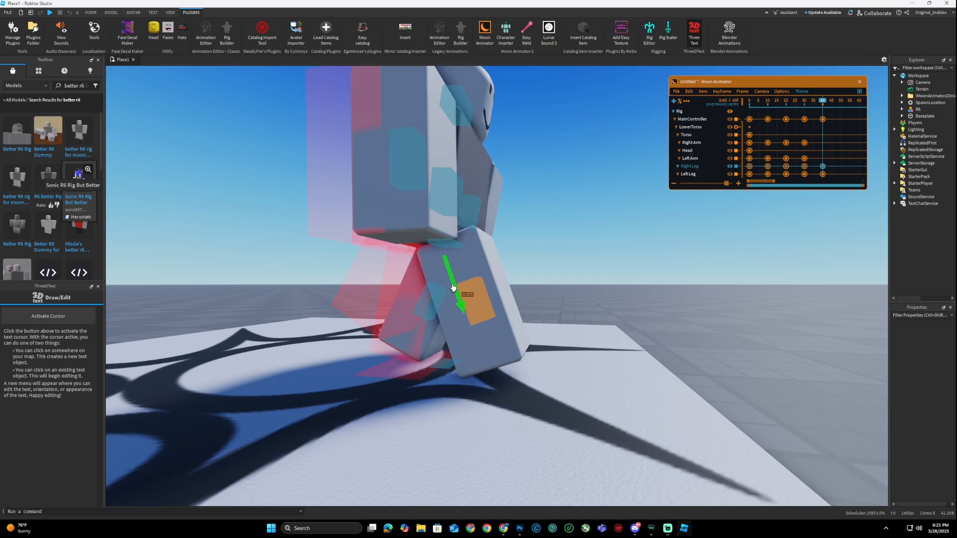
scroll(551, 263, down, 6)
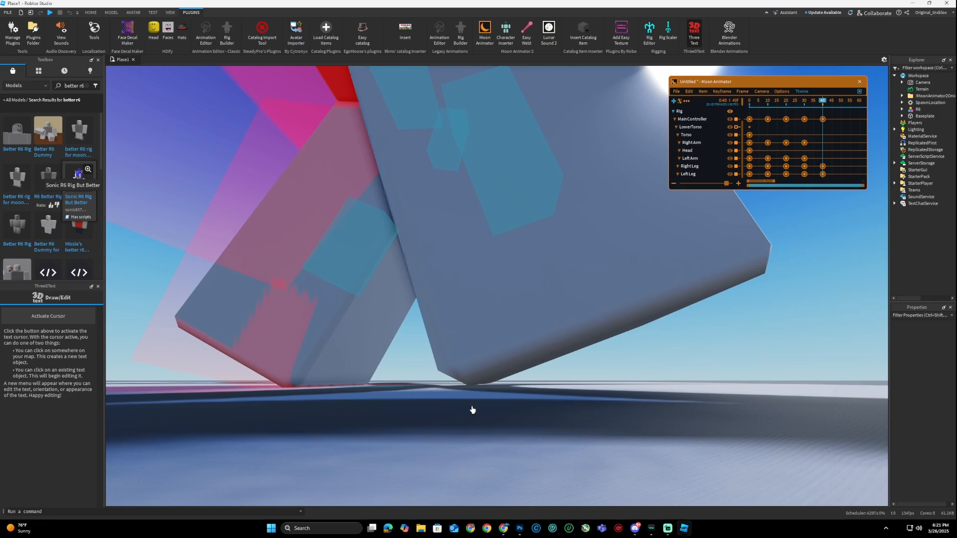
right_drag(473, 410, 474, 392)
scroll(474, 399, down, 5)
click(489, 273)
scroll(489, 273, up, 3)
drag(428, 130, 434, 137)
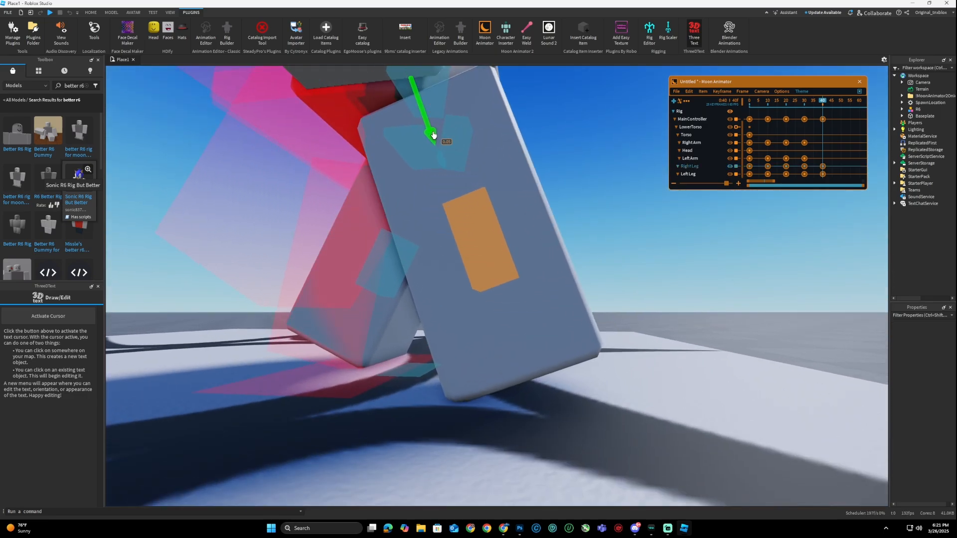
Fine-tune the right leg's position along its length at frame 40 so it joins the torso without a gap.
scroll(577, 240, down, 4)
right_drag(577, 241, 574, 243)
scroll(577, 240, up, 5)
scroll(577, 240, down, 5)
scroll(576, 240, up, 4)
scroll(574, 243, down, 2)
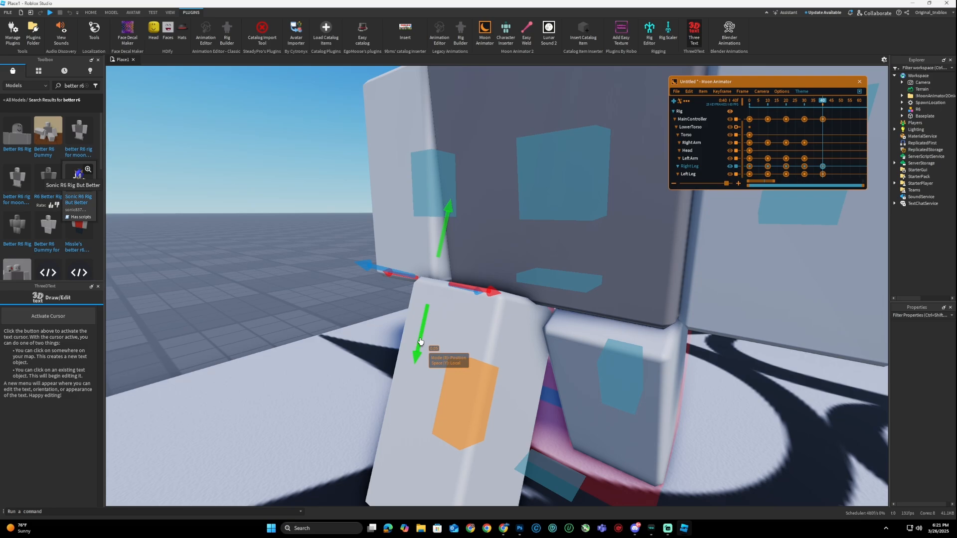
right_drag(434, 342, 435, 341)
right_drag(456, 340, 447, 340)
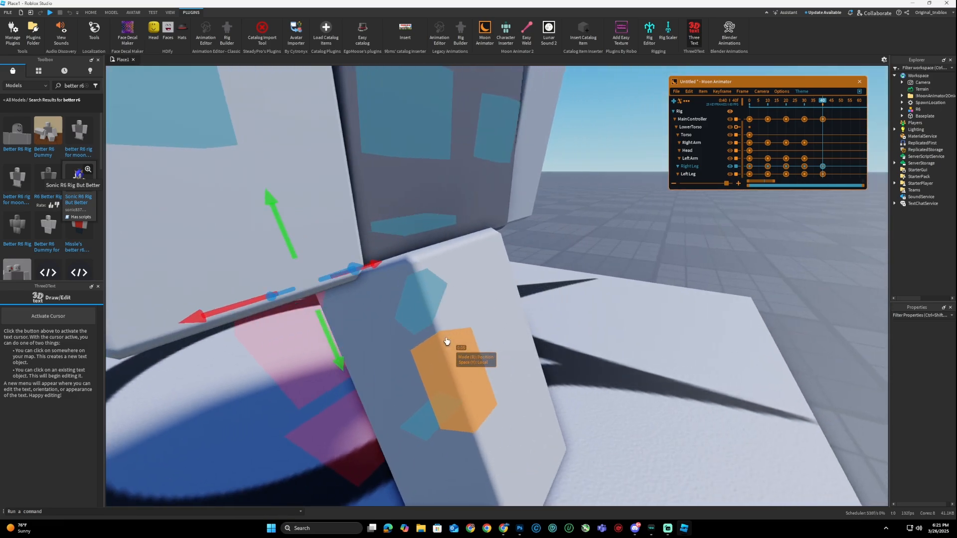
right_drag(360, 340, 361, 340)
mouse_move(310, 380)
right_down()
mouse_move(299, 420)
mouse_move(327, 387)
right_up()
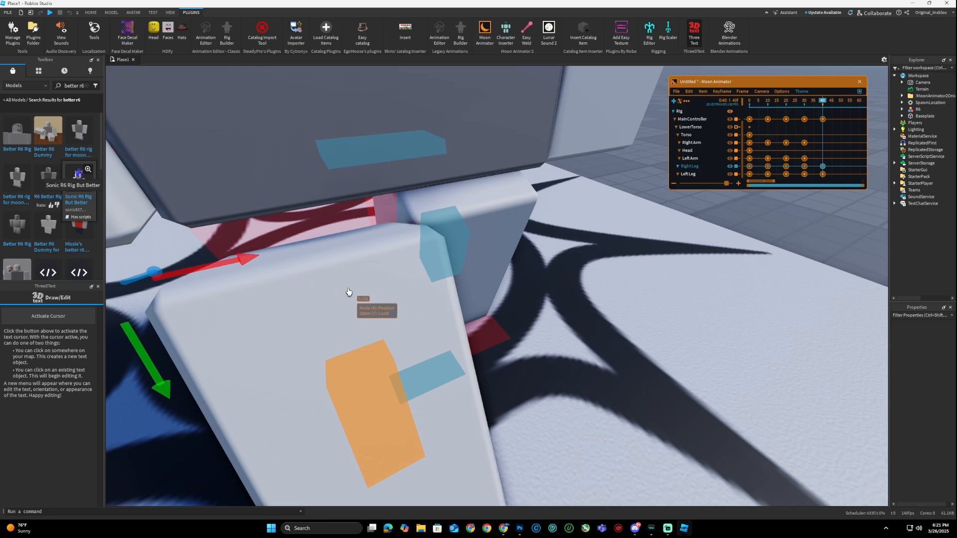
right_drag(351, 293, 348, 292)
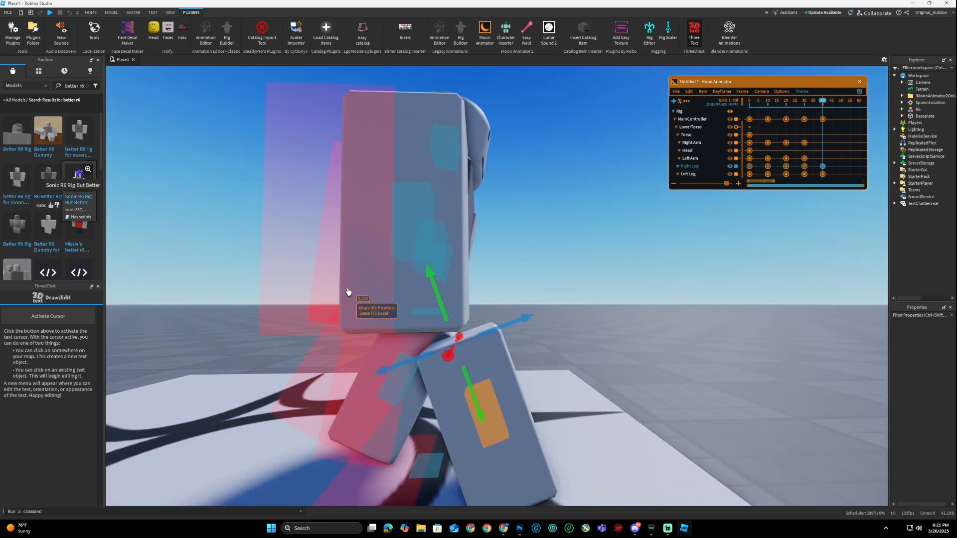
right_drag(371, 306, 370, 306)
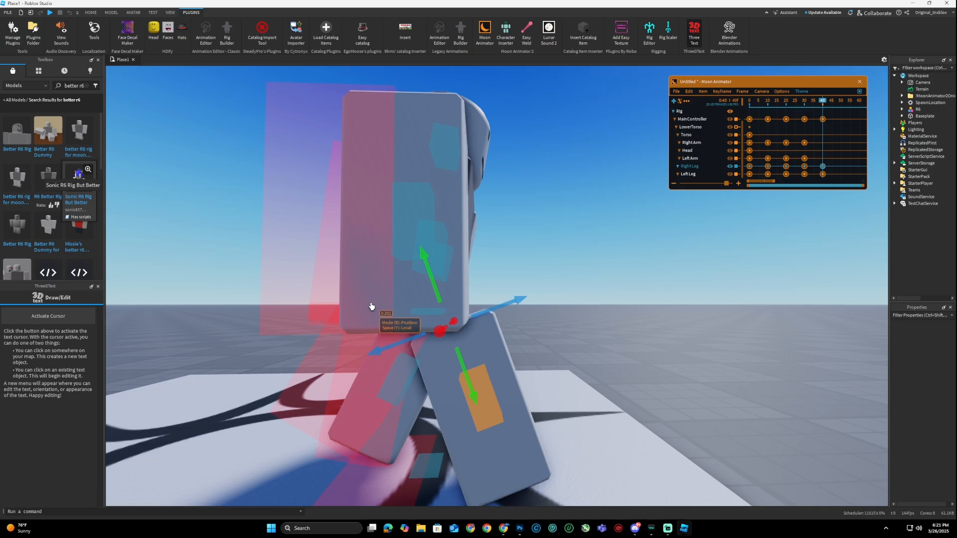
right_drag(556, 357, 556, 355)
drag(483, 168, 484, 171)
click(592, 241)
Rotate the right arm slightly forward at frame 40.
right_drag(591, 242, 483, 277)
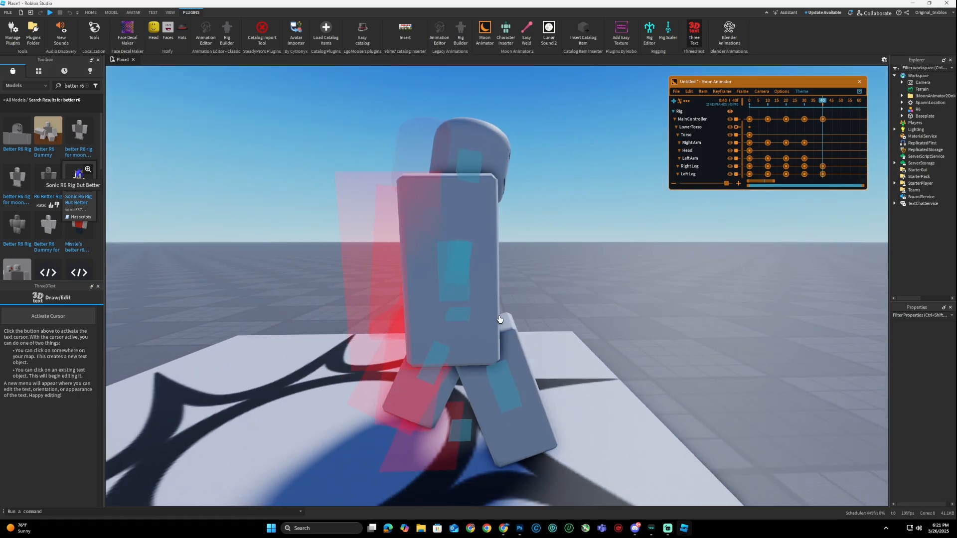
click(470, 274)
key(r)
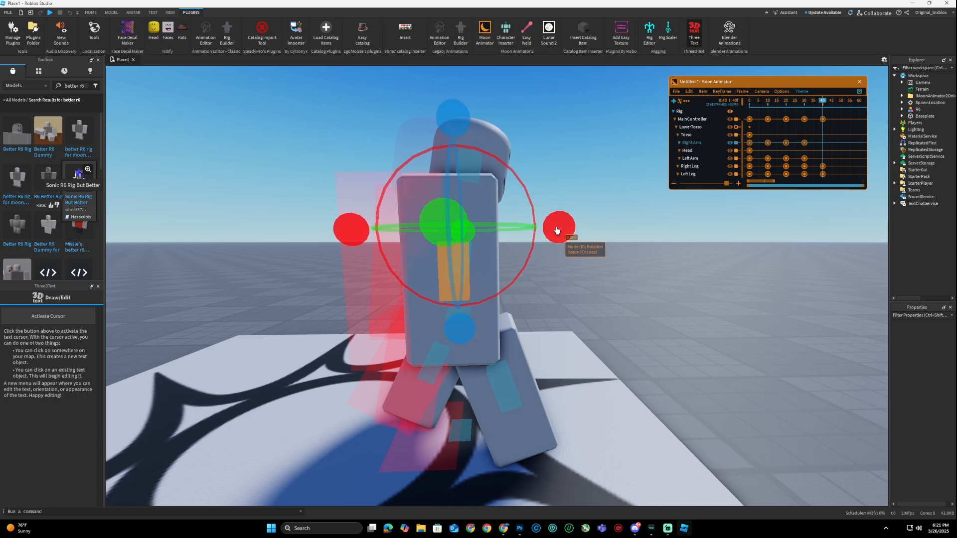
right_drag(557, 231, 519, 280)
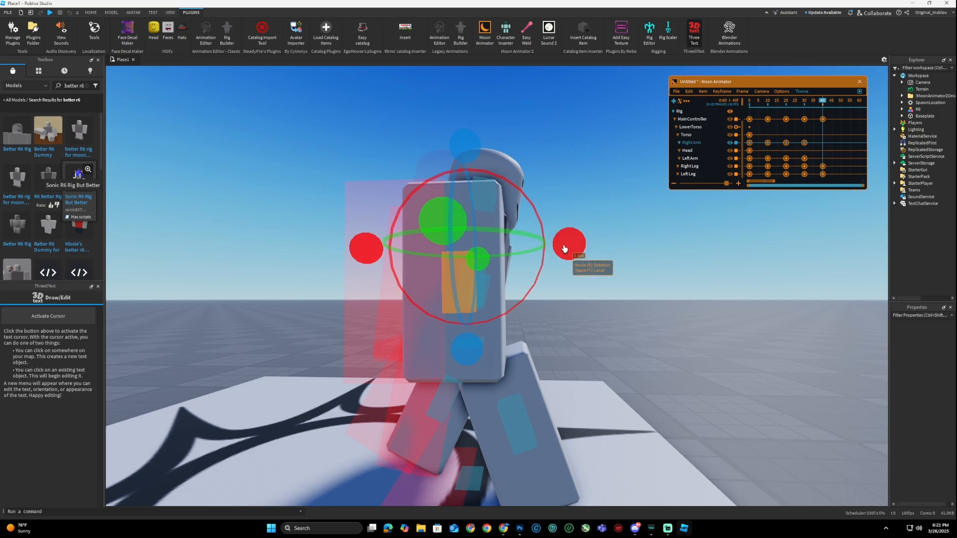
drag(564, 248, 568, 234)
Rotate the left arm slightly at frame 40 to counter the right arm's swing.
scroll(552, 196, up, 6)
scroll(551, 194, down, 6)
click(549, 273)
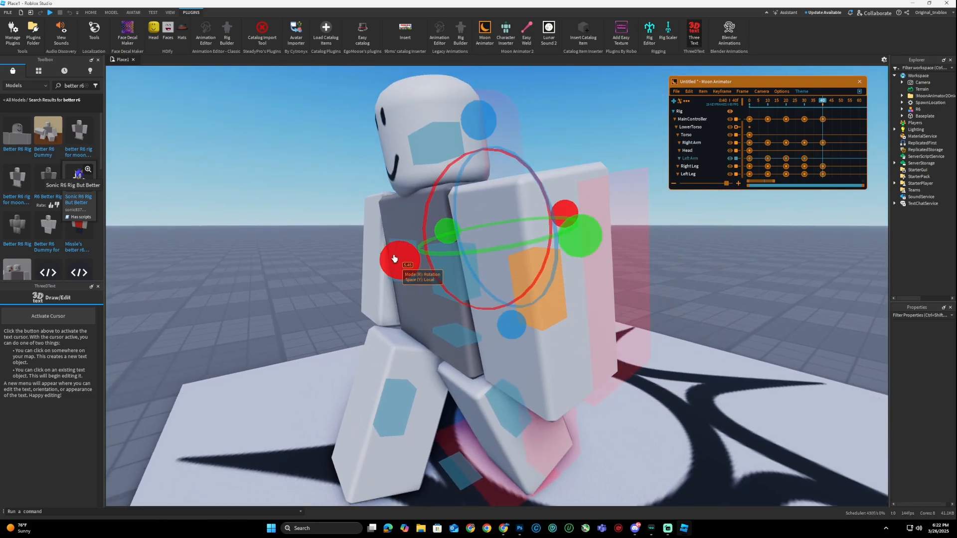
drag(398, 259, 404, 274)
scroll(367, 189, down, 6)
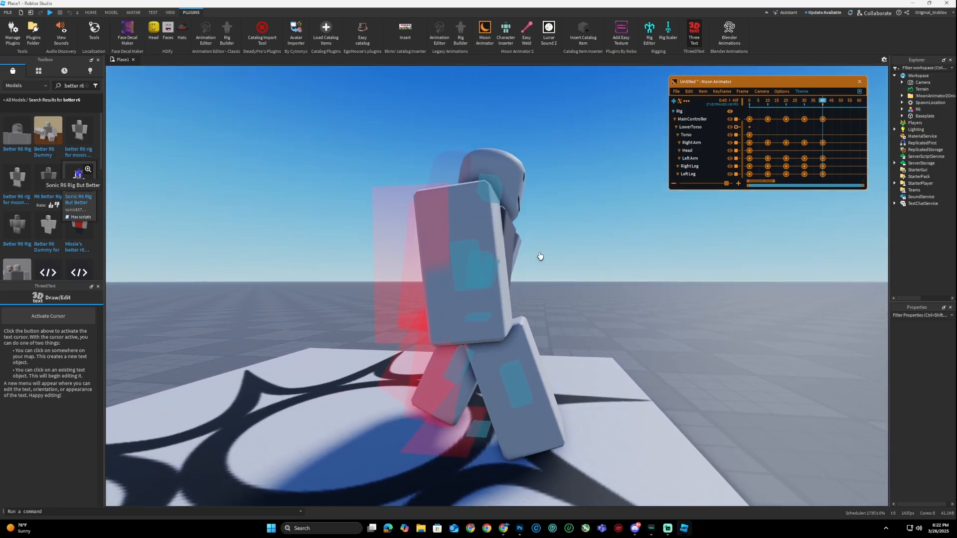
Scrub through the keyed poses up to frame 50, and again from frame 0 at a front angle, to review the walk.
key(w)
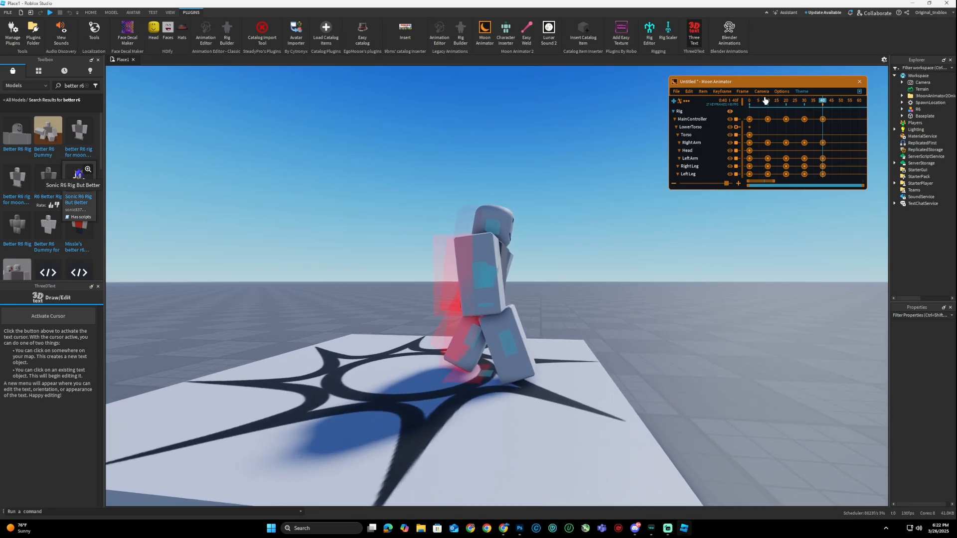
drag(760, 103, 841, 113)
scroll(643, 335, up, 3)
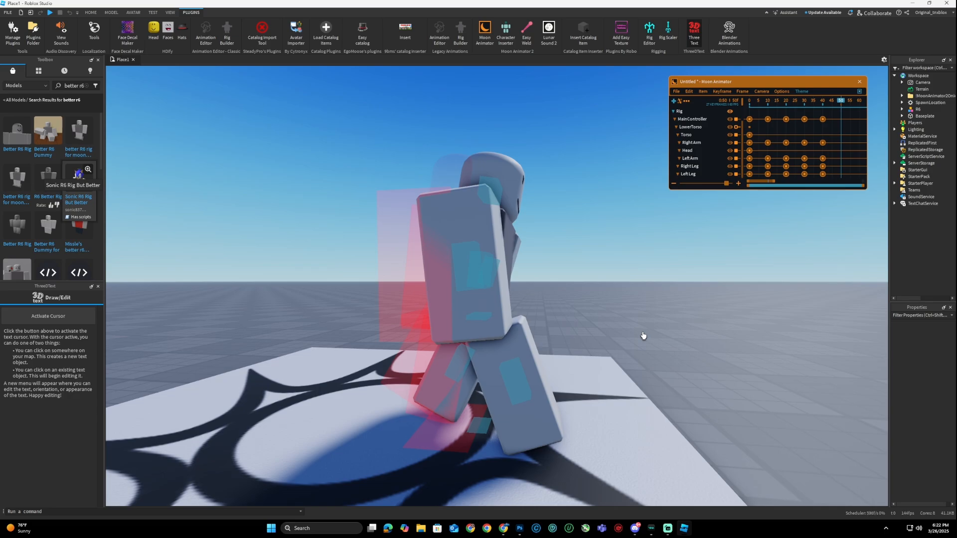
click(741, 102)
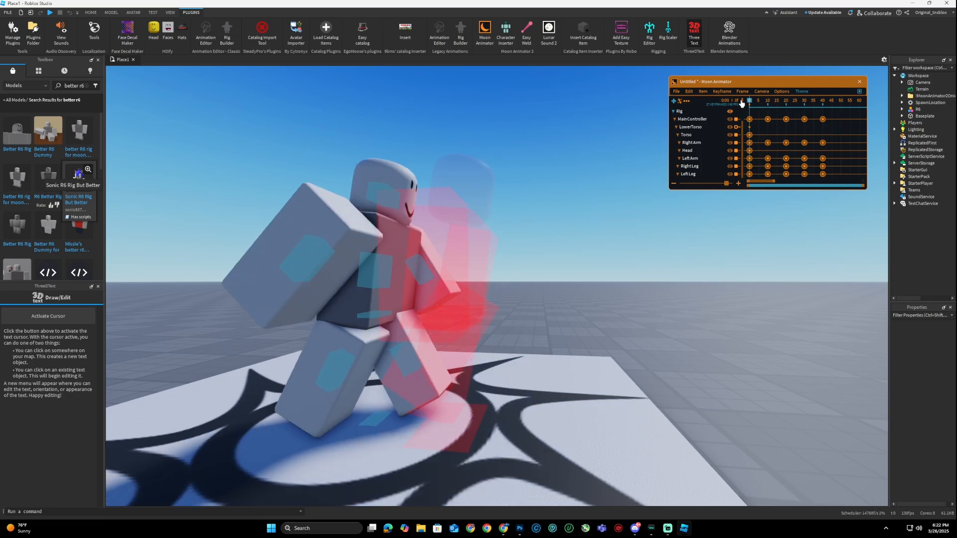
right_drag(443, 328, 446, 333)
scroll(465, 313, down, 5)
scroll(440, 334, down, 4)
scroll(443, 333, up, 6)
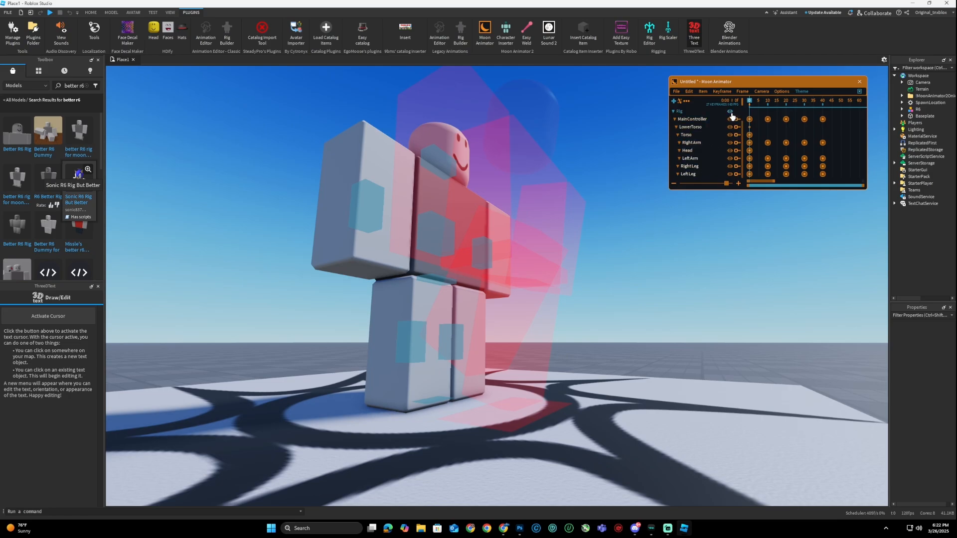
scroll(735, 132, up, 2)
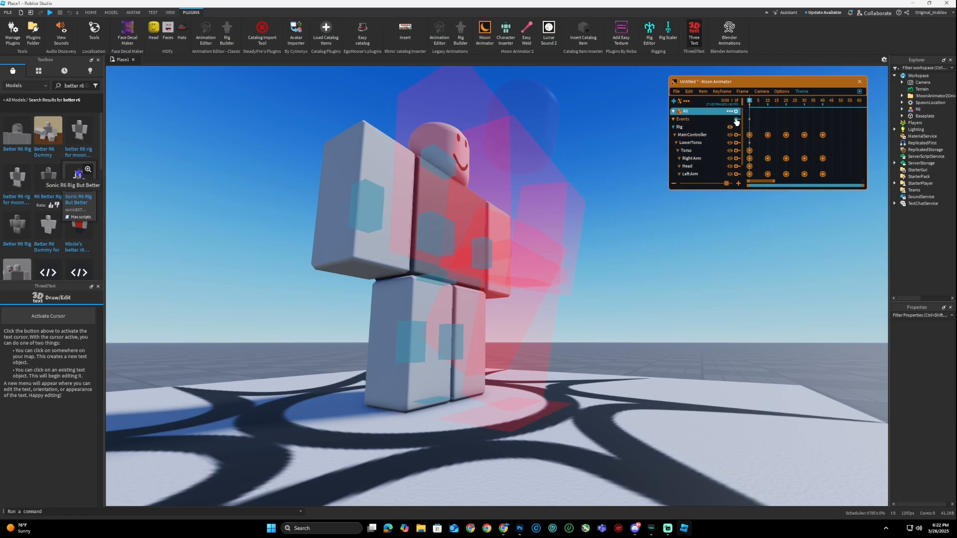
drag(750, 101, 778, 114)
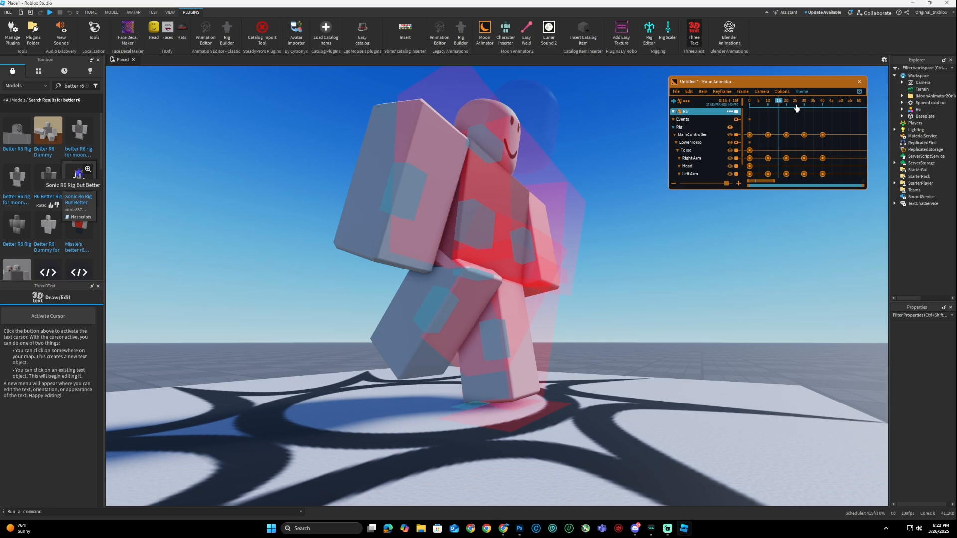
Review the walk animation by inspecting the pose at frame 40 and scrubbing from frame 0 to about frame 15.
drag(776, 103, 795, 154)
scroll(705, 151, down, 1)
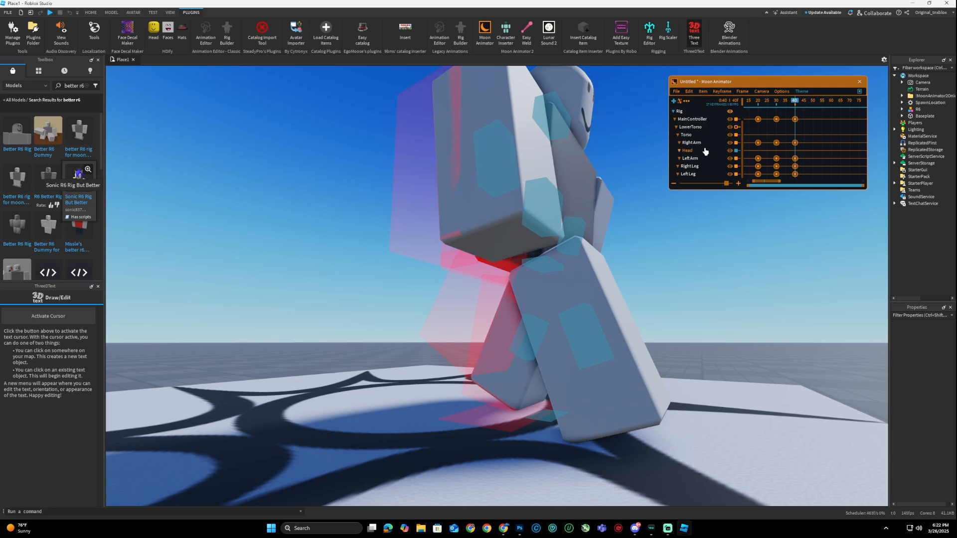
scroll(363, 368, down, 5)
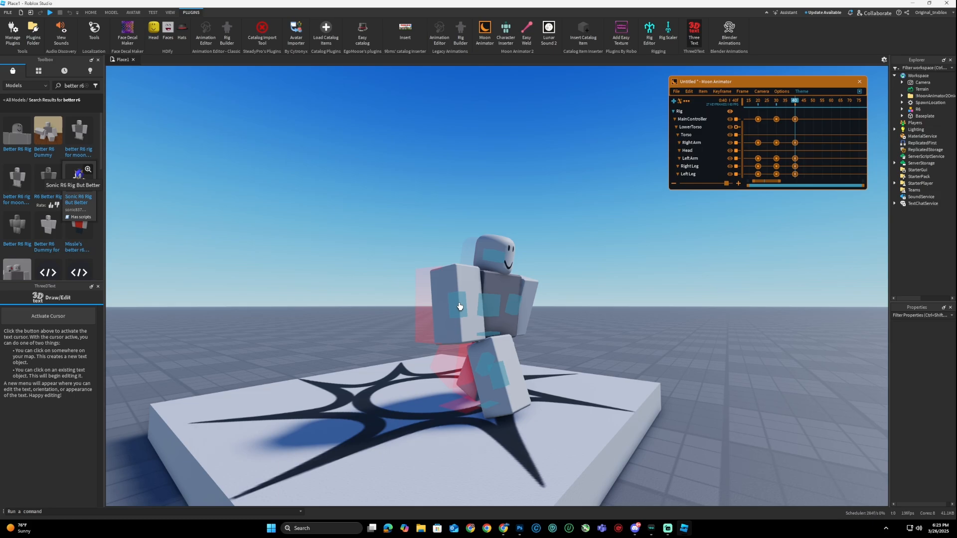
click(488, 305)
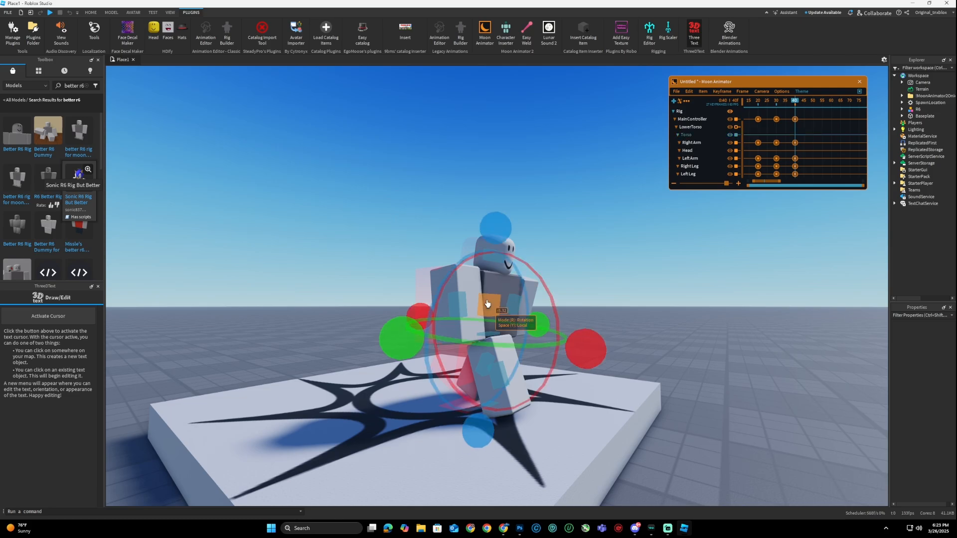
click(590, 219)
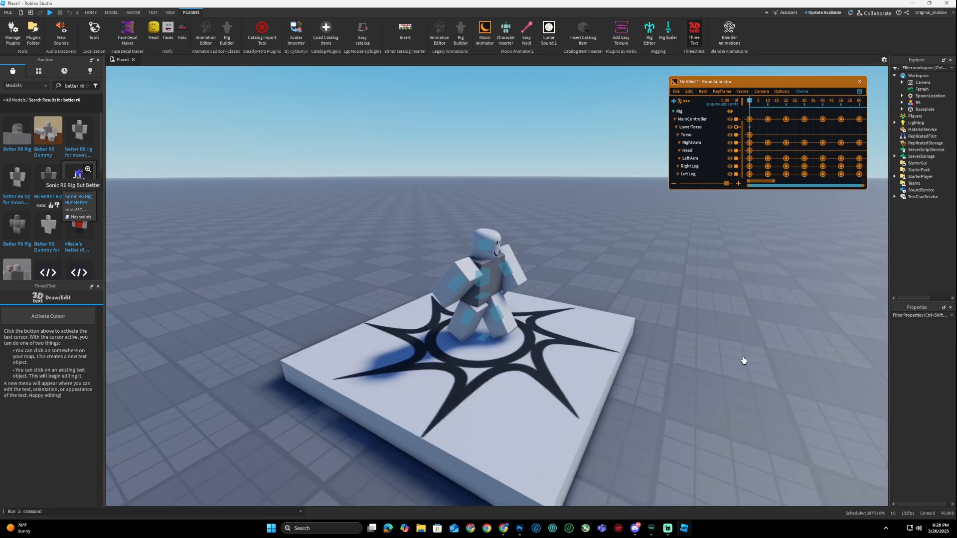
click(675, 101)
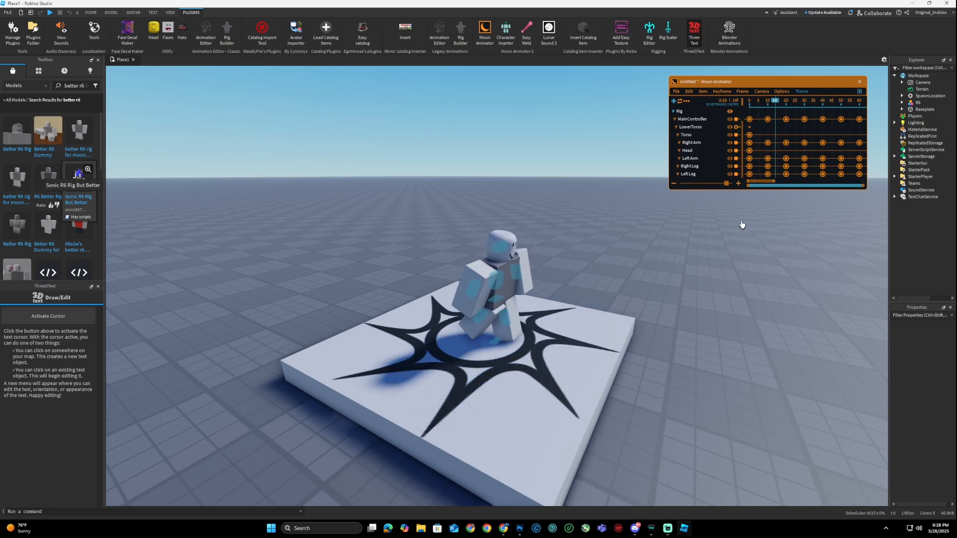
click(777, 101)
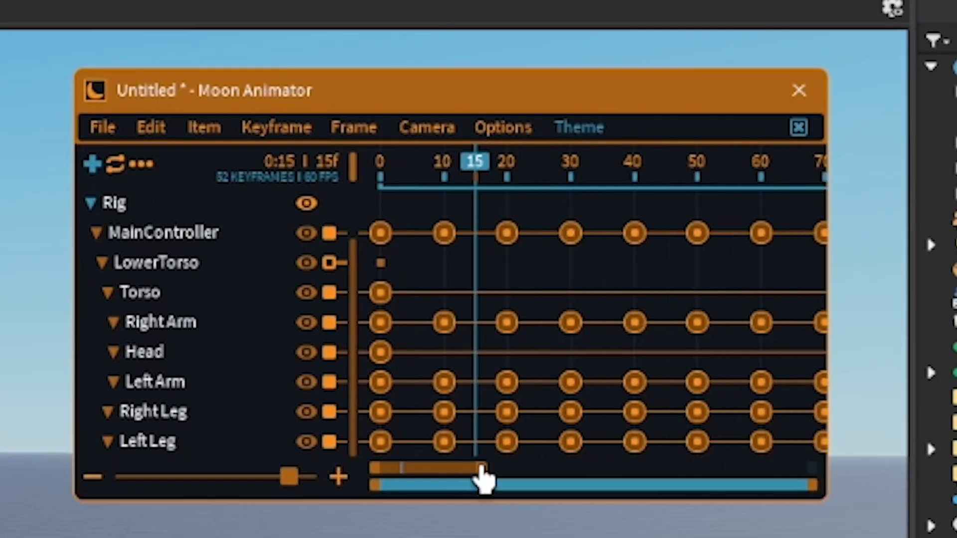
Shift all MainController, arm and leg keyframes after frame 0 earlier to shorten the first interval to about 7 frames.
drag(481, 478, 498, 469)
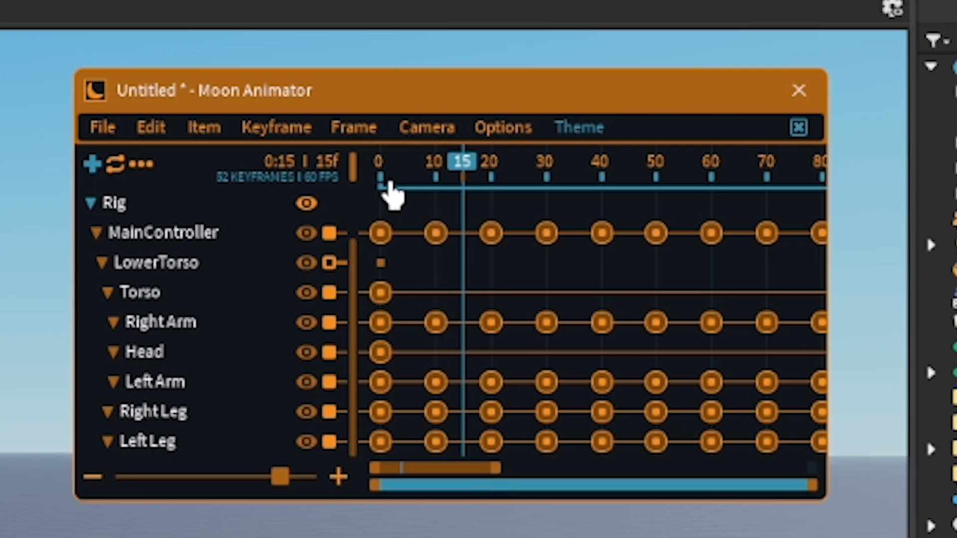
click(418, 169)
drag(419, 232, 863, 481)
drag(583, 469, 445, 484)
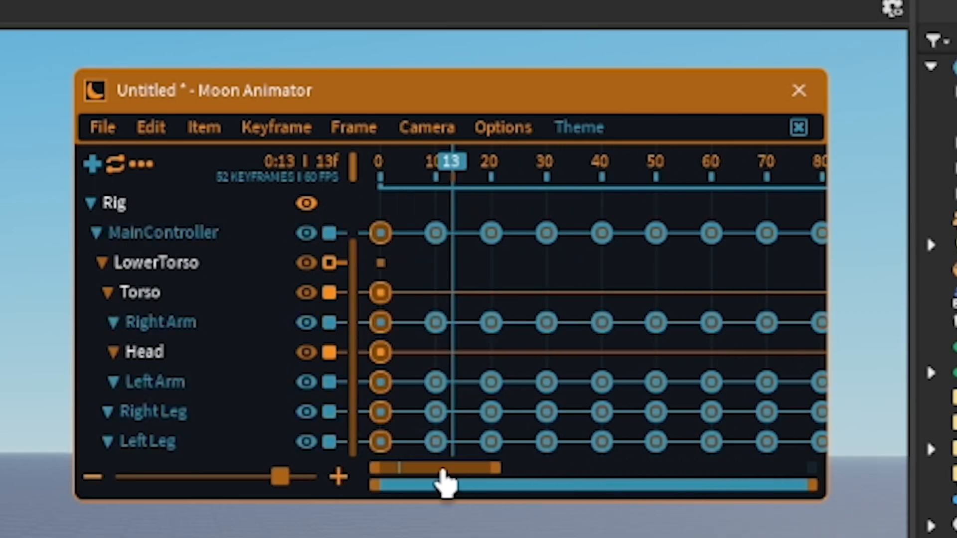
drag(426, 244, 406, 242)
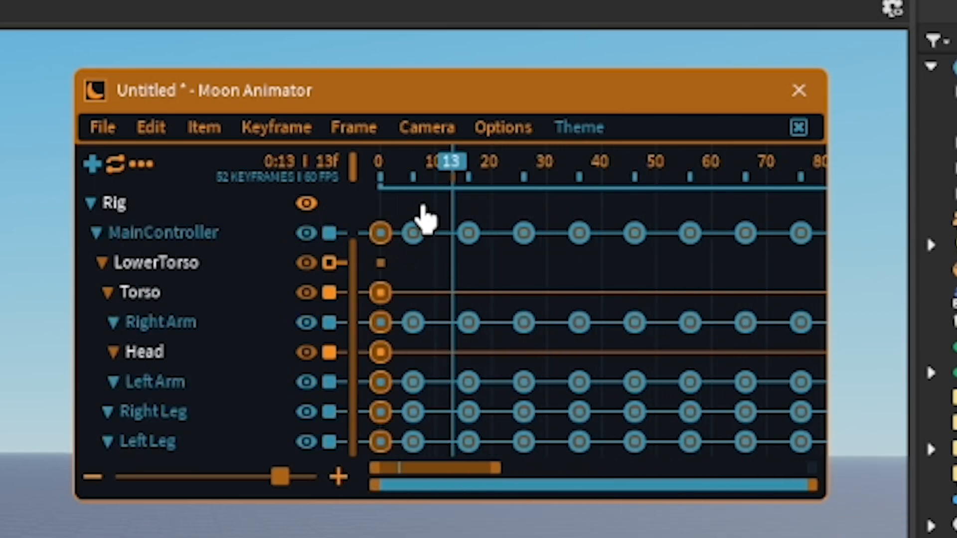
click(406, 242)
Shift the remaining MainController, arm and leg keyframes earlier in successive groups until all poses are spaced about 7 frames apart.
drag(426, 202, 791, 523)
drag(551, 488, 399, 482)
drag(456, 234, 726, 519)
drag(534, 474, 419, 476)
drag(492, 242, 459, 235)
drag(496, 208, 483, 528)
drag(486, 468, 394, 454)
drag(510, 236, 479, 240)
scroll(530, 218, right, 5)
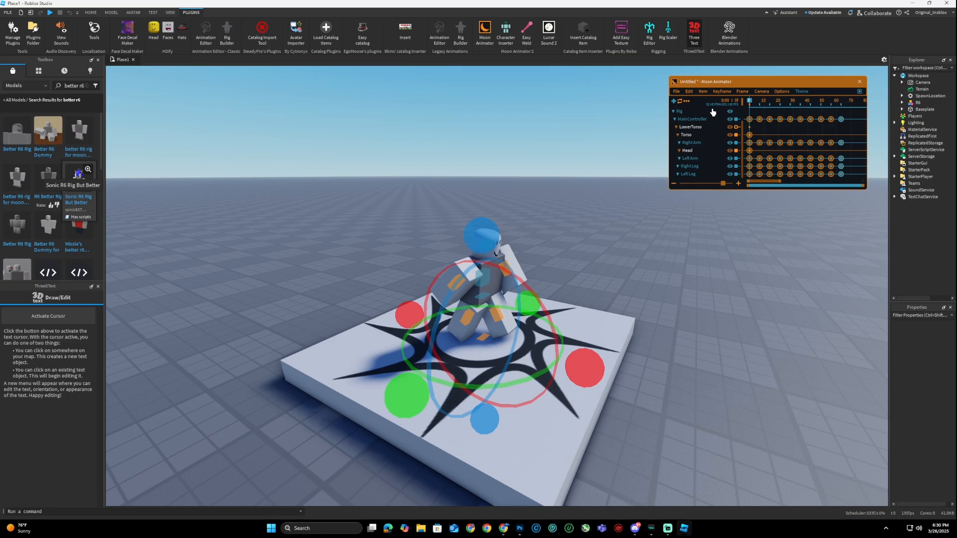
click(756, 115)
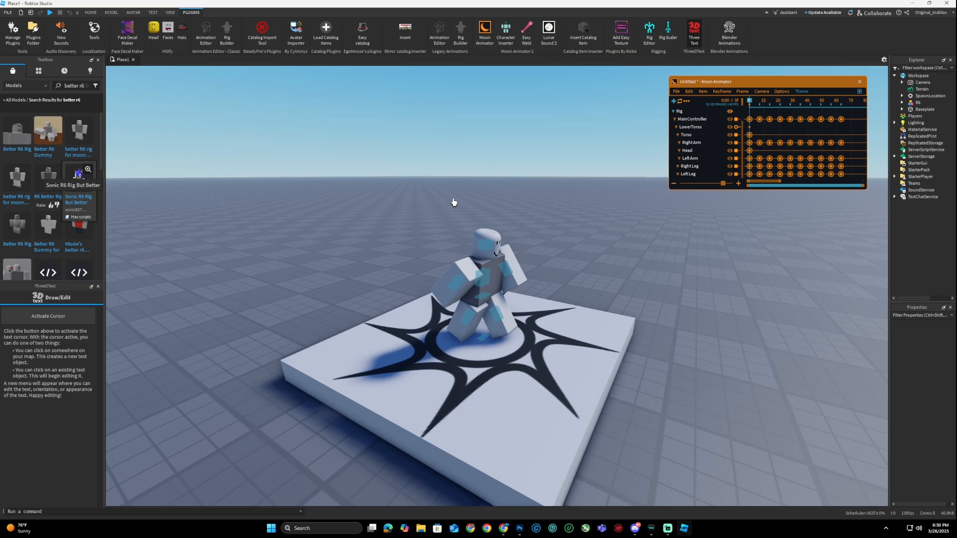
Play the retimed walk from frame 0 and return to the start to review its speed.
key(space)
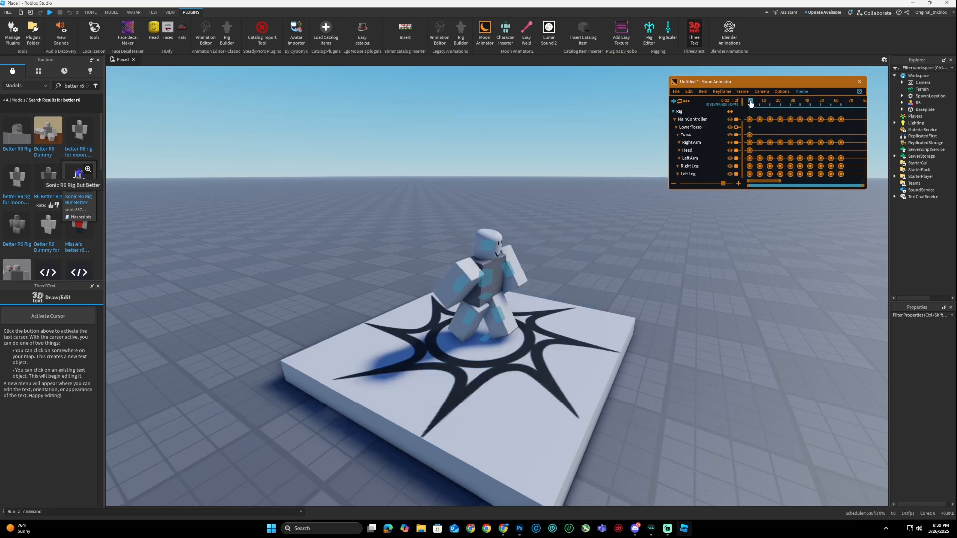
key(space)
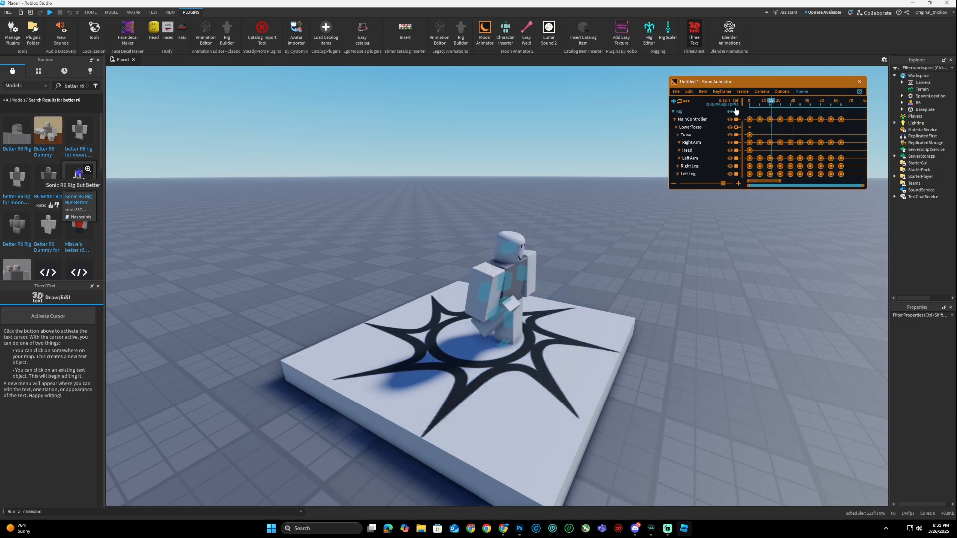
drag(757, 103, 735, 100)
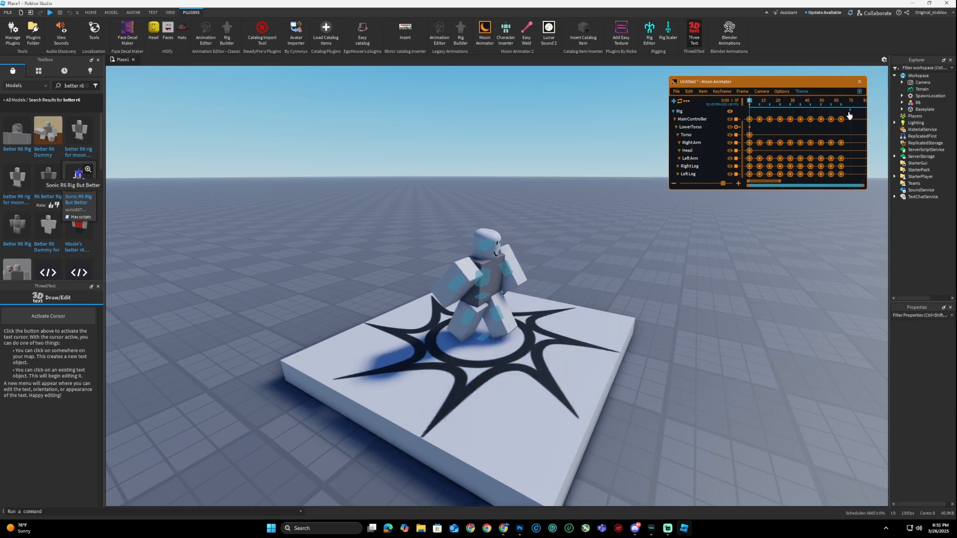
Select the MainController, arm and leg keyframes between the first and last poses.
drag(838, 109, 753, 194)
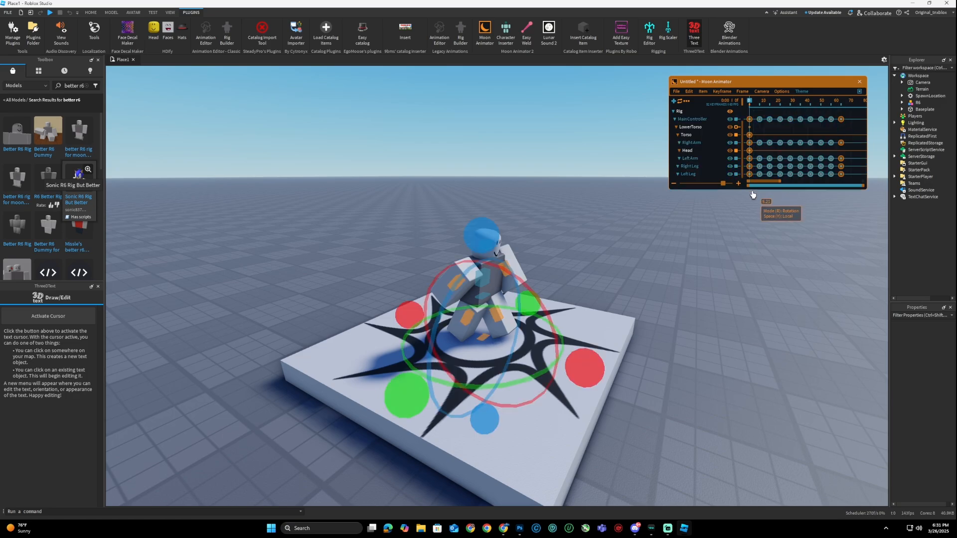
key(j)
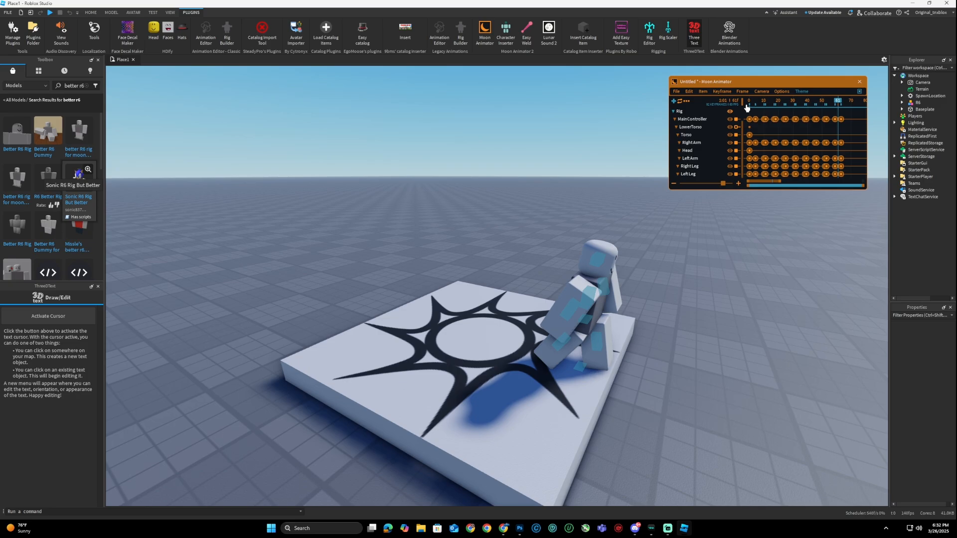
Play the walk from frame 0 to review the motion with the added keyframes.
drag(758, 101, 738, 112)
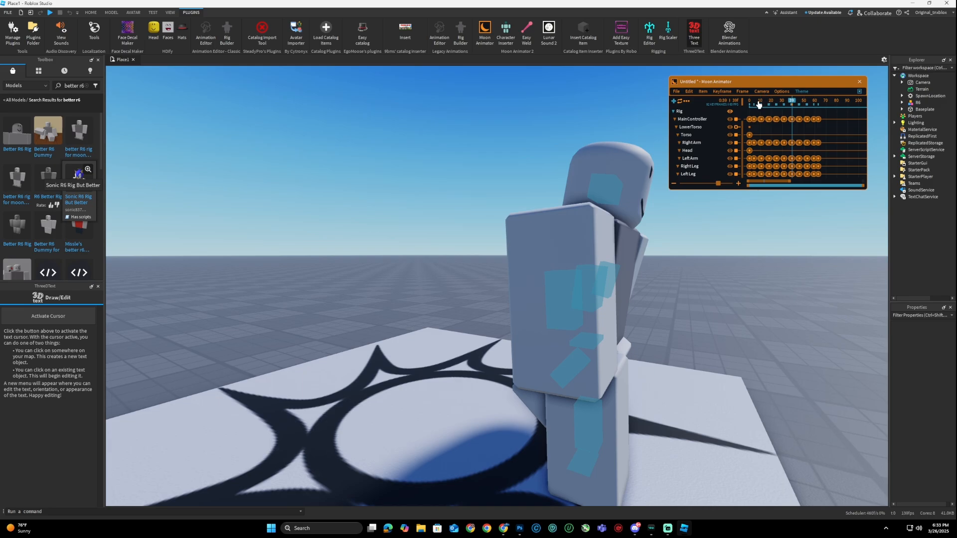
key(space)
click(758, 126)
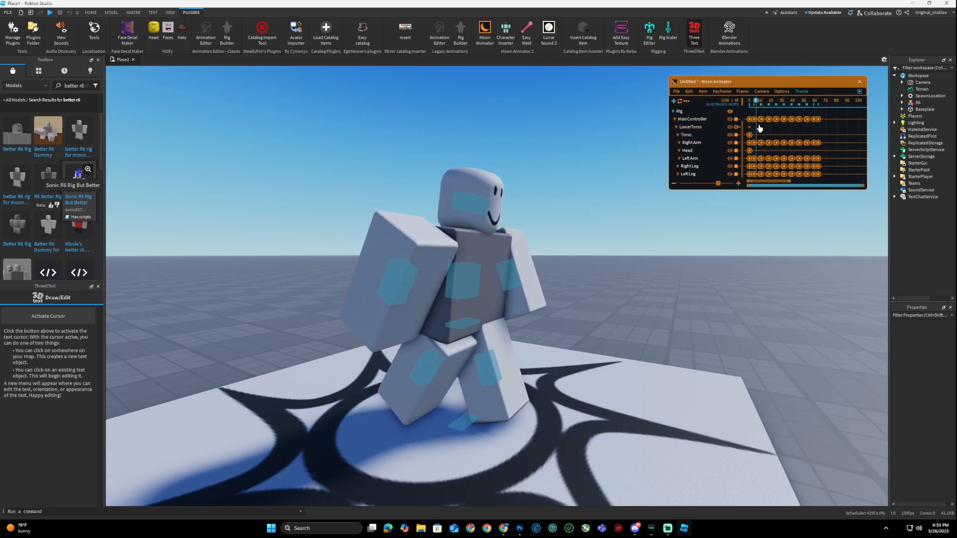
Tilt the torso slightly and key its rotation at frames 10 and 20.
click(486, 282)
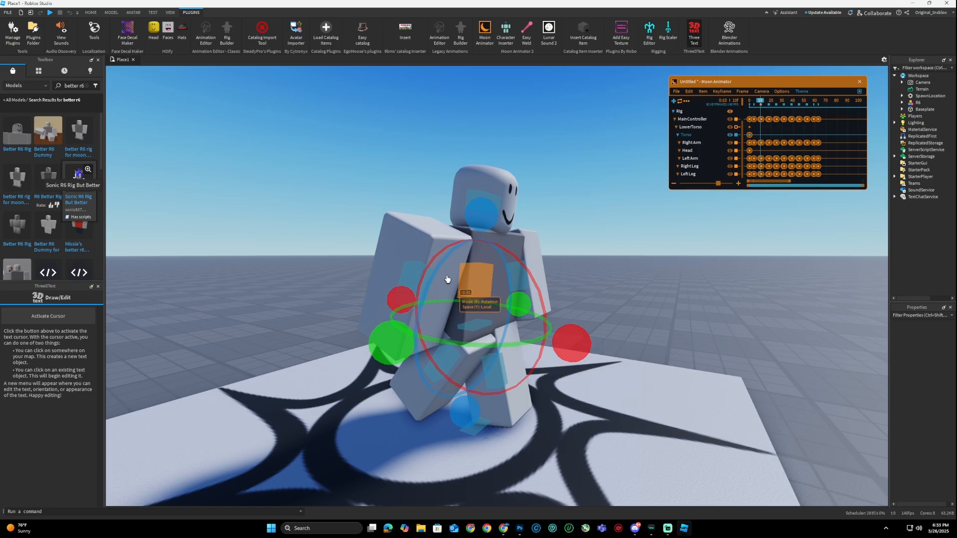
drag(566, 341, 611, 336)
scroll(795, 159, down, 10)
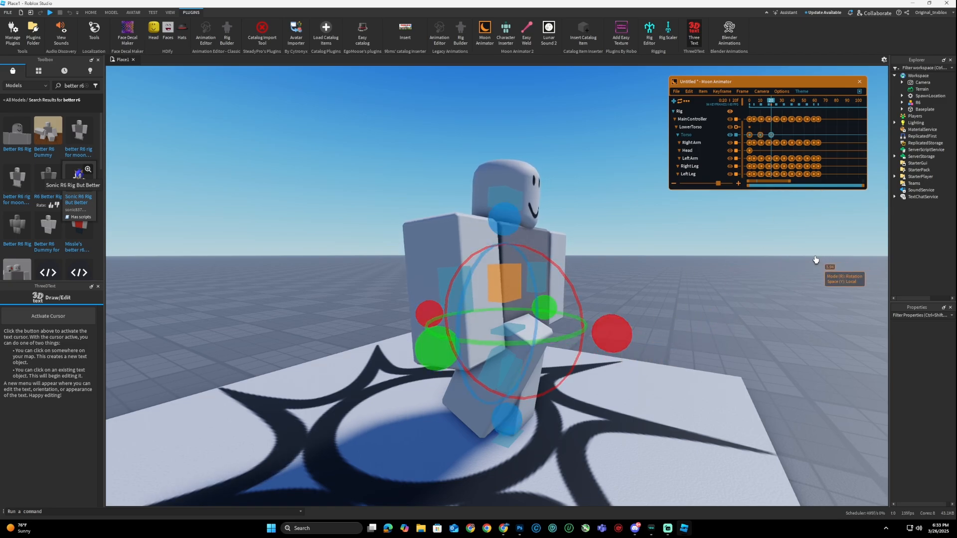
scroll(792, 154, down, 10)
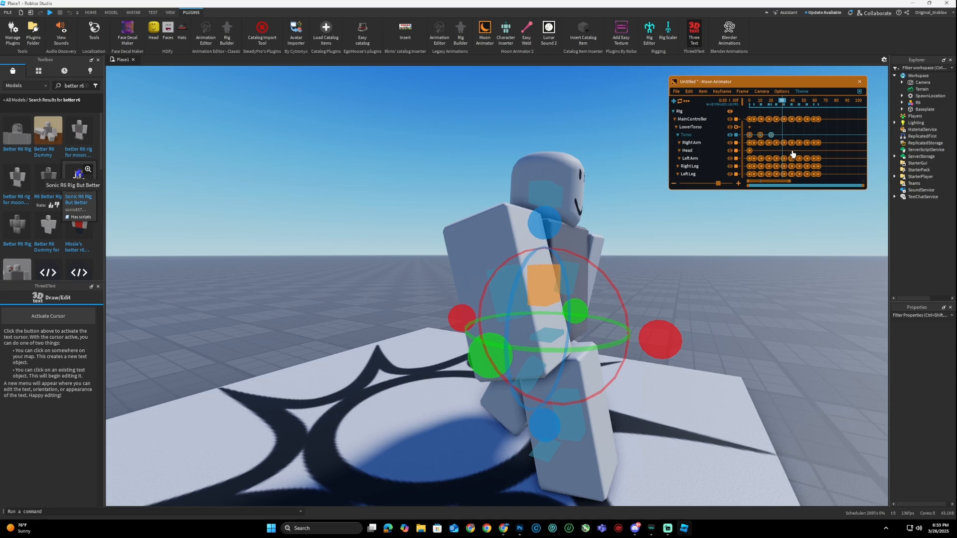
Tilt the torso at frame 30 and continue keying its rotation every 10 frames up to frame 60.
scroll(597, 428, up, 10)
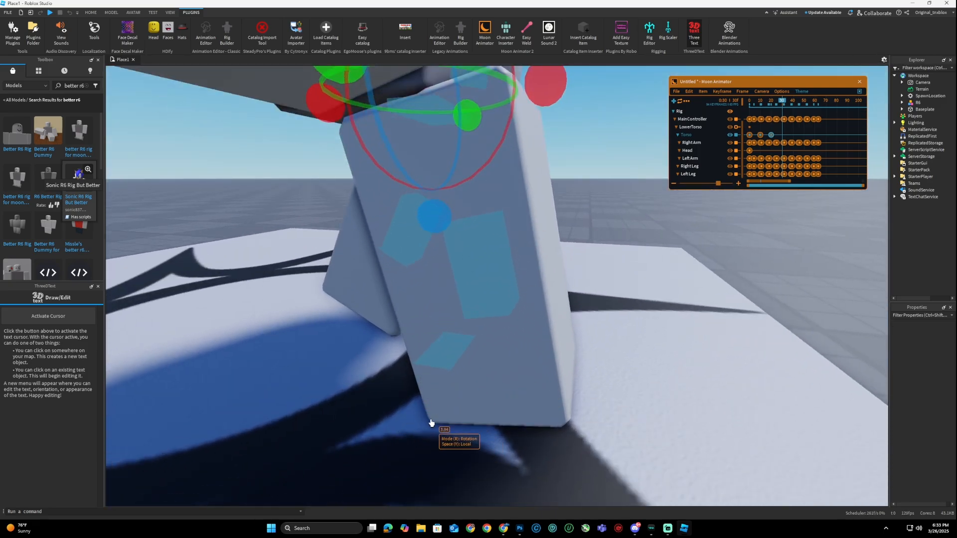
scroll(431, 423, down, 4)
right_drag(431, 424, 469, 336)
scroll(468, 336, up, 3)
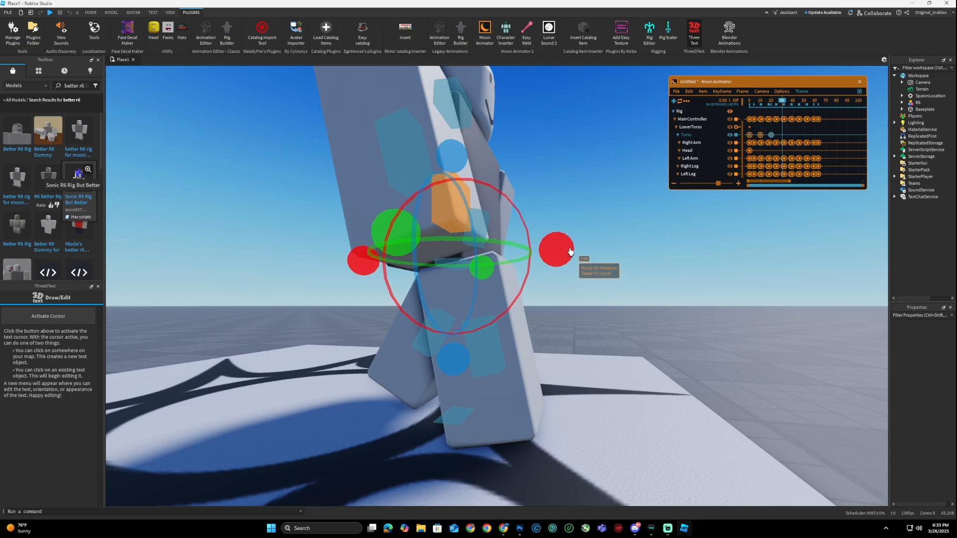
drag(571, 251, 617, 266)
scroll(828, 145, down, 10)
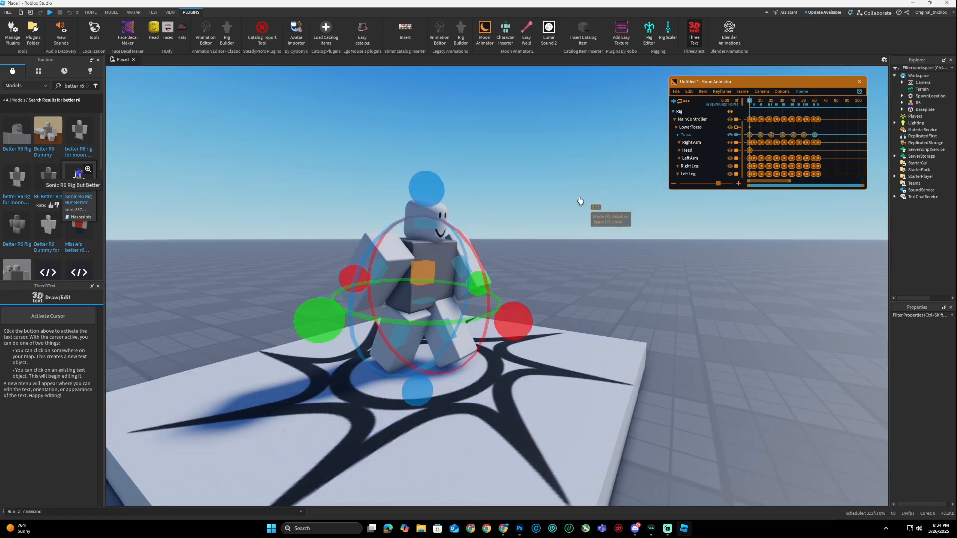
click(545, 186)
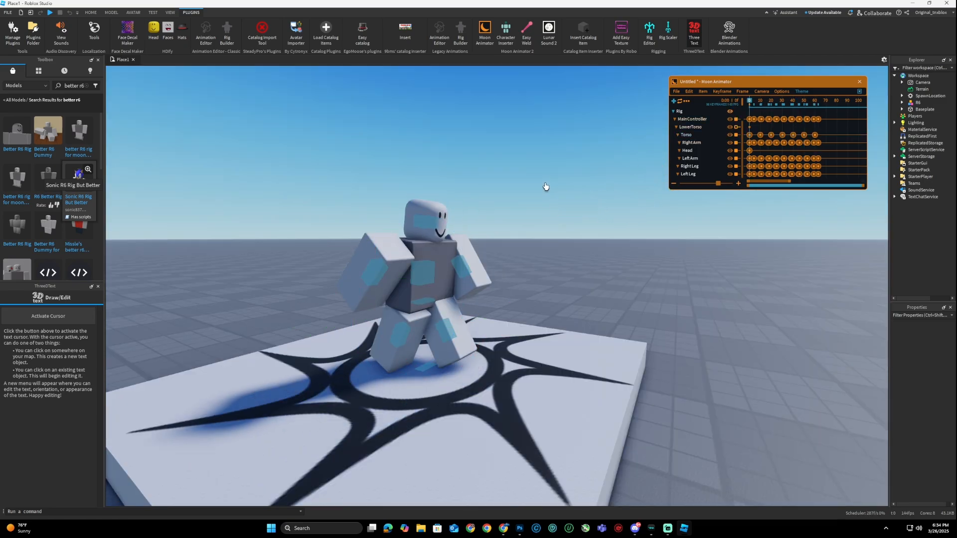
Turn the head slightly around its vertical axis at frame 0.
right_drag(480, 254, 475, 243)
scroll(474, 248, up, 3)
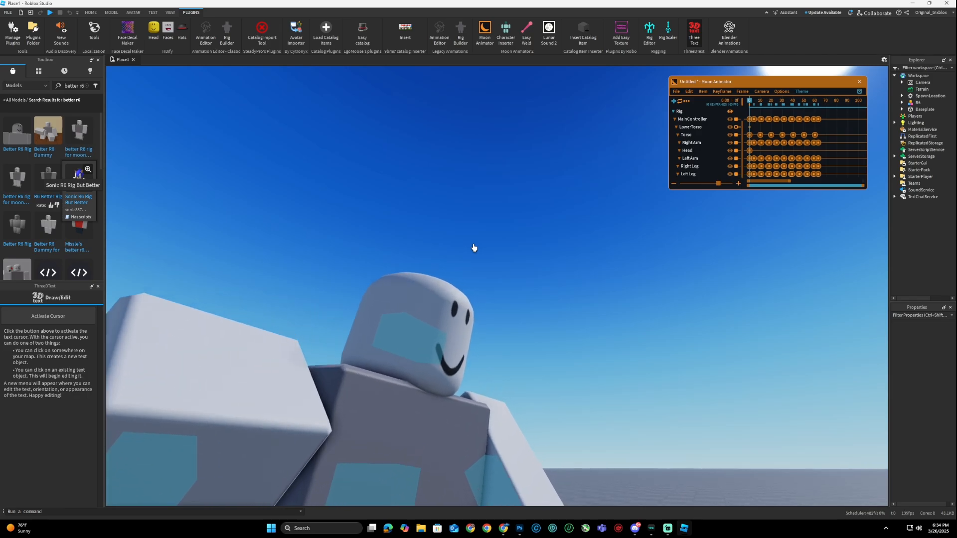
click(411, 356)
key(f)
scroll(498, 344, down, 3)
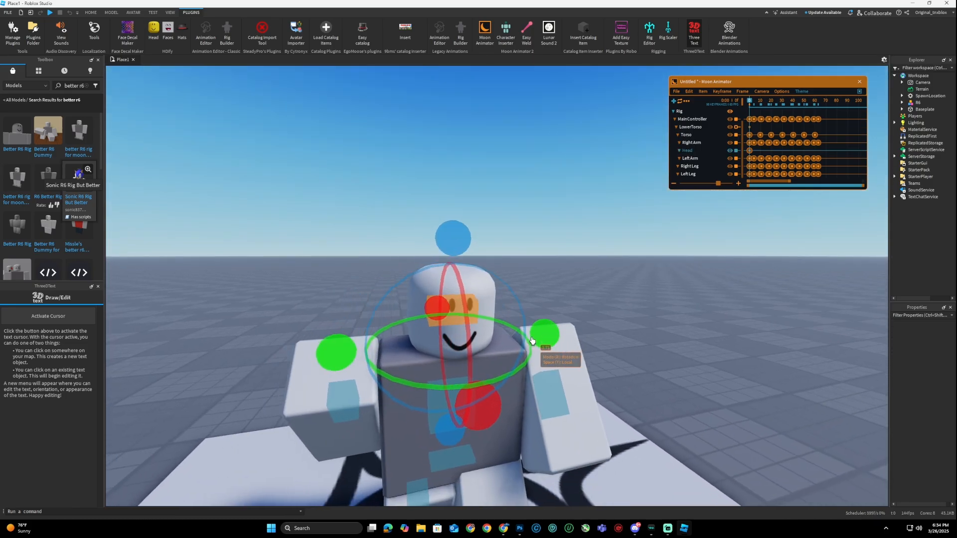
drag(531, 341, 573, 318)
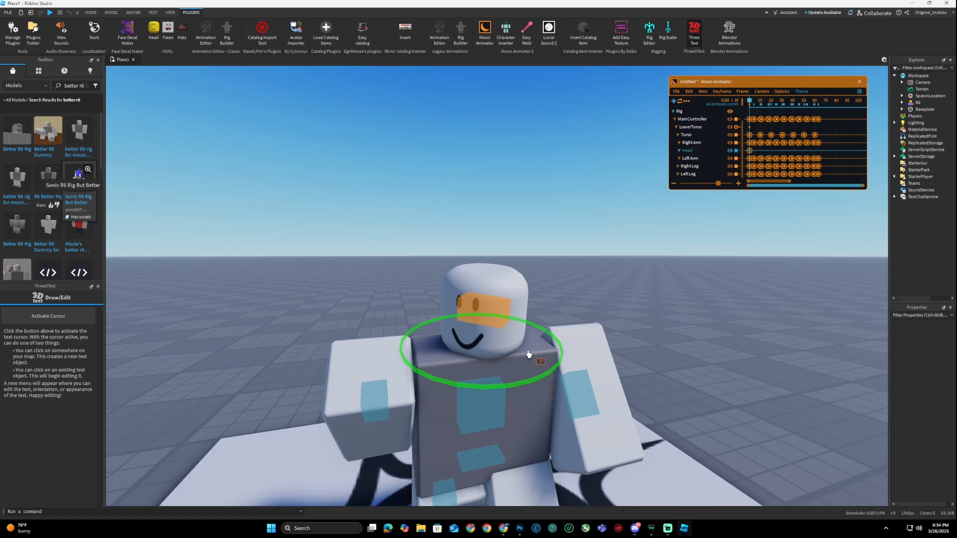
drag(529, 354, 548, 333)
click(580, 250)
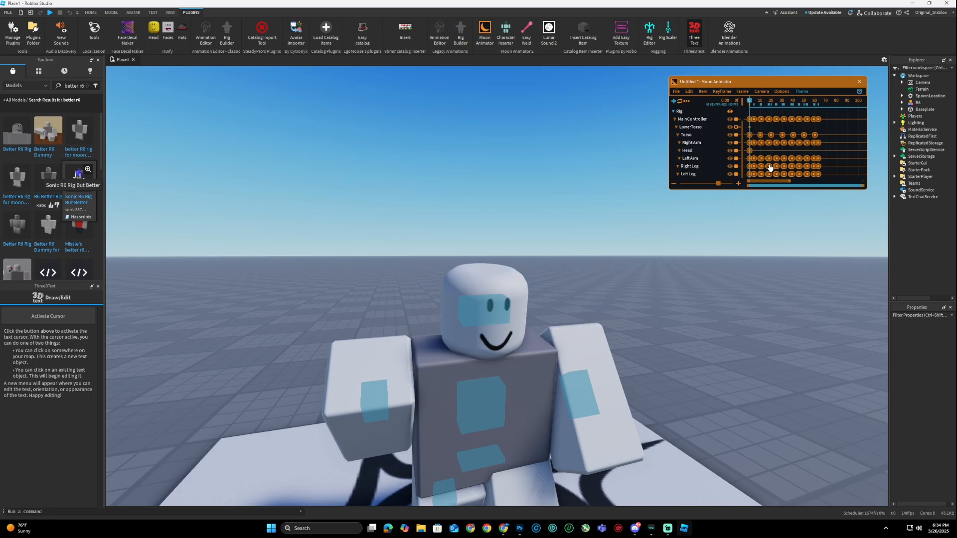
Key the head's rotation about every 10 frames from around frame 15 to frame 65.
drag(749, 101, 760, 103)
scroll(496, 334, down, 2)
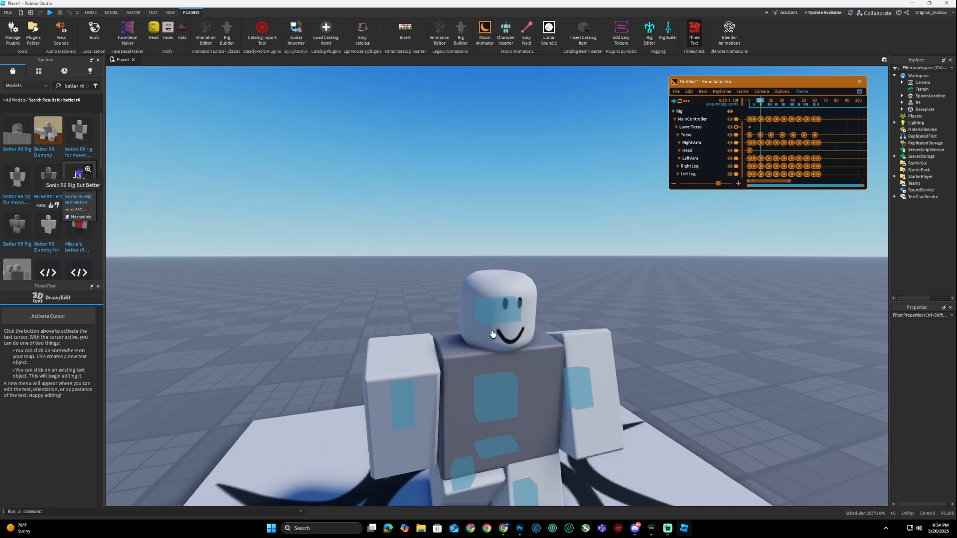
right_drag(496, 333, 493, 333)
scroll(493, 334, up, 2)
right_drag(437, 294, 435, 293)
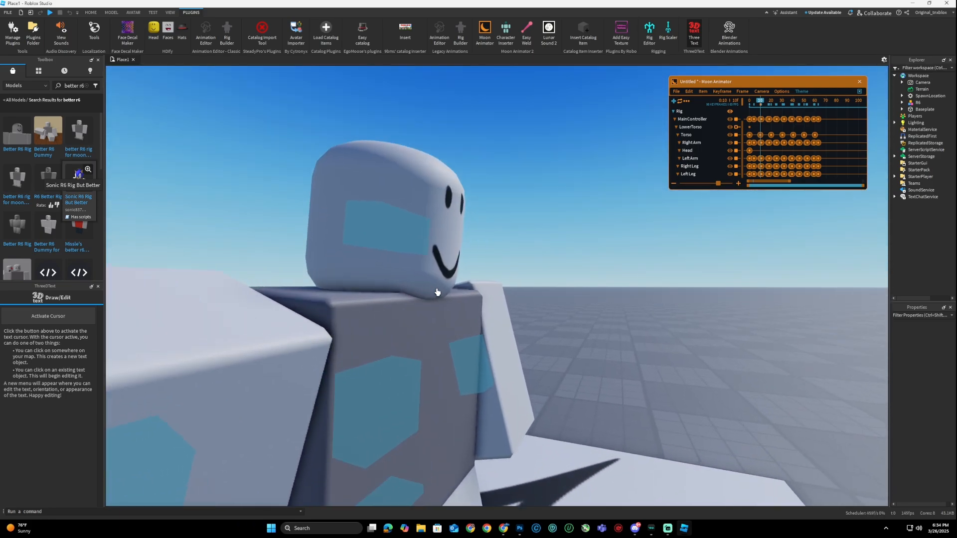
scroll(430, 362, down, 1)
scroll(776, 120, up, 5)
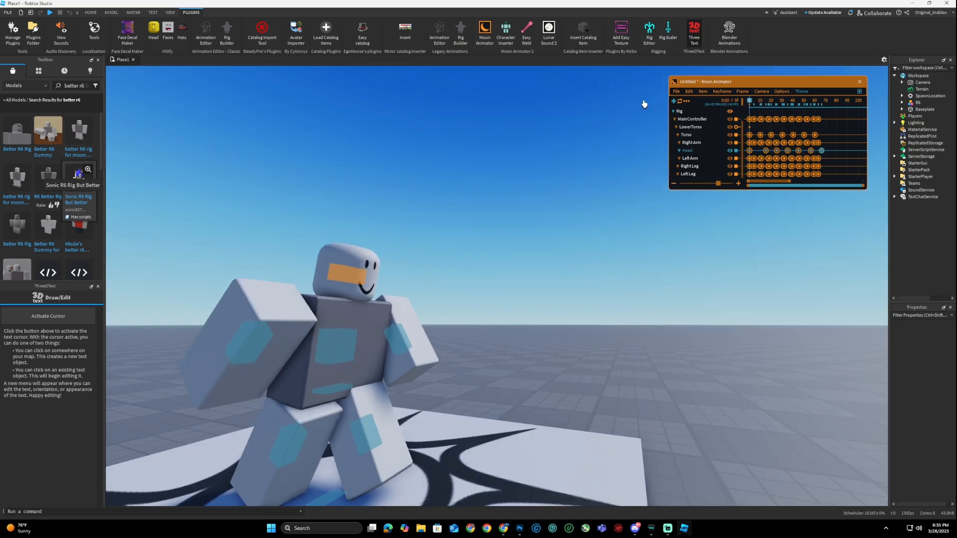
Play the walk and scrub to about frame 14 to review the head and torso motion from several angles.
key(space)
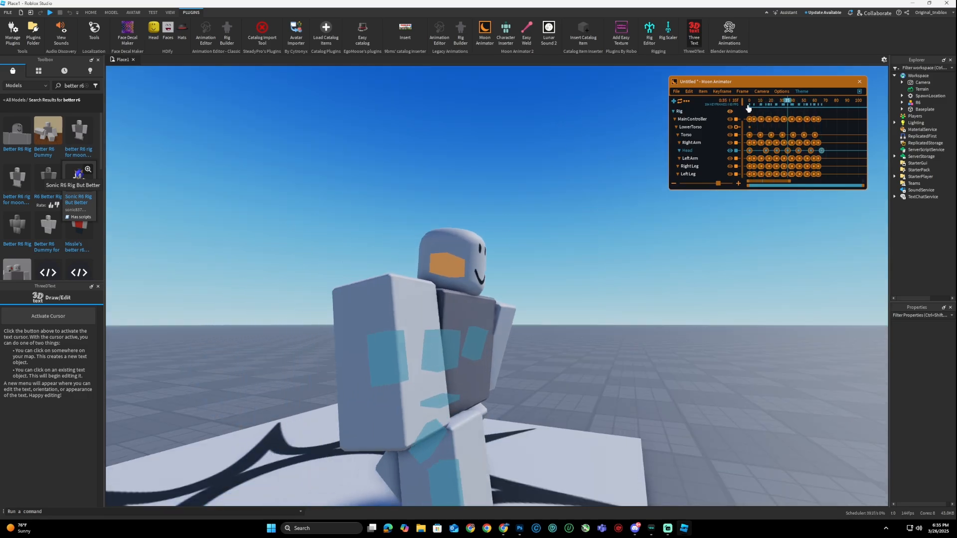
right_drag(604, 249, 602, 248)
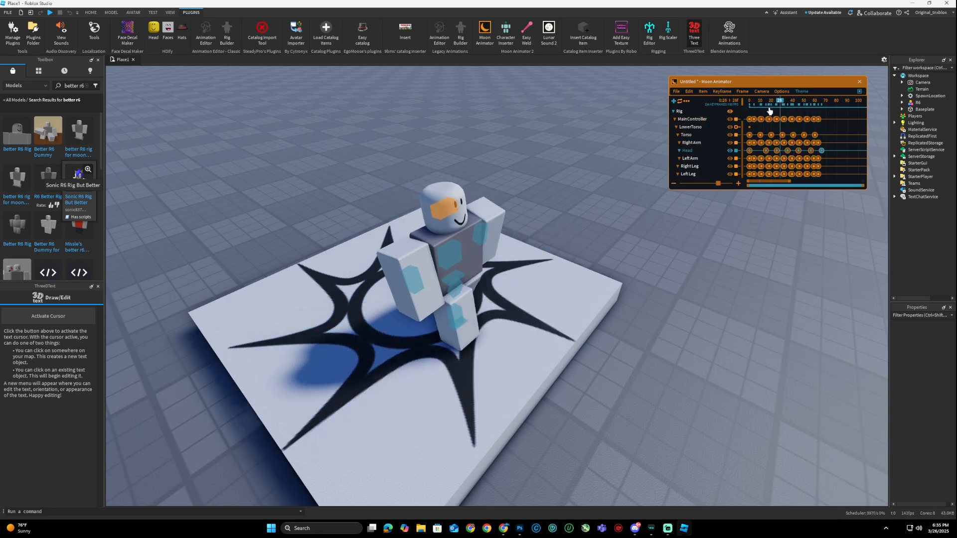
click(757, 105)
scroll(446, 249, up, 3)
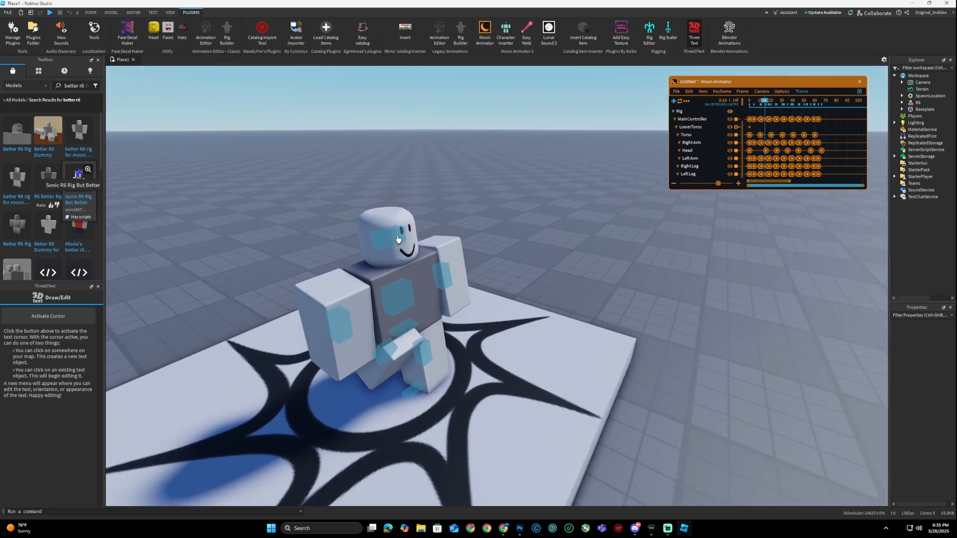
click(446, 249)
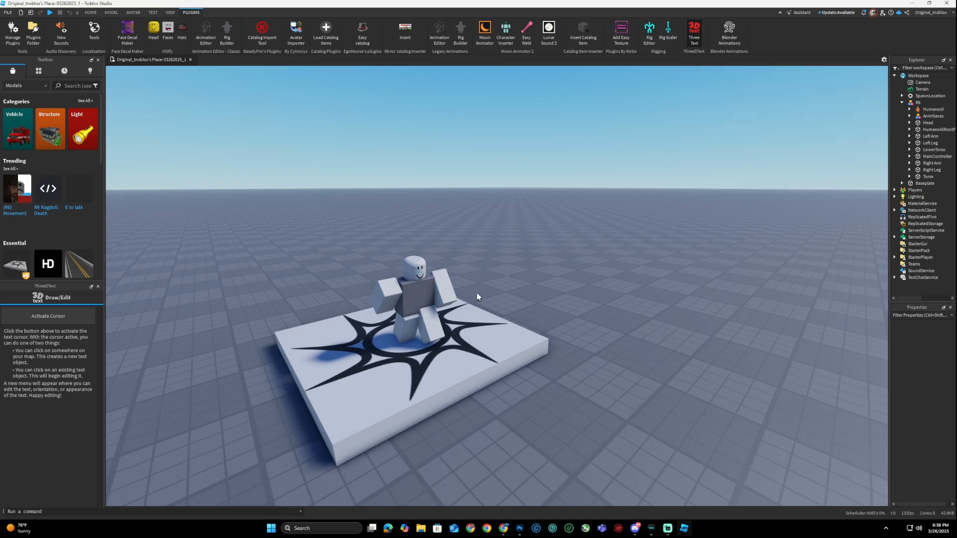
Examine the walking R6 rig up close in the saved place.
key(w)
right_drag(465, 297, 466, 297)
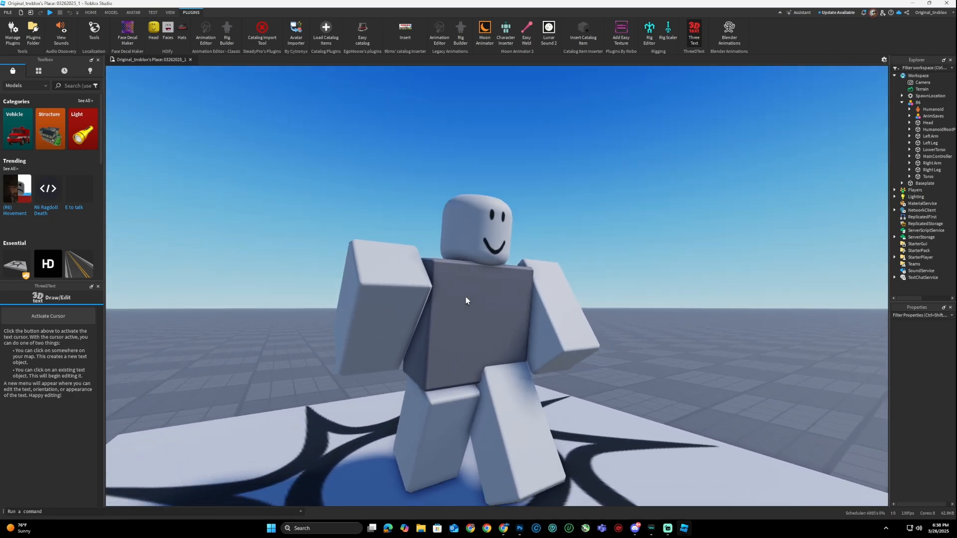
scroll(466, 297, down, 4)
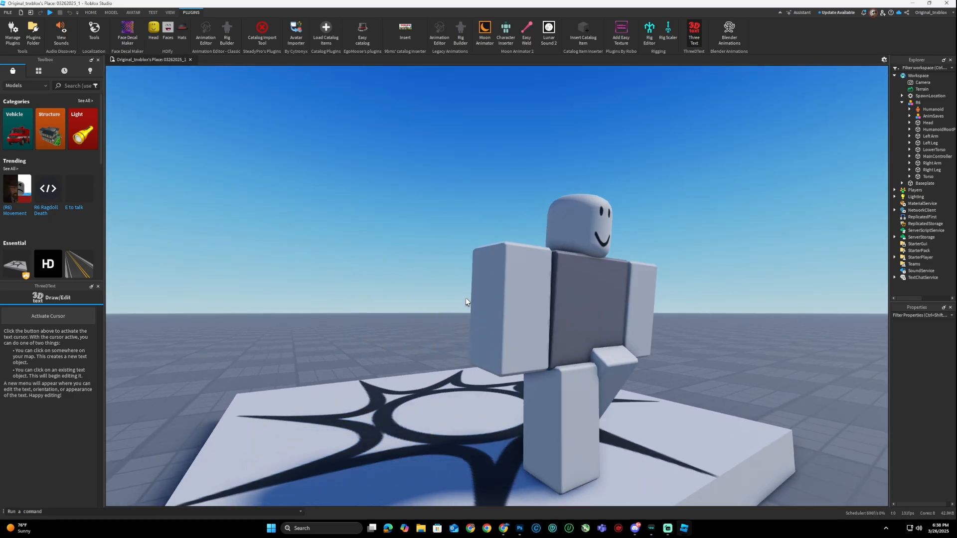